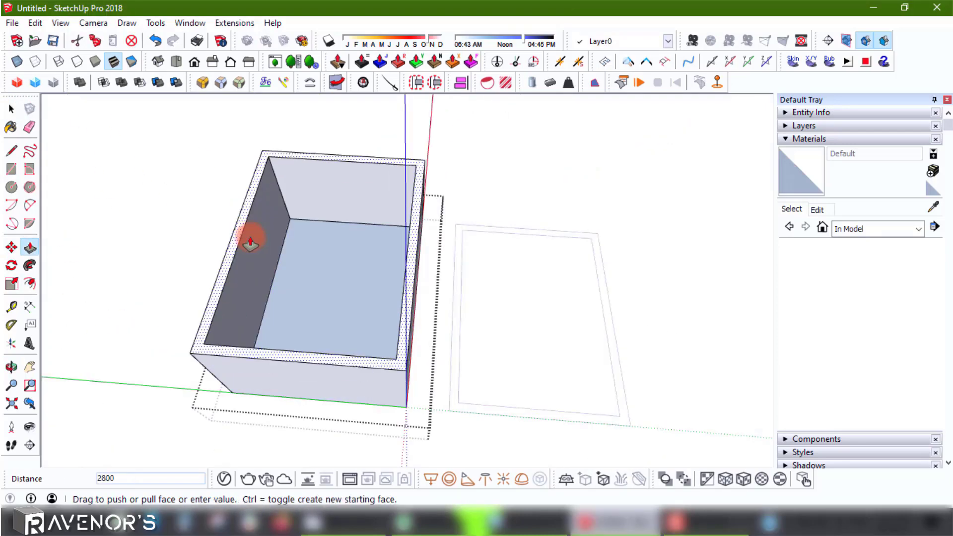
- Shape the room and window bay with Line, Move and Push/Pull, then look inside
{"action": "middle_click_drag", "start_coordinate": [250, 243], "coordinate": [336, 319]}
{"action": "key", "text": "l"}
{"action": "key", "text": "m"}
{"action": "left_click", "coordinate": [606, 341]}
{"action": "key", "text": "space"}
{"action": "left_click", "coordinate": [804, 126]}
{"action": "left_click_drag", "start_coordinate": [497, 323], "coordinate": [516, 366]}
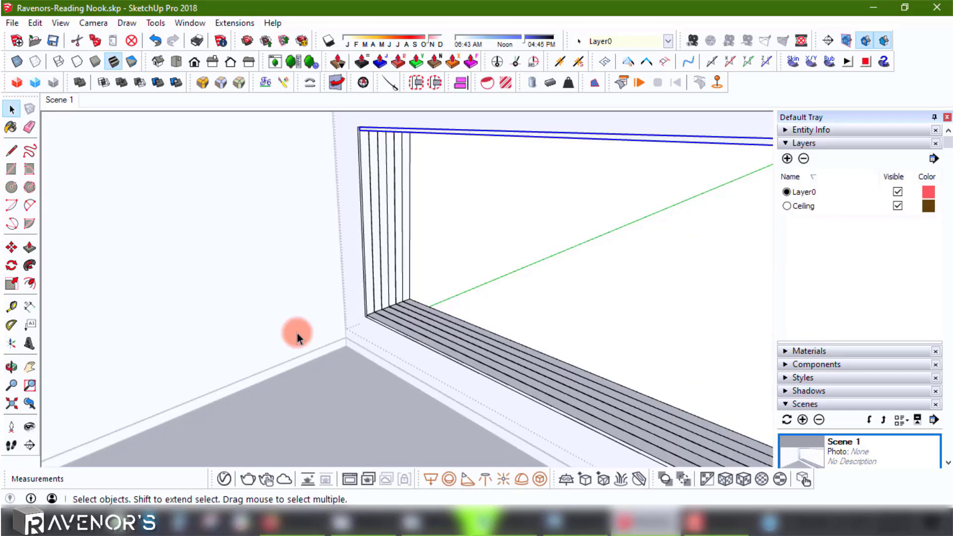
- Run an interactive V-Ray test render of the textured room and frame the glass door
{"action": "left_click", "coordinate": [268, 478]}
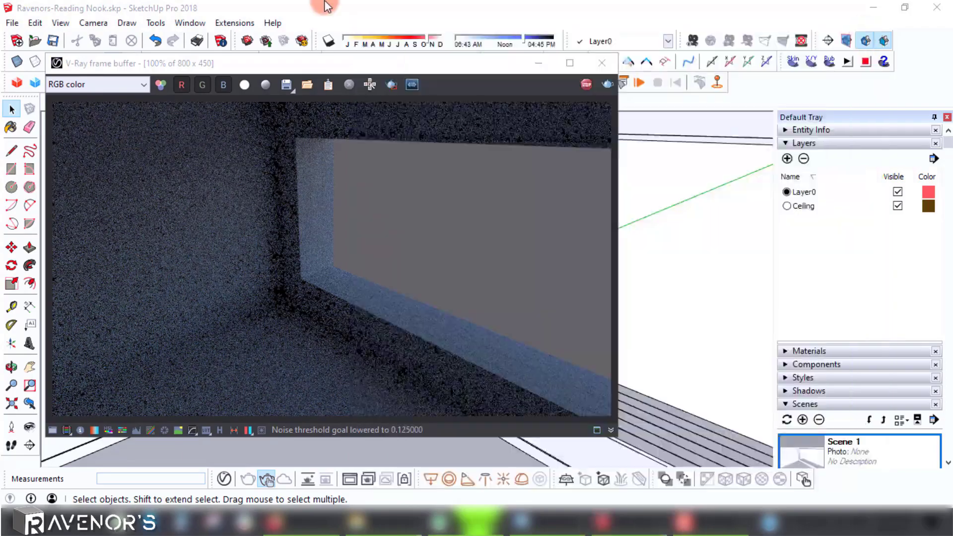
{"action": "left_click", "coordinate": [350, 37]}
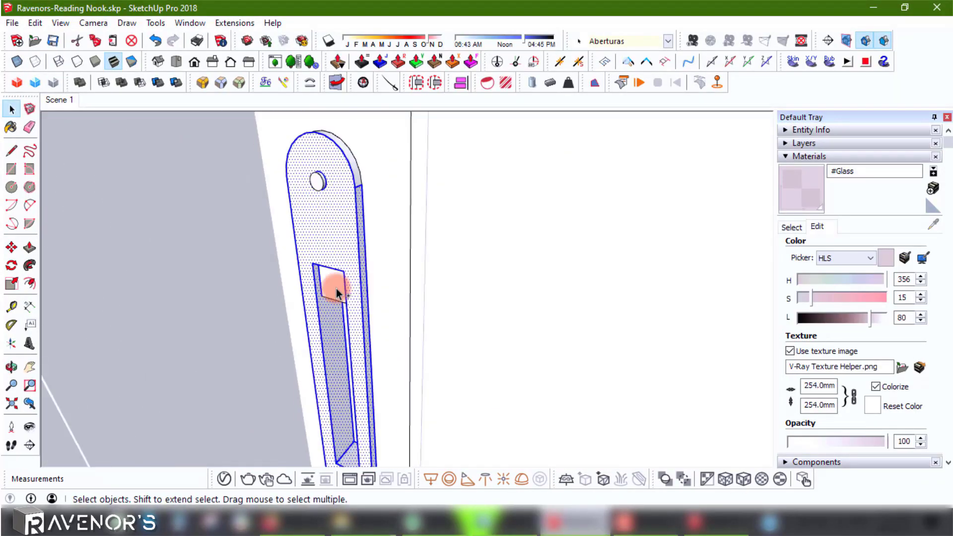
{"action": "middle_click_drag", "start_coordinate": [337, 284], "coordinate": [377, 398]}
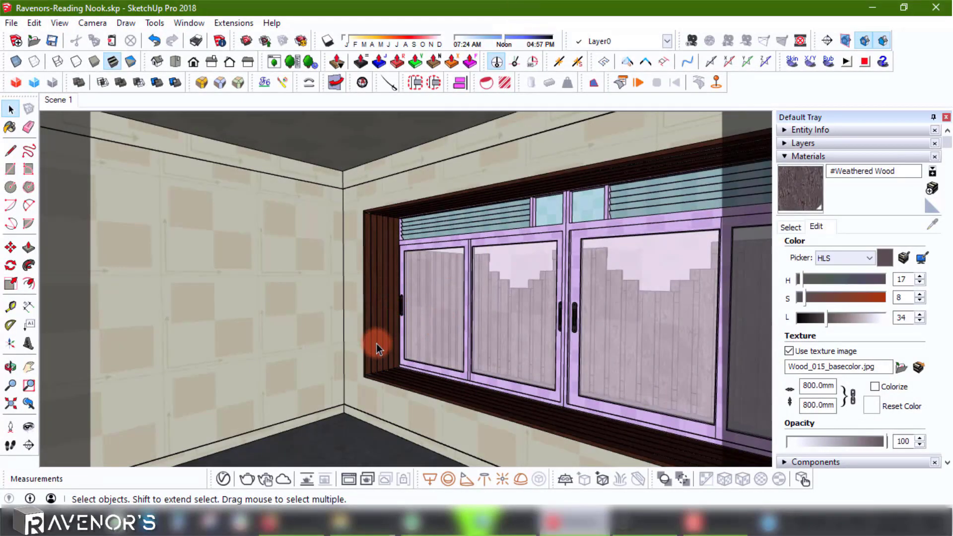
- Review the finished test render in the V-Ray frame buffer, then close it
{"action": "scroll", "coordinate": [378, 348], "scroll_direction": "up", "scroll_amount": 3}
{"action": "scroll", "coordinate": [387, 351], "scroll_direction": "down", "scroll_amount": 3}
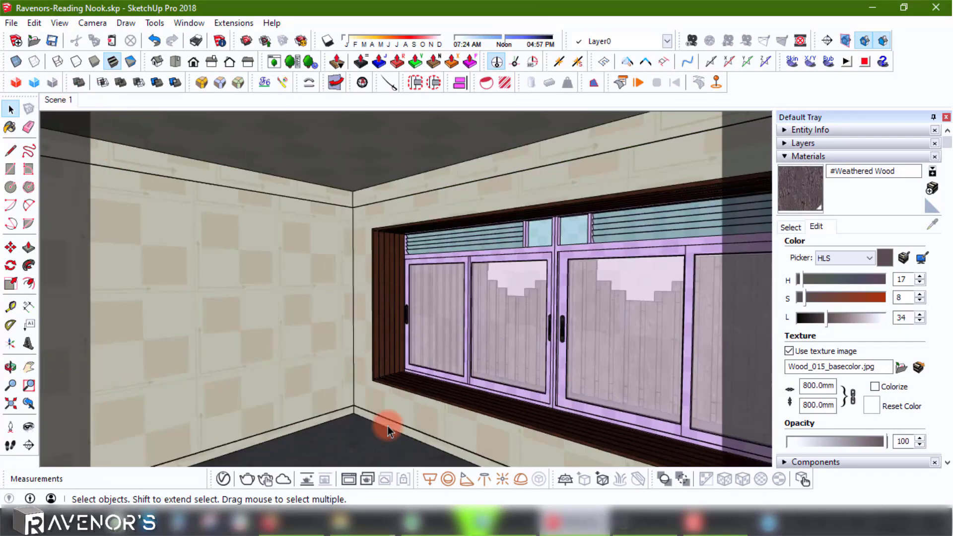
{"action": "left_click", "coordinate": [10, 387]}
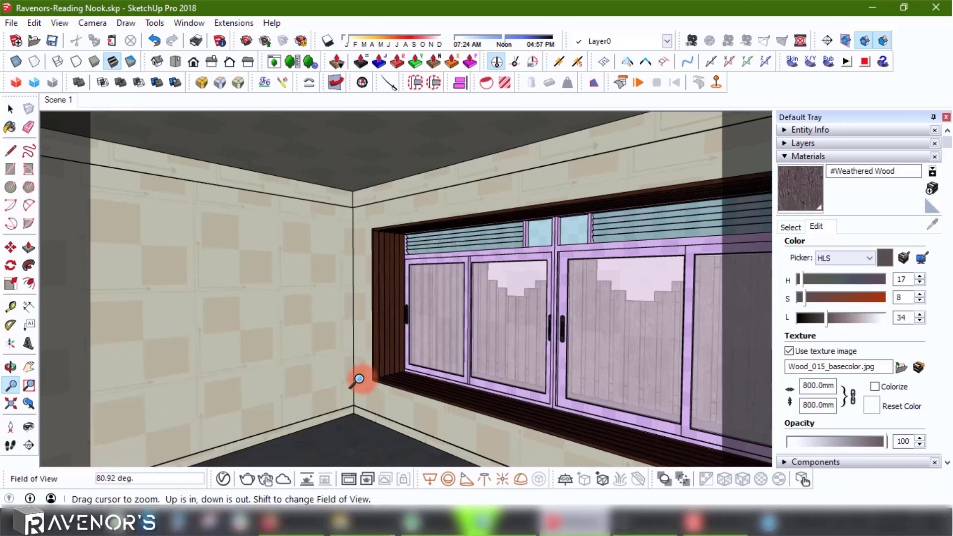
{"action": "left_click", "coordinate": [633, 521]}
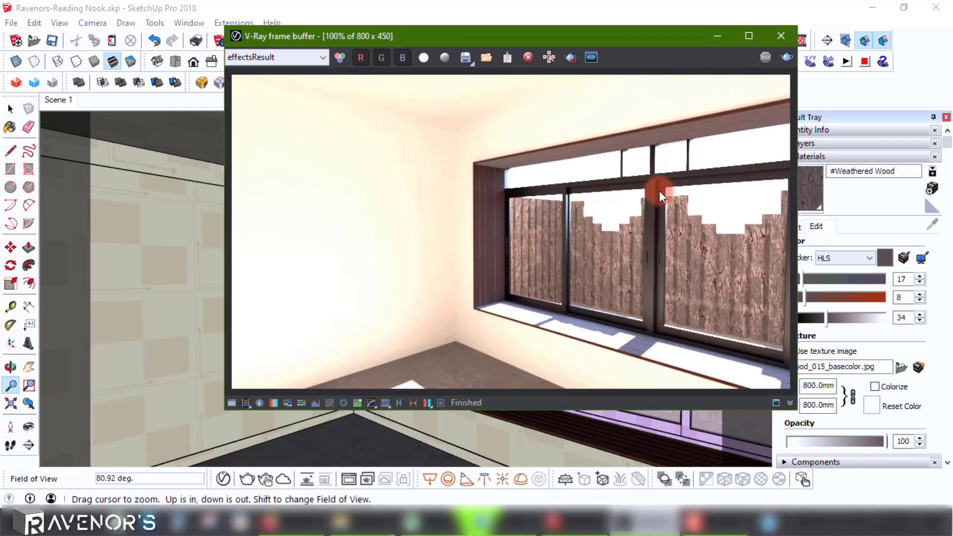
{"action": "mouse_move", "coordinate": [659, 41]}
{"action": "left_mouse_down"}
{"action": "mouse_move", "coordinate": [507, 54]}
{"action": "mouse_move", "coordinate": [558, 72]}
{"action": "left_mouse_up"}
{"action": "left_click", "coordinate": [604, 56]}
{"action": "key", "text": "space"}
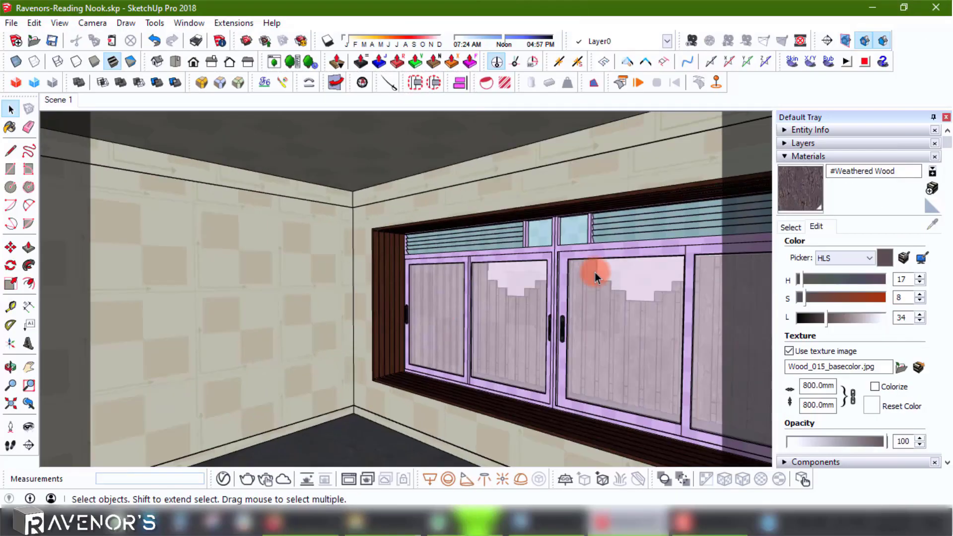
- Hide the Ceiling layer and orbit around the now open-topped window nook
{"action": "left_click", "coordinate": [796, 144]}
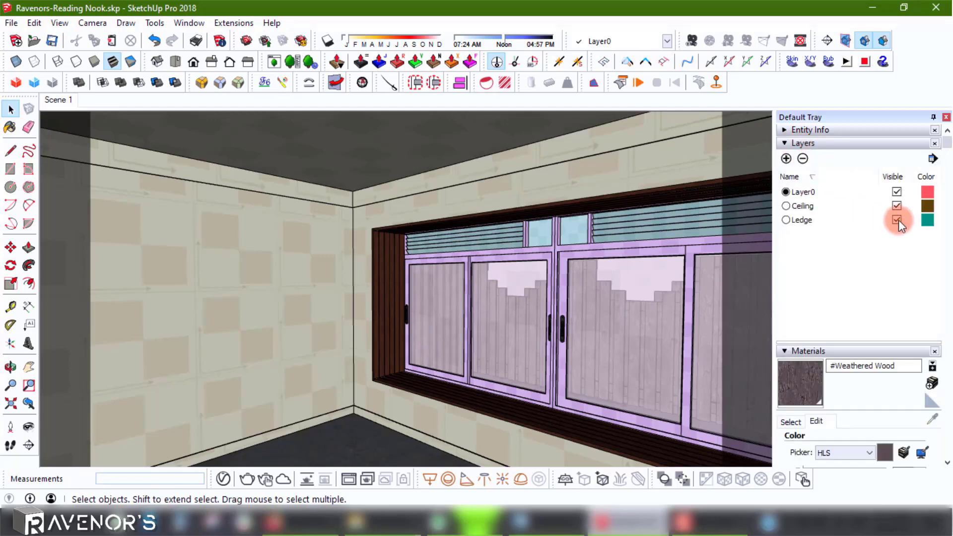
{"action": "left_click", "coordinate": [896, 206]}
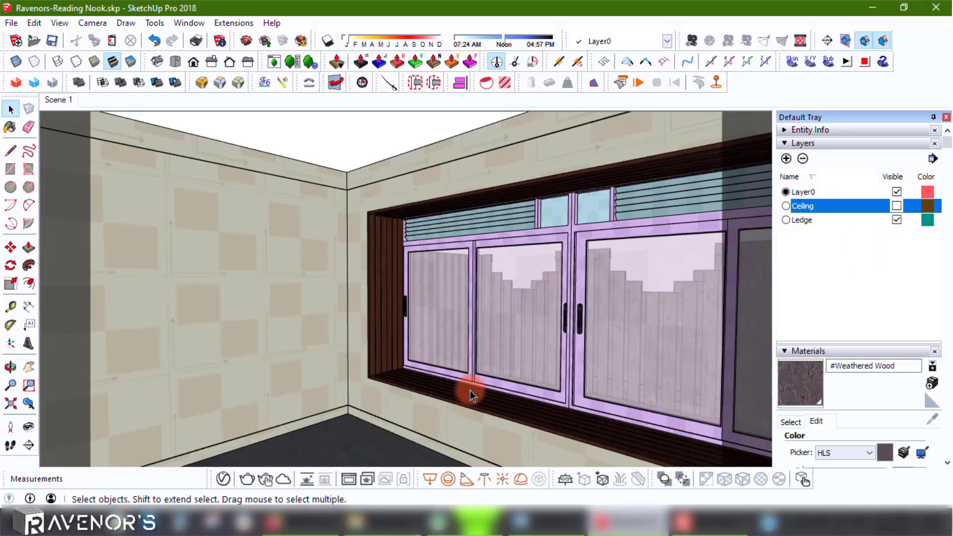
{"action": "scroll", "coordinate": [471, 398], "scroll_direction": "up", "scroll_amount": 2}
{"action": "middle_click_drag", "start_coordinate": [427, 402], "coordinate": [403, 400]}
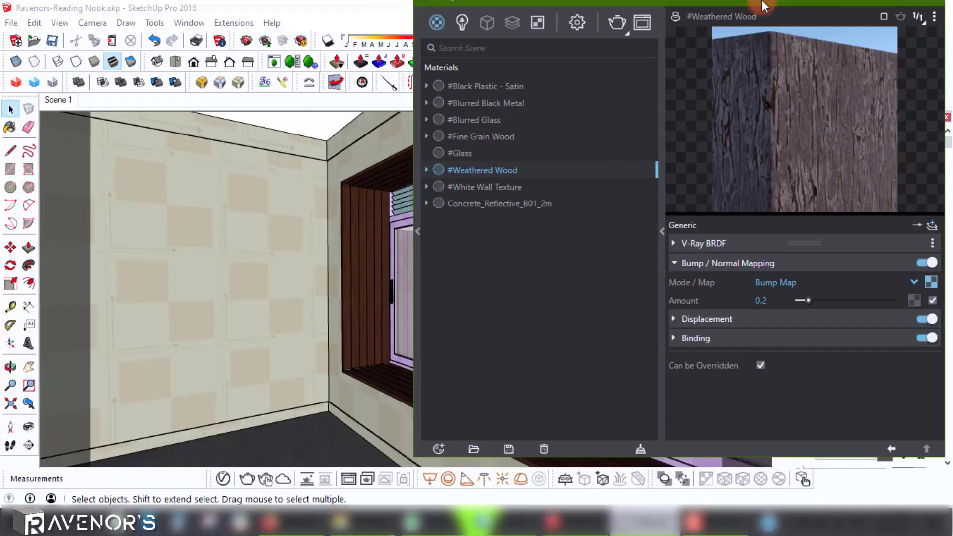
- Set the V-Ray Render Output aspect ratio to 4:5 Portrait (360 × 450 px)
{"action": "left_click_drag", "start_coordinate": [689, 30], "coordinate": [494, 40]}
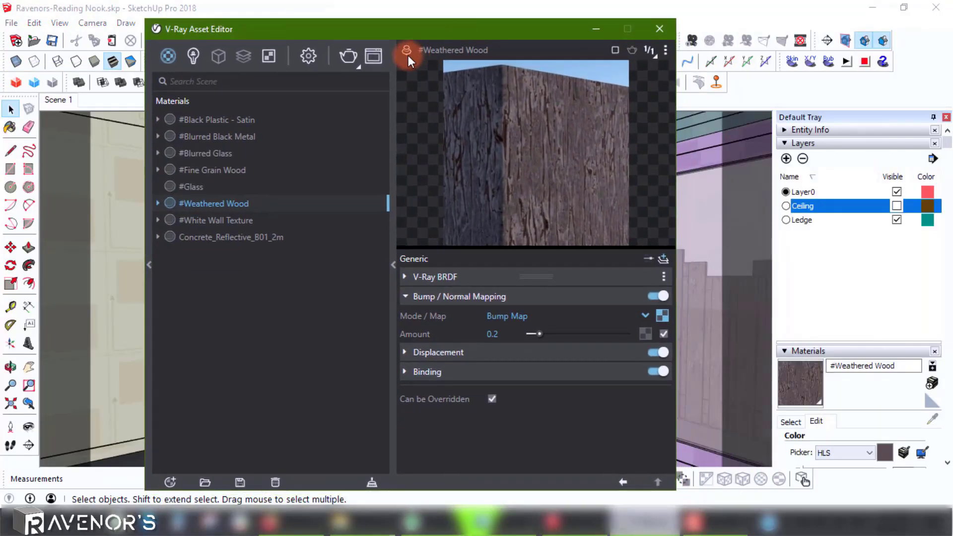
{"action": "left_click", "coordinate": [308, 66]}
{"action": "left_click", "coordinate": [343, 282]}
{"action": "left_click", "coordinate": [218, 245]}
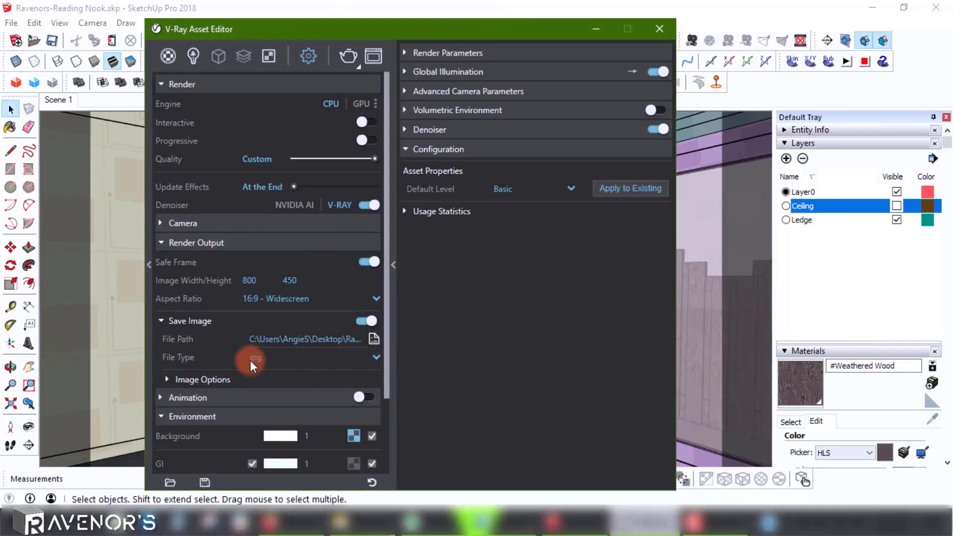
{"action": "left_click", "coordinate": [262, 299]}
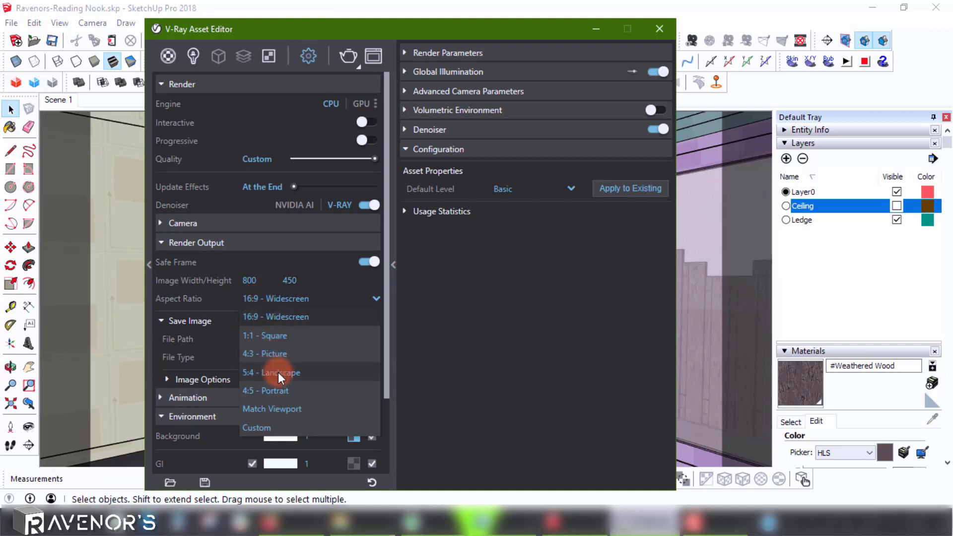
{"action": "left_click", "coordinate": [281, 391]}
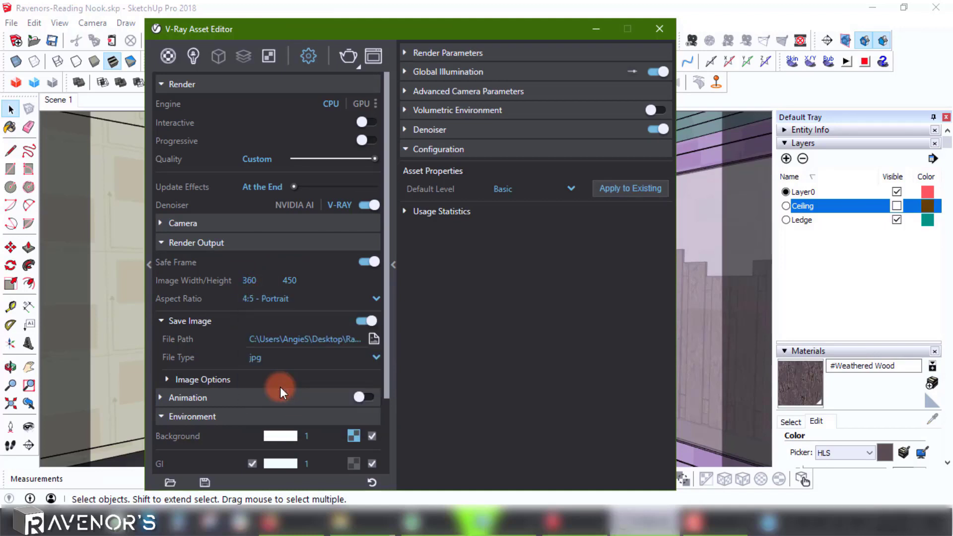
{"action": "left_click", "coordinate": [659, 29]}
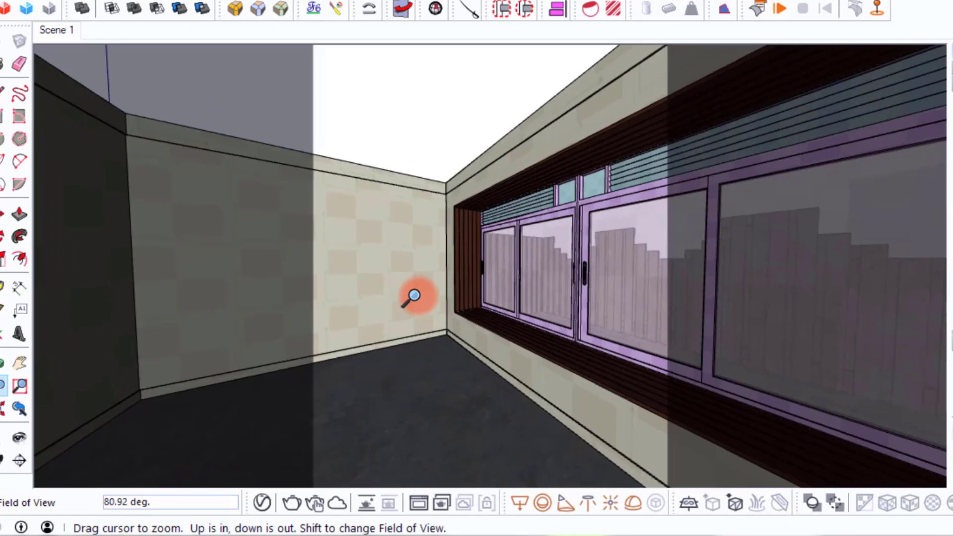
- Try 65° and then 60° fields of view while orbiting around the window nook
{"action": "key", "text": "Return"}
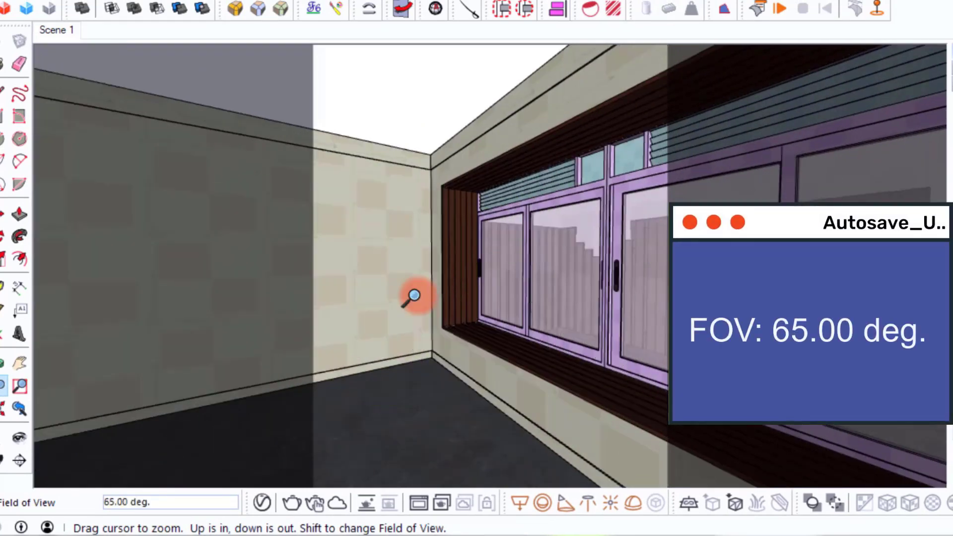
{"action": "scroll", "coordinate": [410, 341], "scroll_direction": "up", "scroll_amount": 3}
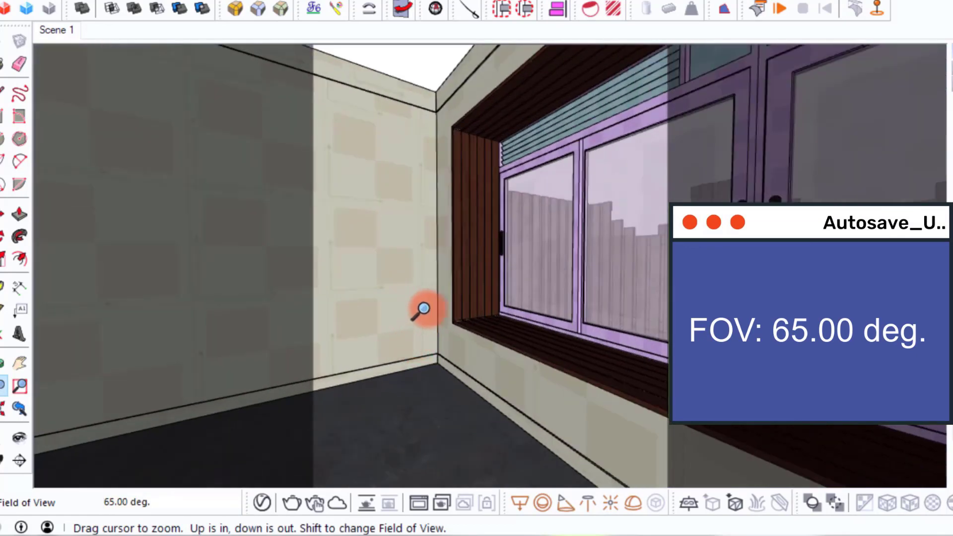
{"action": "middle_click_drag", "start_coordinate": [425, 307], "coordinate": [460, 323]}
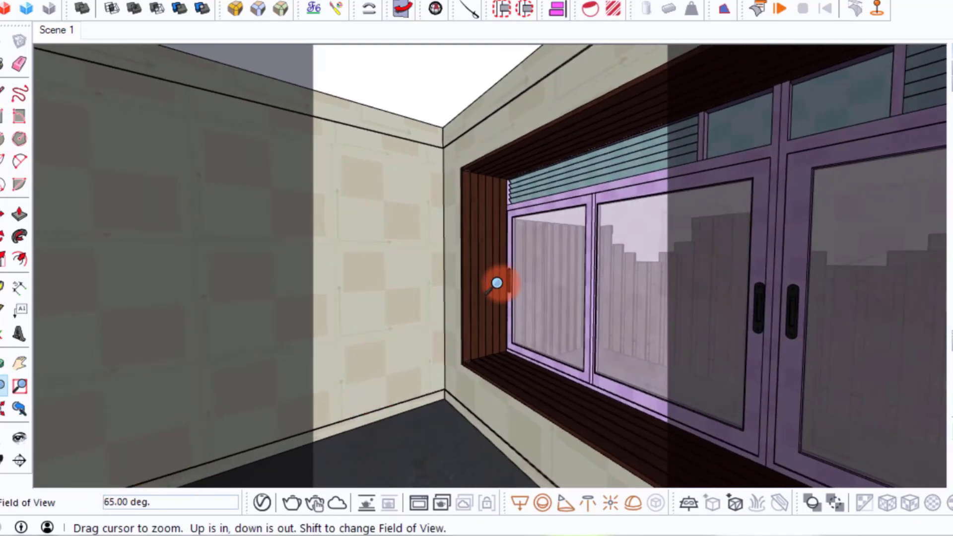
{"action": "key", "text": "Return"}
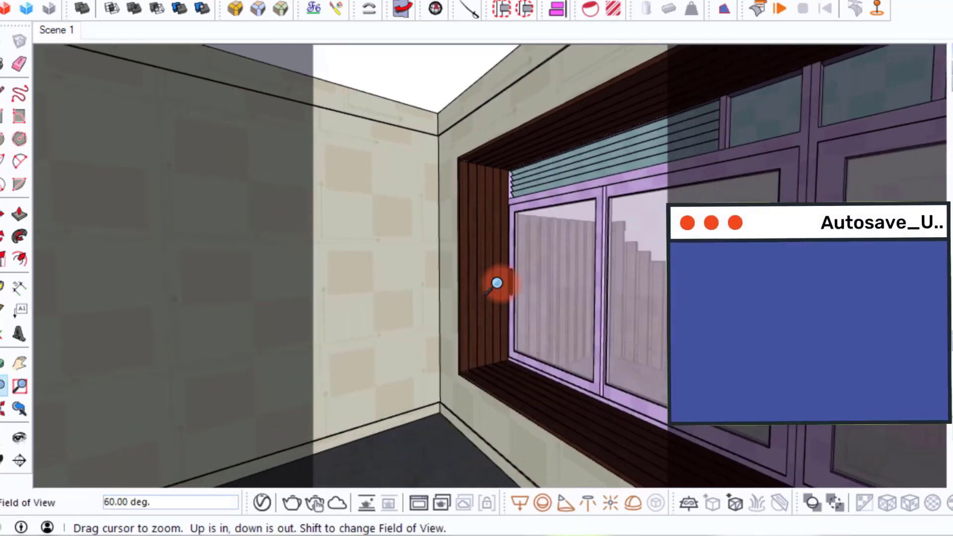
{"action": "middle_click_drag", "start_coordinate": [498, 304], "coordinate": [520, 285]}
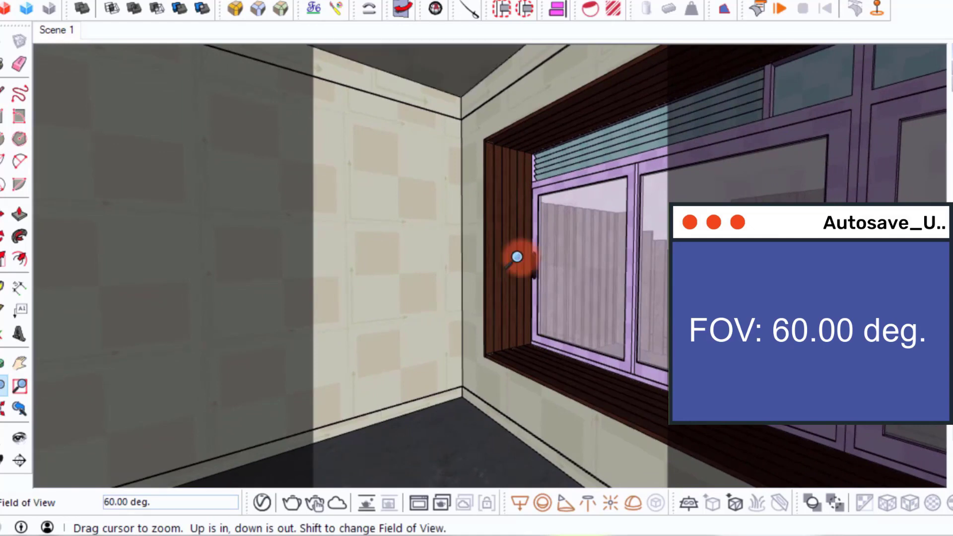
- Settle on a 50° field of view and pan to frame the nook with the ceiling
{"action": "left_click", "coordinate": [3, 40]}
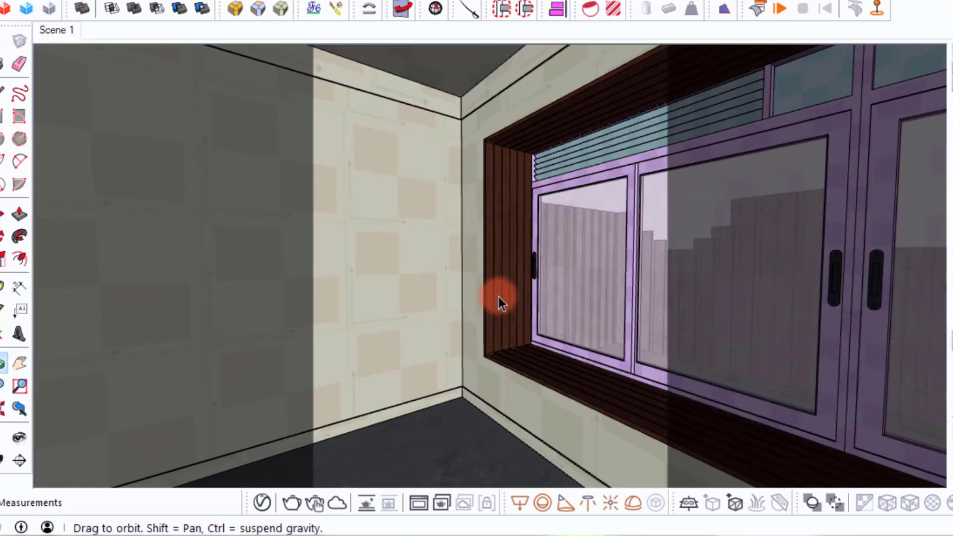
{"action": "middle_click_drag", "start_coordinate": [494, 294], "coordinate": [486, 297]}
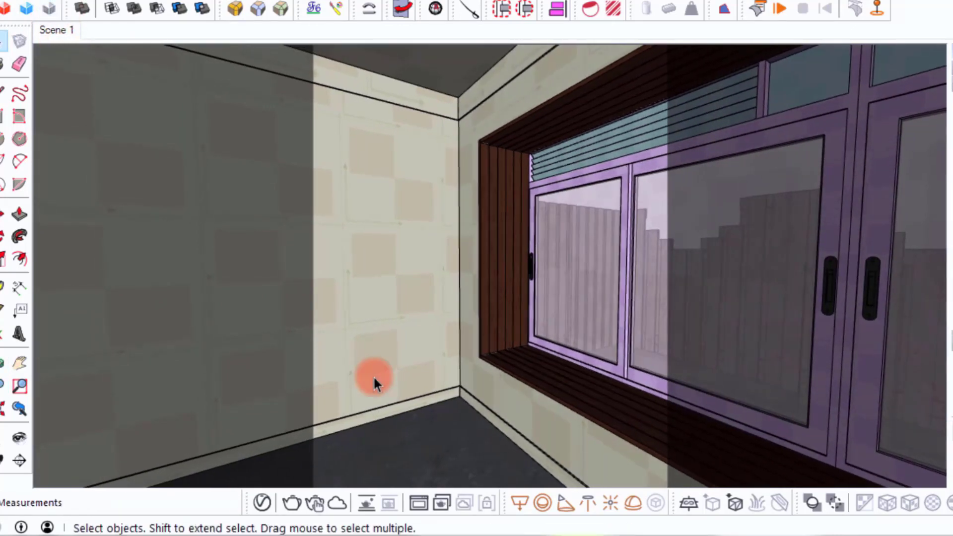
{"action": "left_click", "coordinate": [2, 387]}
{"action": "type", "text": "50"}
{"action": "key", "text": "Return"}
{"action": "middle_click_drag", "start_coordinate": [405, 313], "coordinate": [532, 296], "text": "shift"}
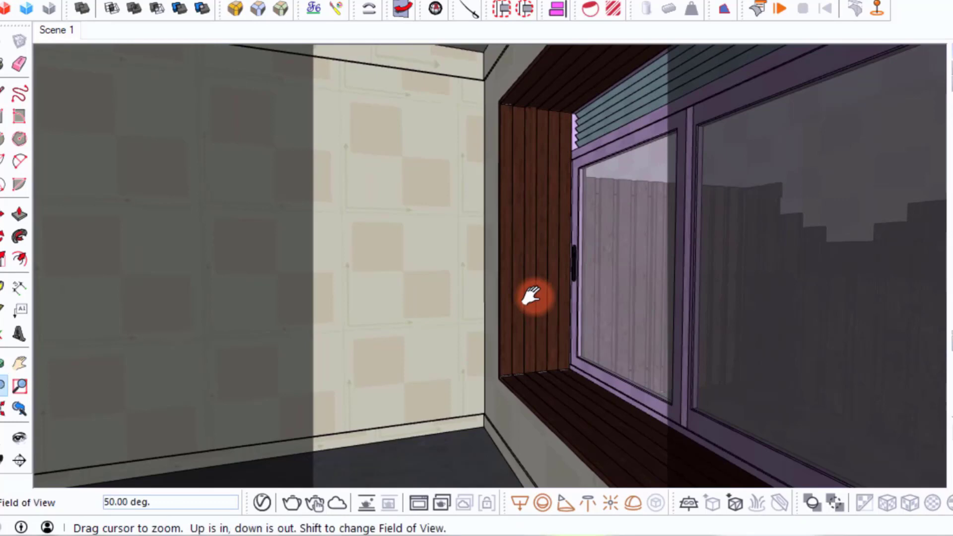
{"action": "middle_click_drag", "start_coordinate": [476, 233], "coordinate": [478, 273], "text": "shift"}
- Switch the camera to two-point perspective and adjust the framing of the window nook
{"action": "key", "text": "z"}
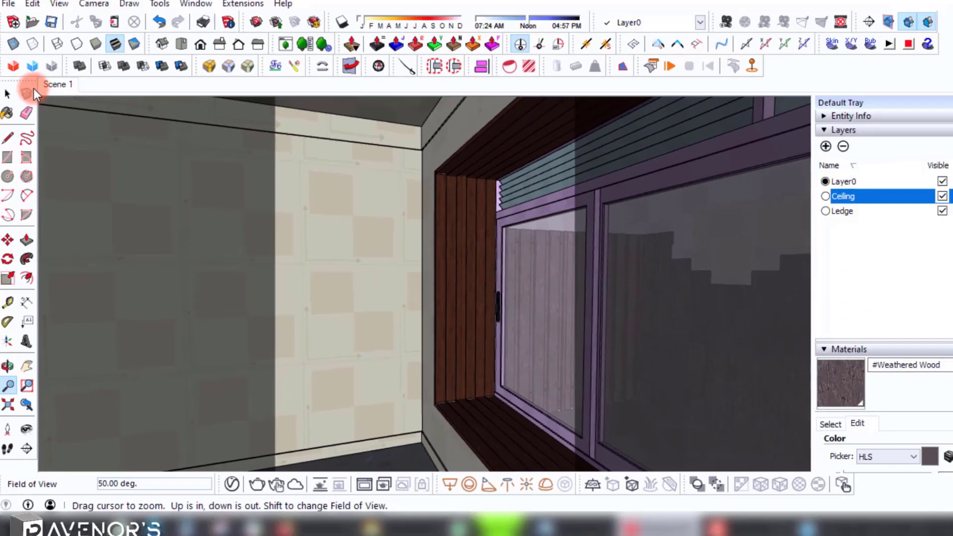
{"action": "left_click", "coordinate": [0, 42]}
{"action": "left_click", "coordinate": [508, 216]}
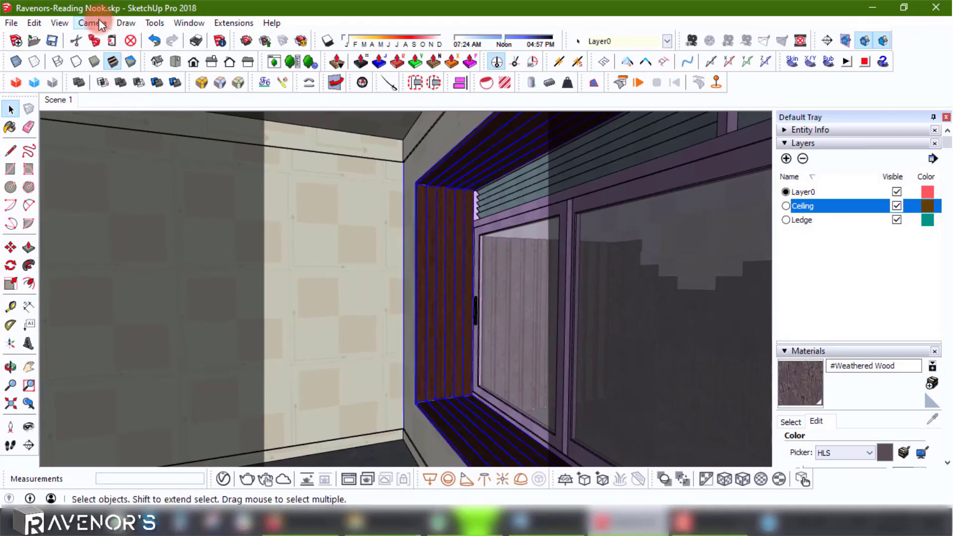
{"action": "left_click", "coordinate": [99, 23]}
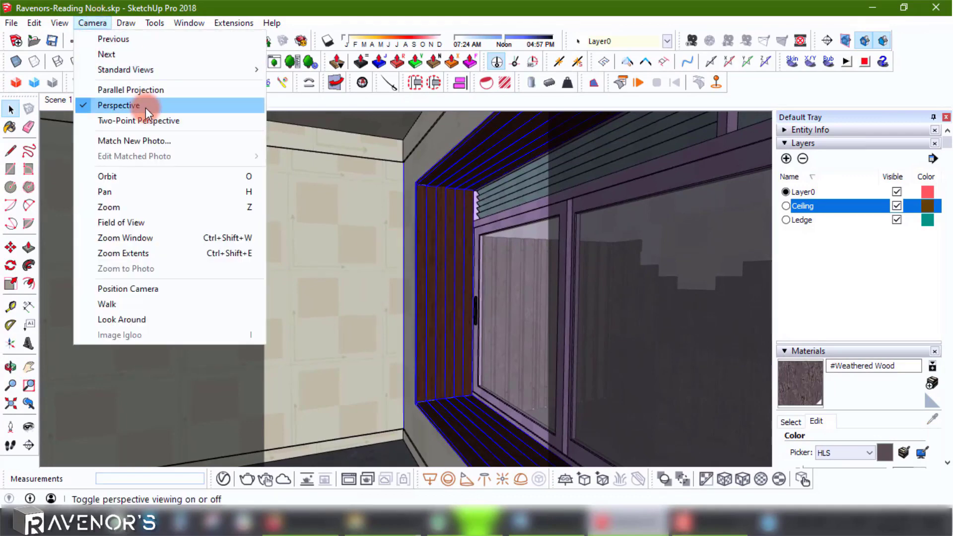
{"action": "left_click", "coordinate": [143, 122]}
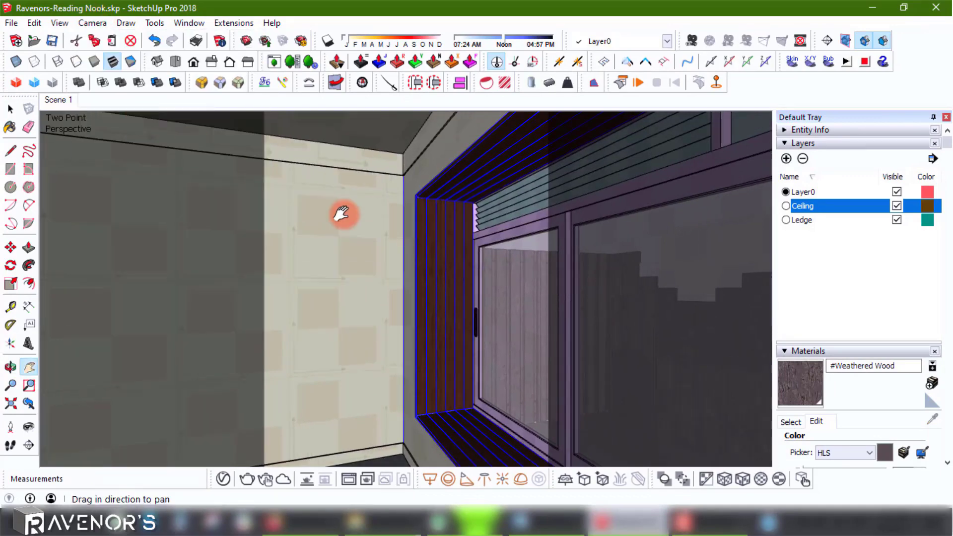
{"action": "left_click_drag", "start_coordinate": [361, 284], "coordinate": [367, 259]}
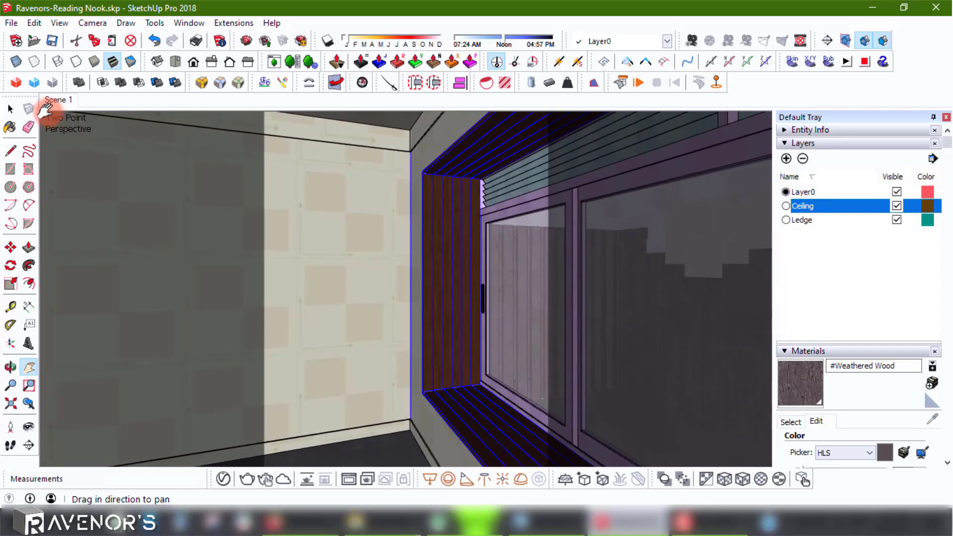
{"action": "left_click", "coordinate": [316, 232]}
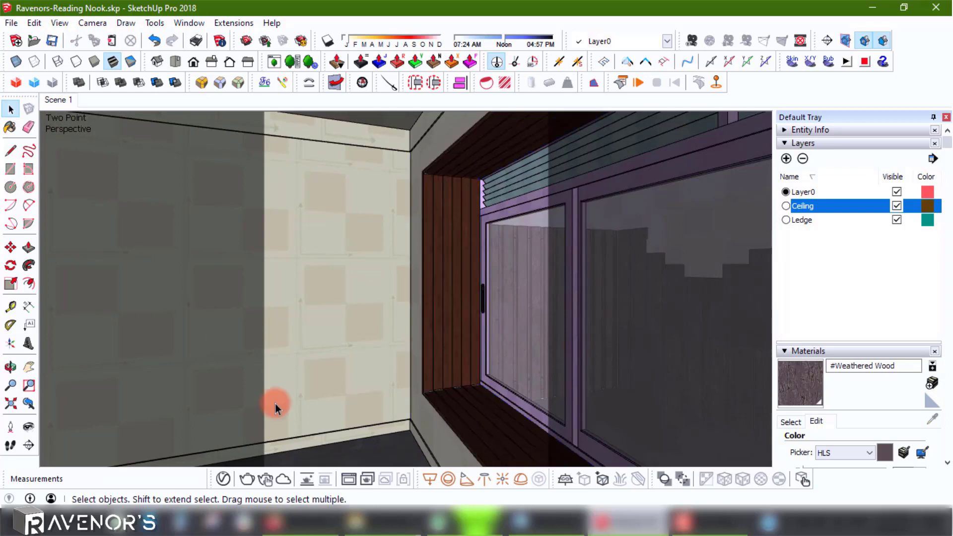
- Add Scene 2 from the Scene 1 tab, then return to the Scene 1 camera
{"action": "right_click", "coordinate": [56, 100]}
{"action": "left_click", "coordinate": [98, 149]}
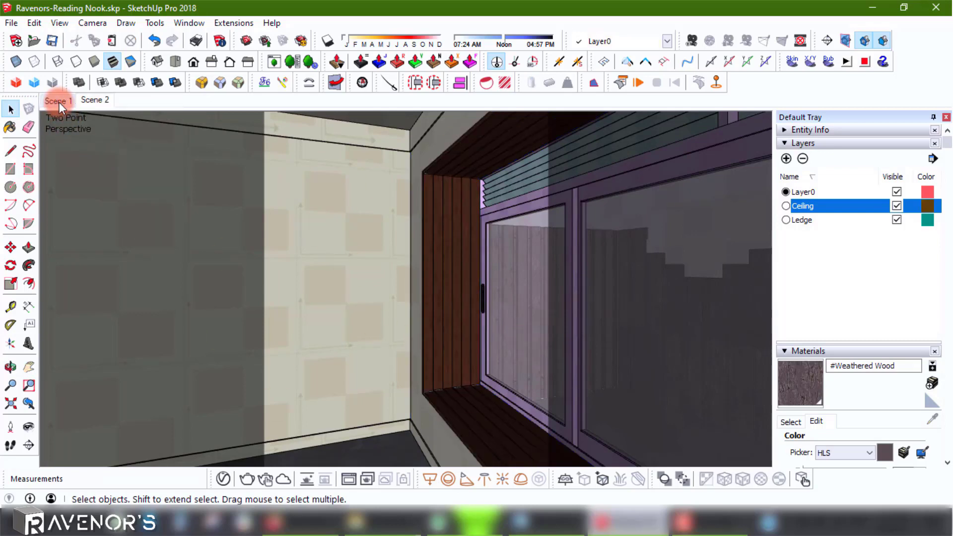
{"action": "left_click", "coordinate": [57, 100]}
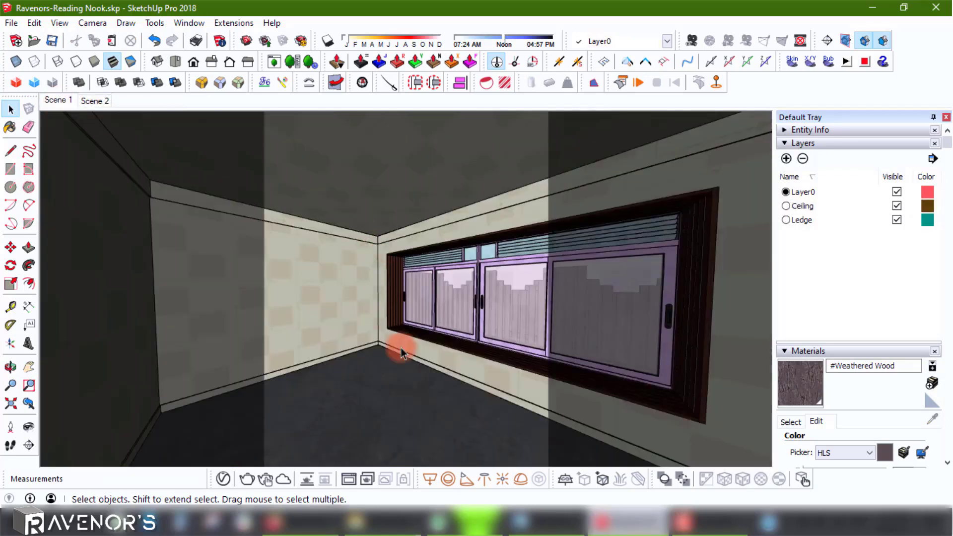
{"action": "scroll", "coordinate": [403, 307], "scroll_direction": "up", "scroll_amount": 5}
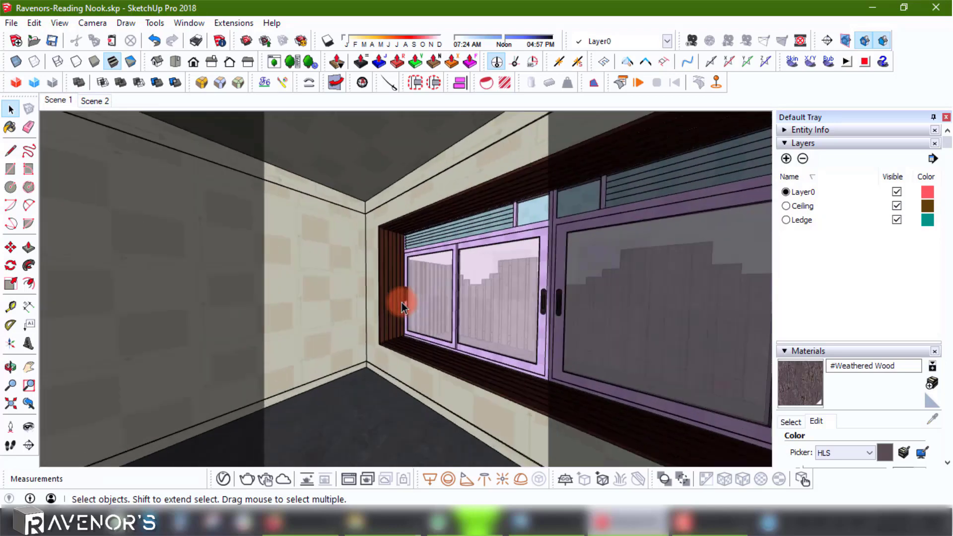
{"action": "right_click", "coordinate": [59, 101]}
{"action": "left_click", "coordinate": [47, 99]}
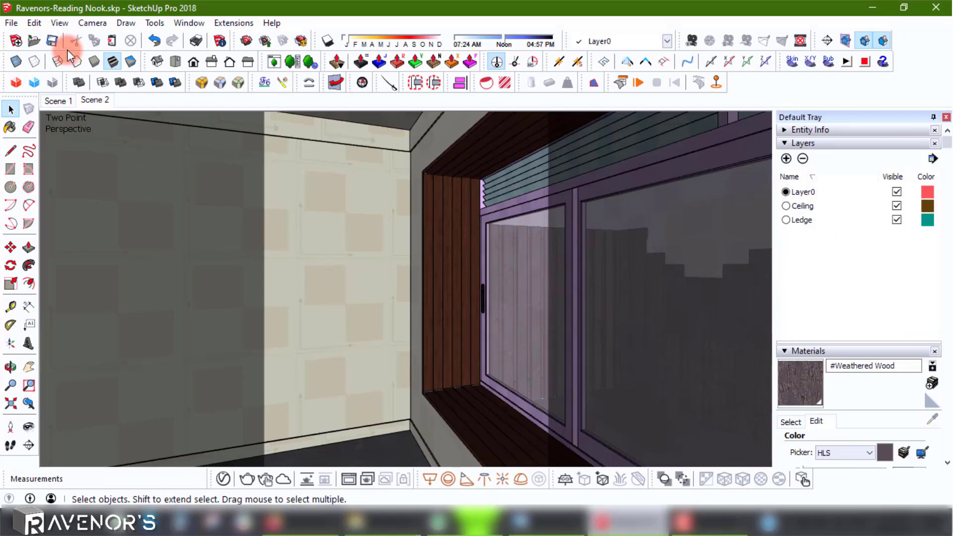
- Turn off Save Image in the V-Ray settings and render the current view
{"action": "left_click", "coordinate": [223, 479]}
{"action": "left_click", "coordinate": [366, 321]}
{"action": "left_click", "coordinate": [308, 244]}
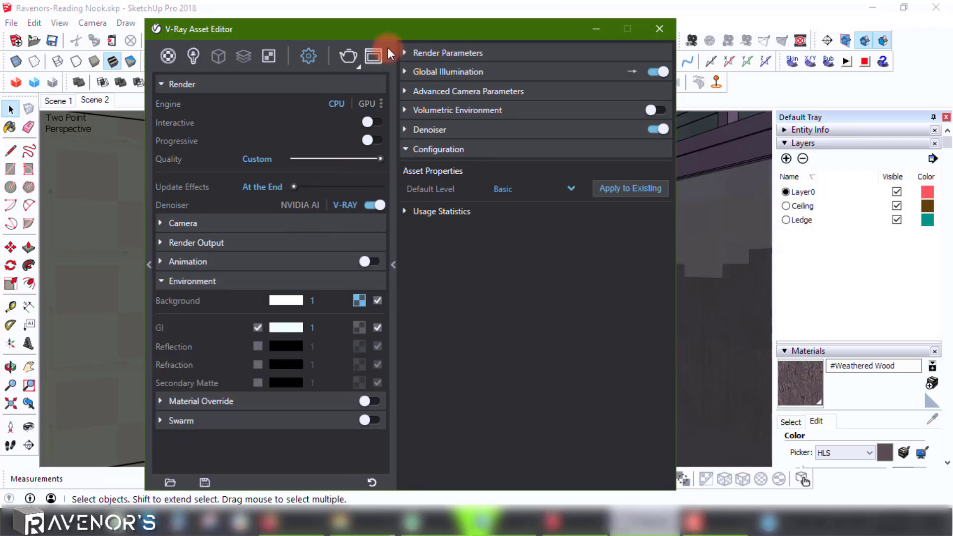
{"action": "left_click", "coordinate": [346, 57]}
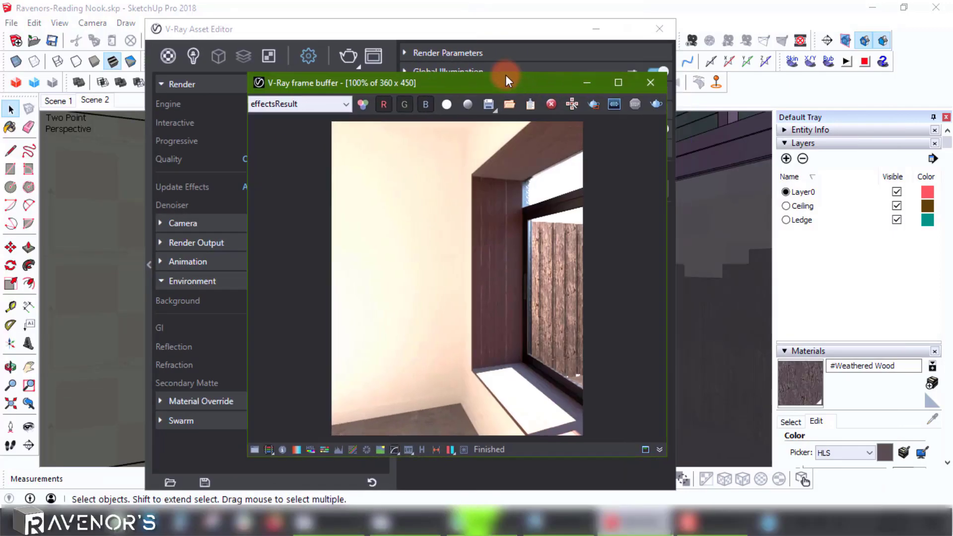
- Narrow the frame buffer window and place it on the right beside the viewport
{"action": "left_click_drag", "start_coordinate": [505, 75], "coordinate": [448, 56]}
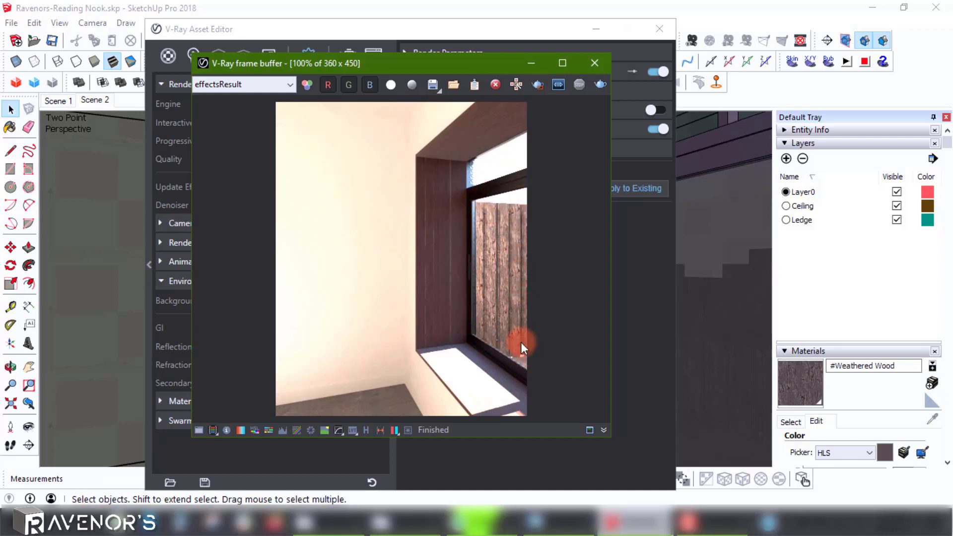
{"action": "left_click_drag", "start_coordinate": [611, 186], "coordinate": [466, 177]}
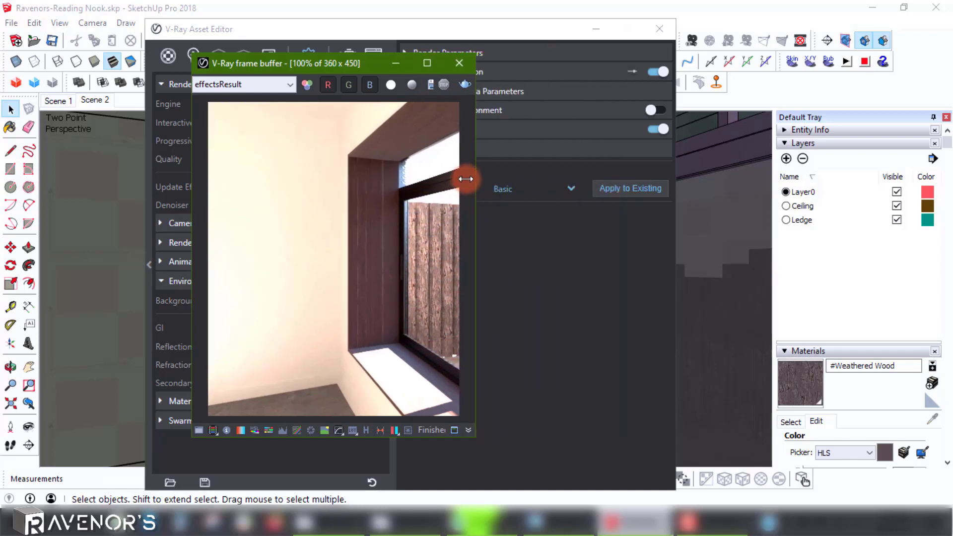
{"action": "left_click", "coordinate": [471, 5]}
{"action": "mouse_move", "coordinate": [277, 66]}
{"action": "left_mouse_down"}
{"action": "mouse_move", "coordinate": [542, 83]}
{"action": "mouse_move", "coordinate": [573, 60]}
{"action": "mouse_move", "coordinate": [660, 52]}
{"action": "left_mouse_up"}
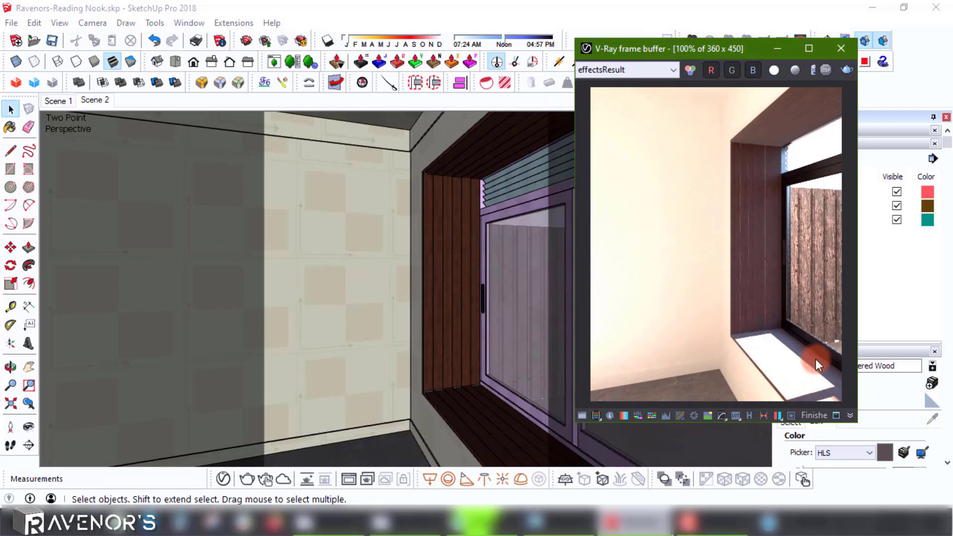
- Raise the V-Ray SunLight's Size Multiplier from 1 to 5
{"action": "left_click", "coordinate": [218, 482]}
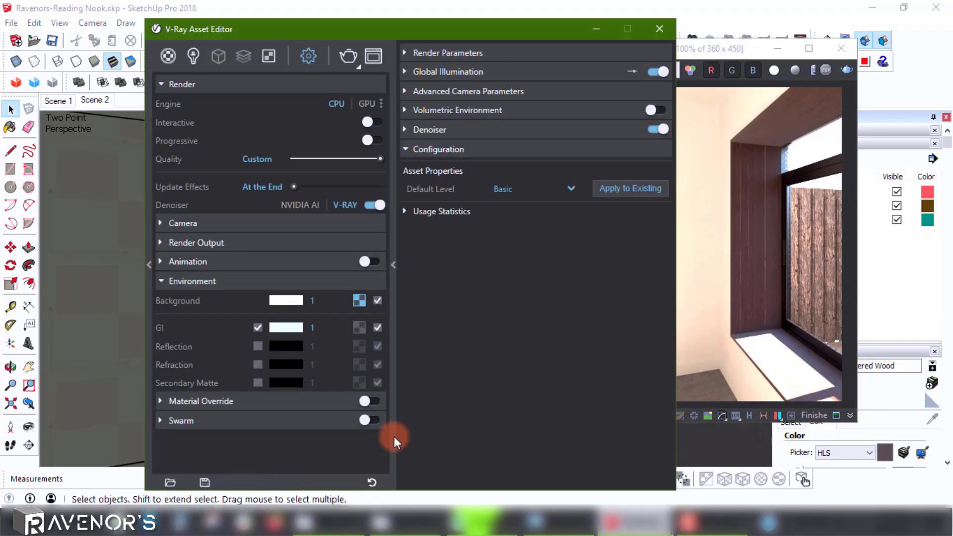
{"action": "left_click", "coordinate": [195, 59]}
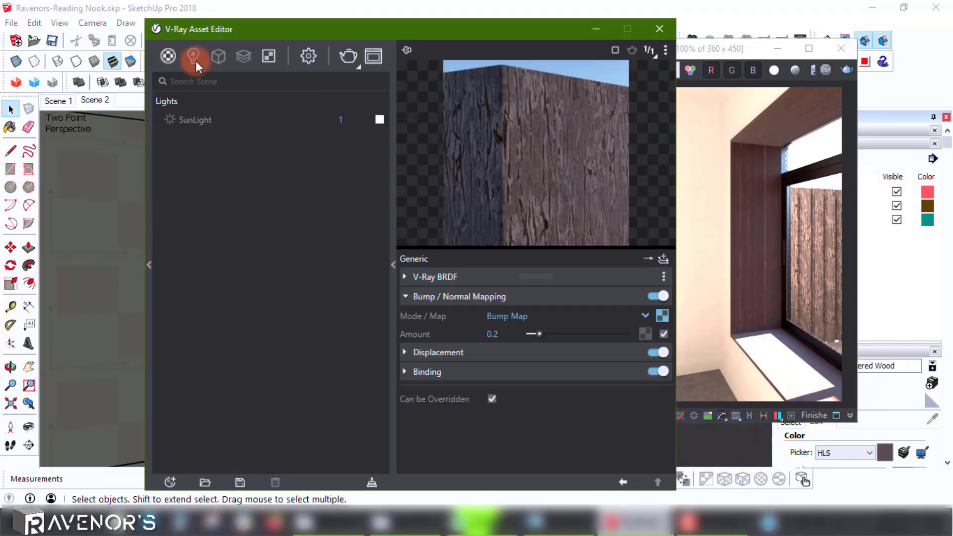
{"action": "left_click", "coordinate": [195, 121]}
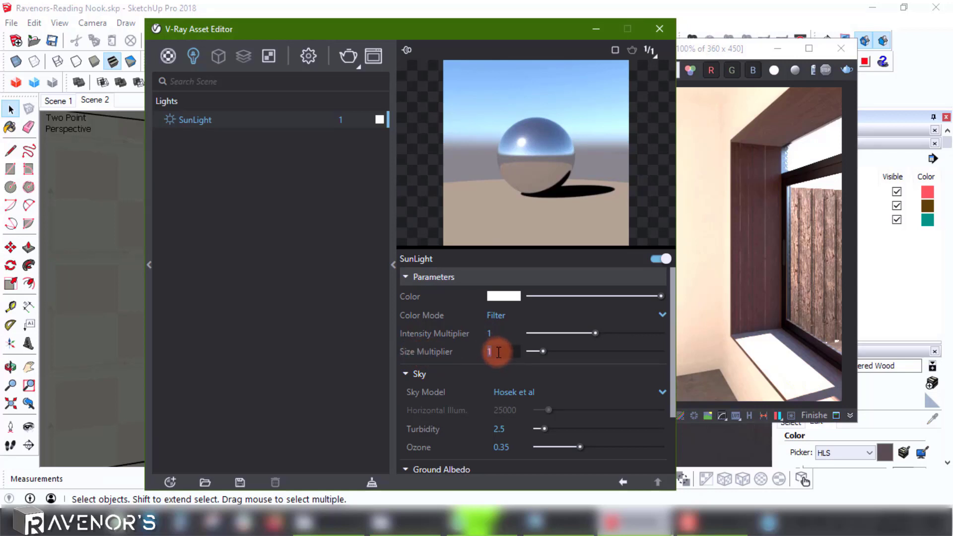
{"action": "key", "text": "Return"}
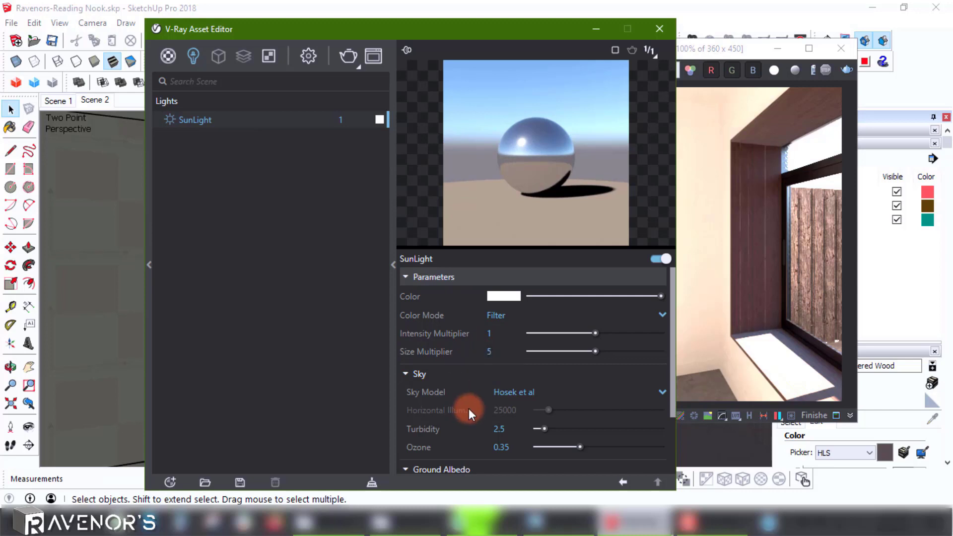
{"action": "scroll", "coordinate": [469, 411], "scroll_direction": "down", "scroll_amount": 3}
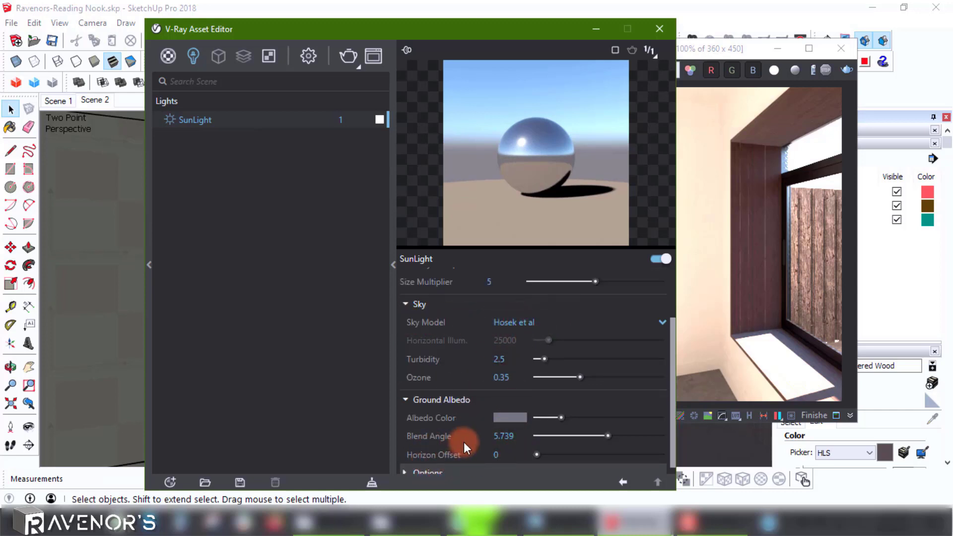
{"action": "scroll", "coordinate": [463, 442], "scroll_direction": "up", "scroll_amount": 3}
{"action": "scroll", "coordinate": [464, 442], "scroll_direction": "down", "scroll_amount": 3}
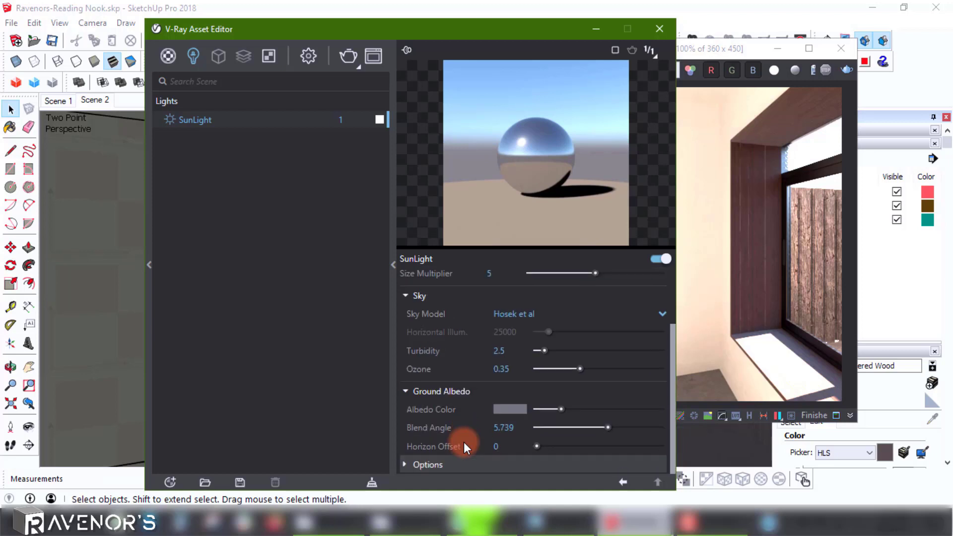
{"action": "scroll", "coordinate": [463, 442], "scroll_direction": "up", "scroll_amount": 3}
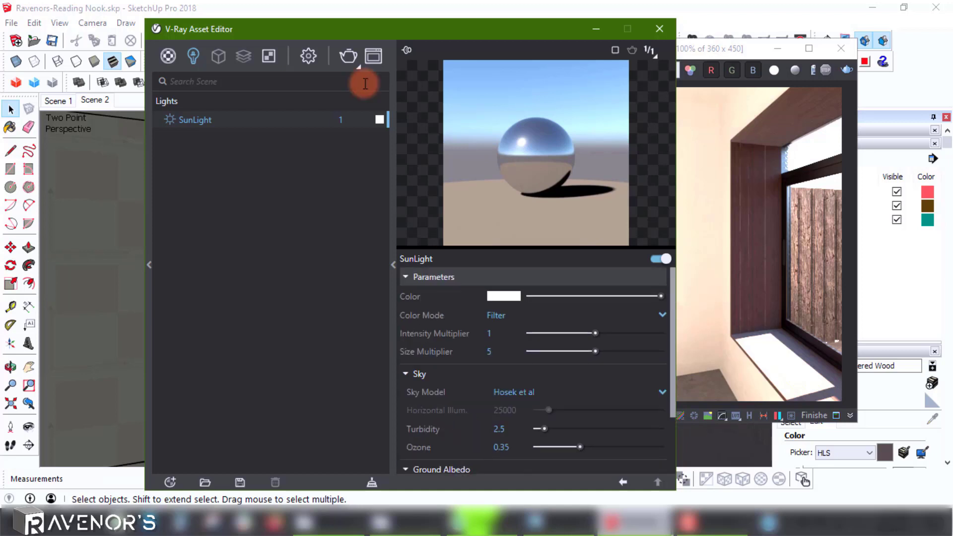
{"action": "left_click", "coordinate": [167, 56]}
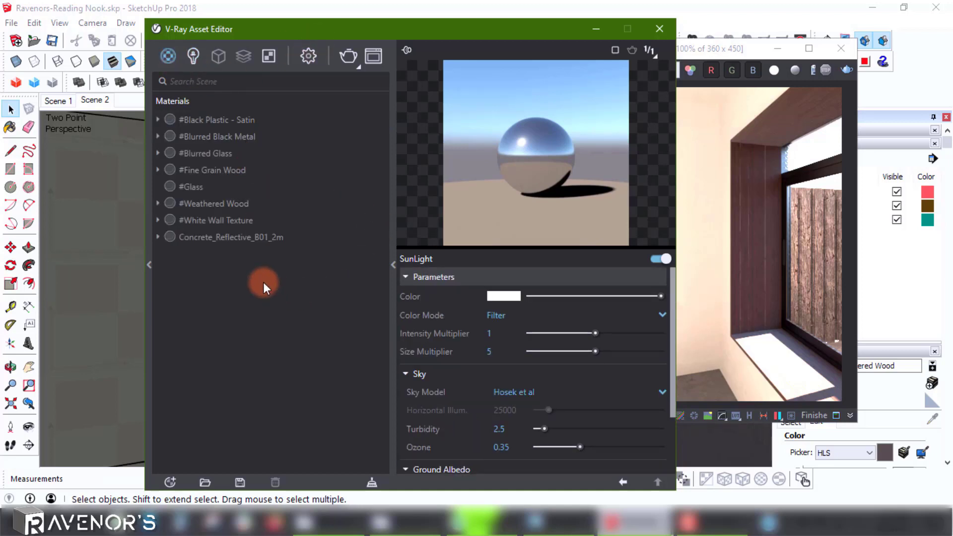
- Lower the #Weathered Wood displacement Amount from 0.5 to 0.2 and close the Asset Editor
{"action": "left_click", "coordinate": [214, 203]}
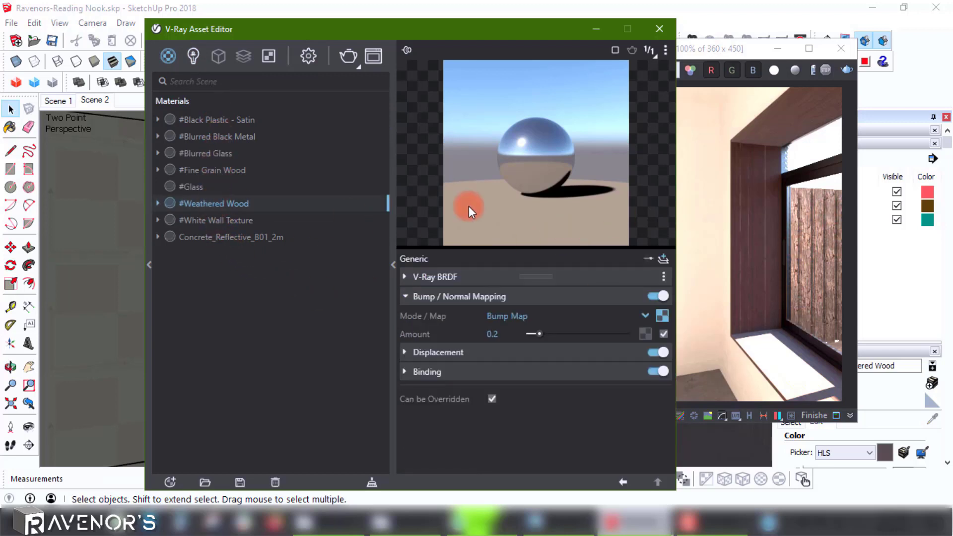
{"action": "left_click", "coordinate": [424, 352]}
{"action": "left_click", "coordinate": [500, 391]}
{"action": "key", "text": "BackSpace"}
{"action": "type", "text": "2"}
{"action": "key", "text": "Return"}
{"action": "left_click", "coordinate": [502, 329]}
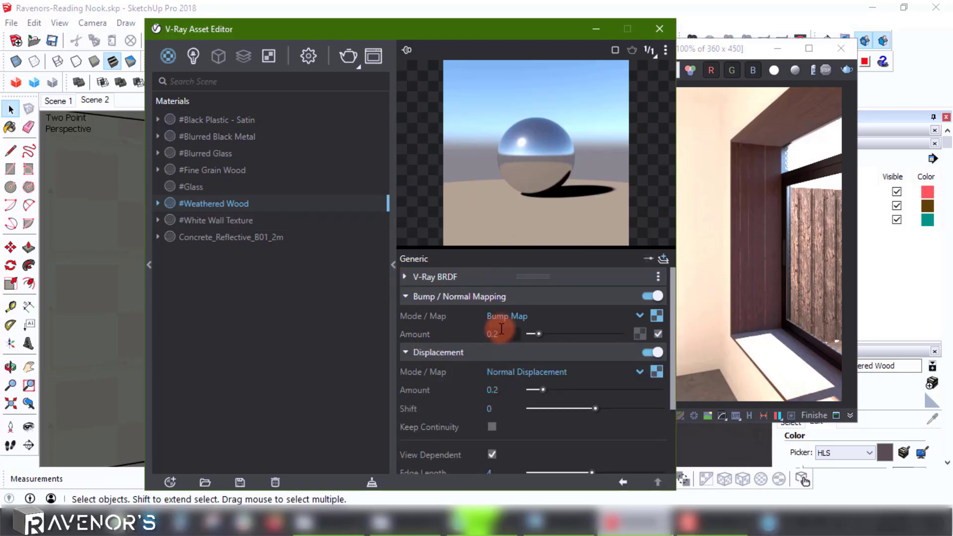
{"action": "left_click", "coordinate": [425, 352]}
{"action": "left_click", "coordinate": [660, 28]}
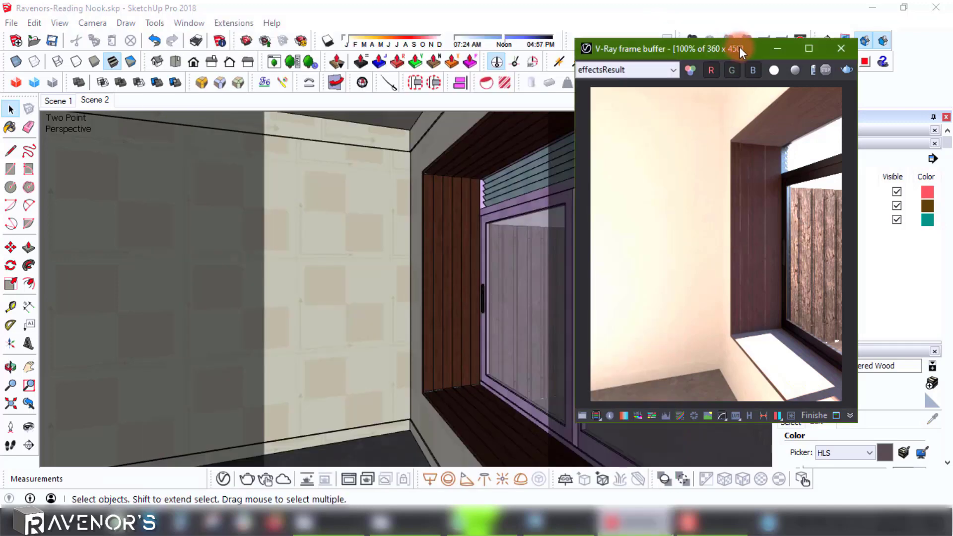
- Enable exposure correction in the frame buffer with Highlight Burn at 0.66 to tame the bright ledge
{"action": "left_click_drag", "start_coordinate": [740, 48], "coordinate": [410, 32]}
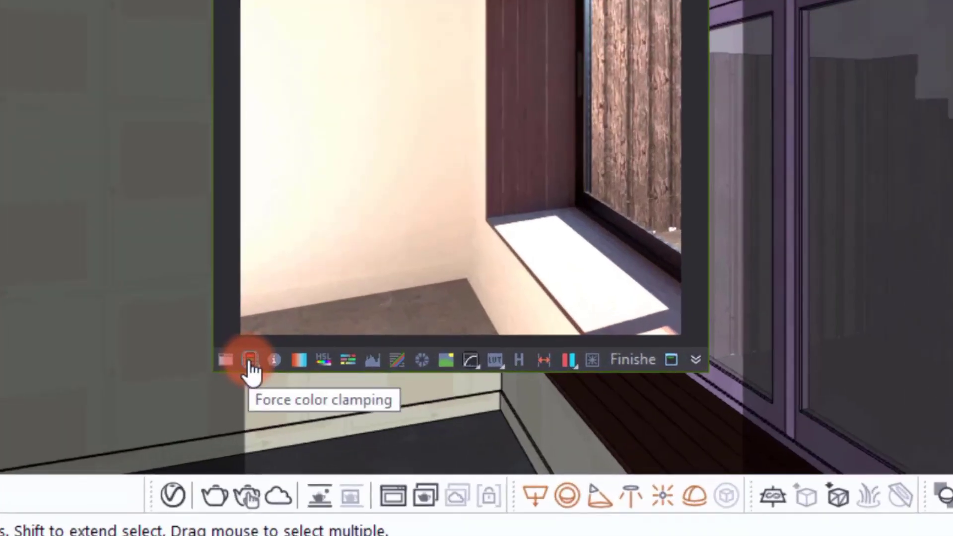
{"action": "left_click", "coordinate": [267, 401]}
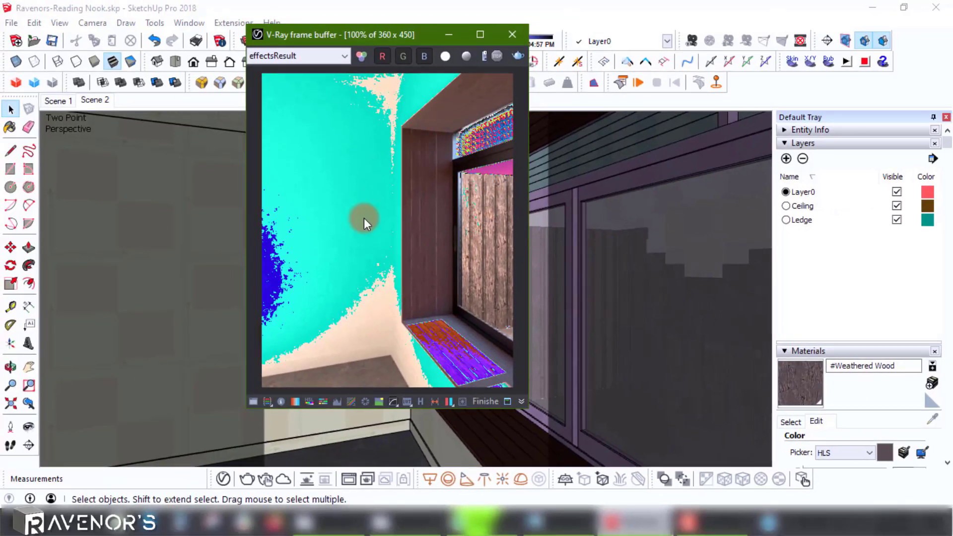
{"action": "left_click", "coordinate": [254, 401]}
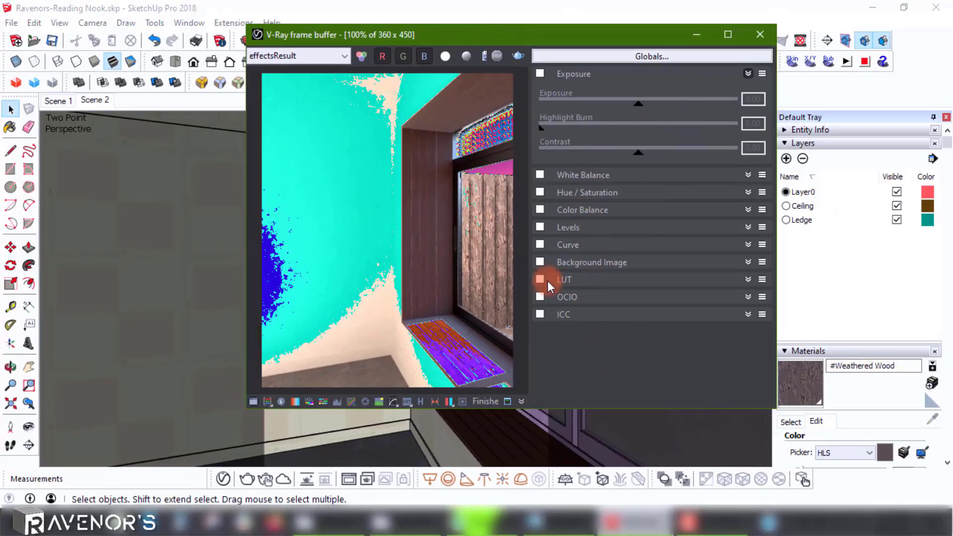
{"action": "left_click_drag", "start_coordinate": [625, 34], "coordinate": [617, 74]}
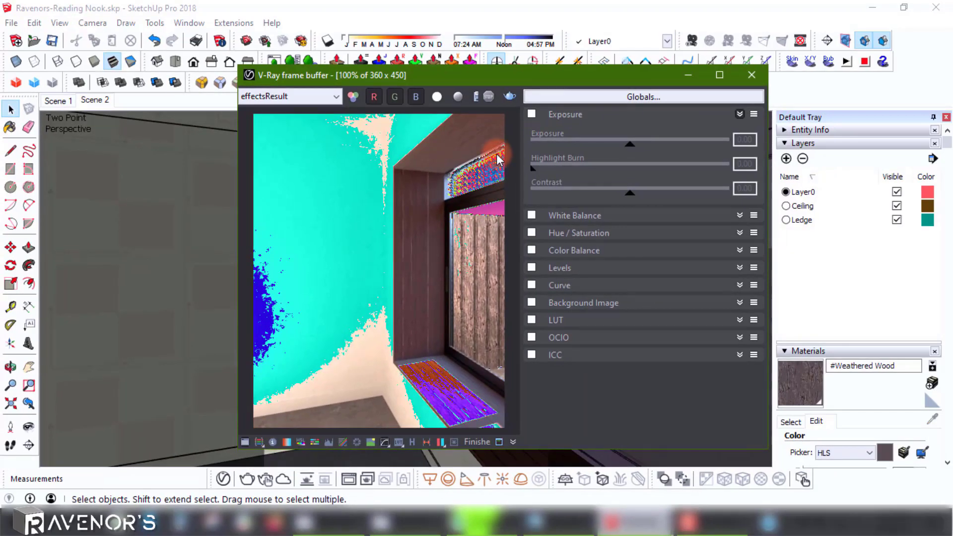
{"action": "left_click", "coordinate": [531, 114]}
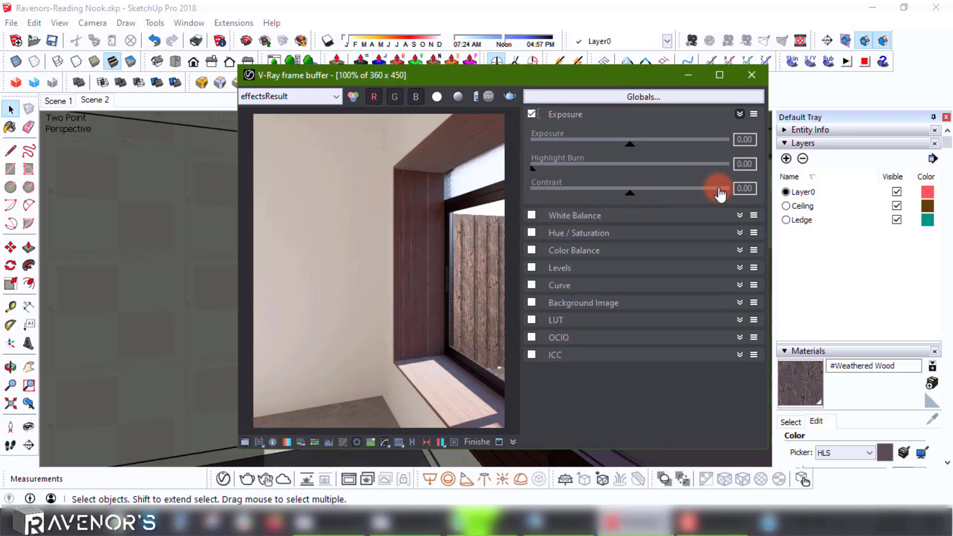
{"action": "left_click_drag", "start_coordinate": [536, 171], "coordinate": [758, 175]}
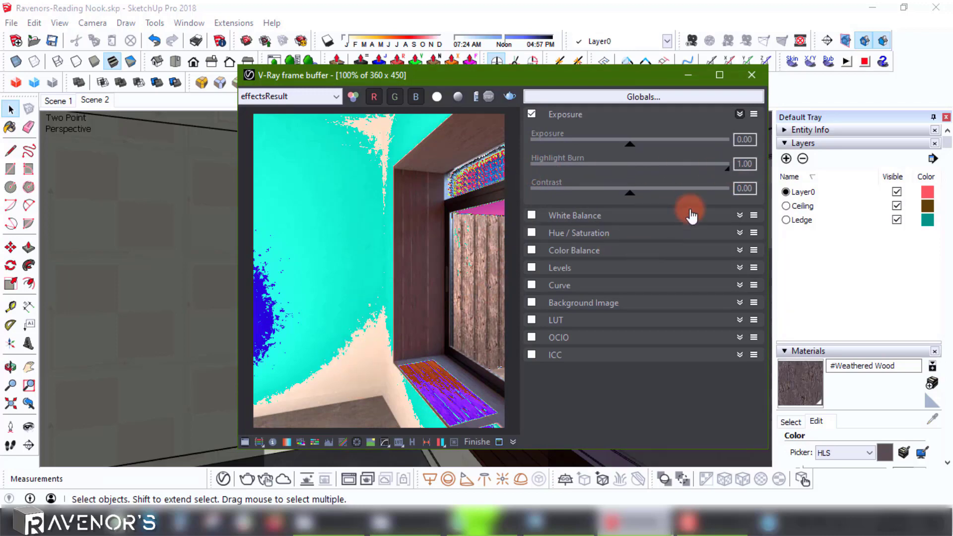
{"action": "mouse_move", "coordinate": [726, 175]}
{"action": "left_mouse_down"}
{"action": "mouse_move", "coordinate": [644, 174]}
{"action": "mouse_move", "coordinate": [669, 180]}
{"action": "mouse_move", "coordinate": [663, 175]}
{"action": "left_mouse_up"}
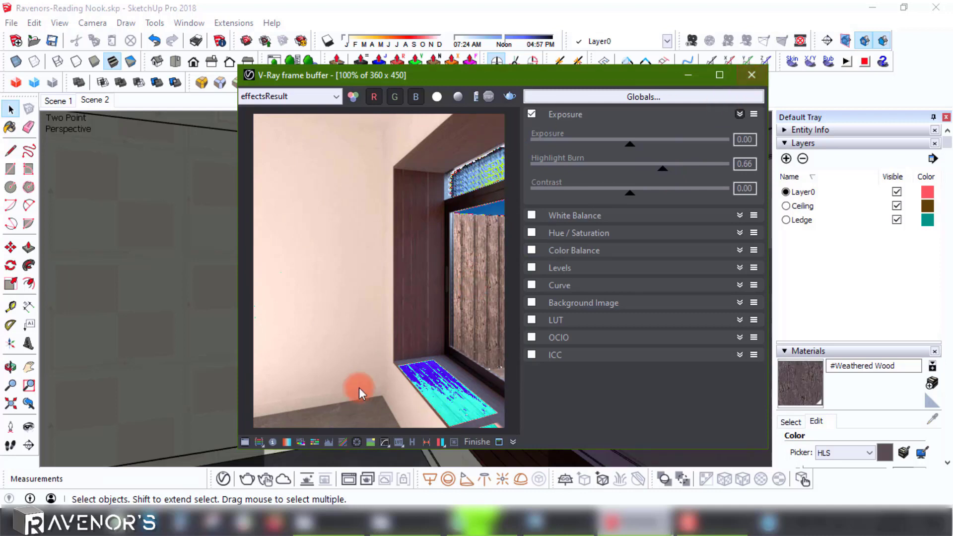
{"action": "left_click", "coordinate": [245, 442]}
- Open the placement settings of the #Blurred Glass bump noise texture
{"action": "left_click_drag", "start_coordinate": [479, 85], "coordinate": [401, 64]}
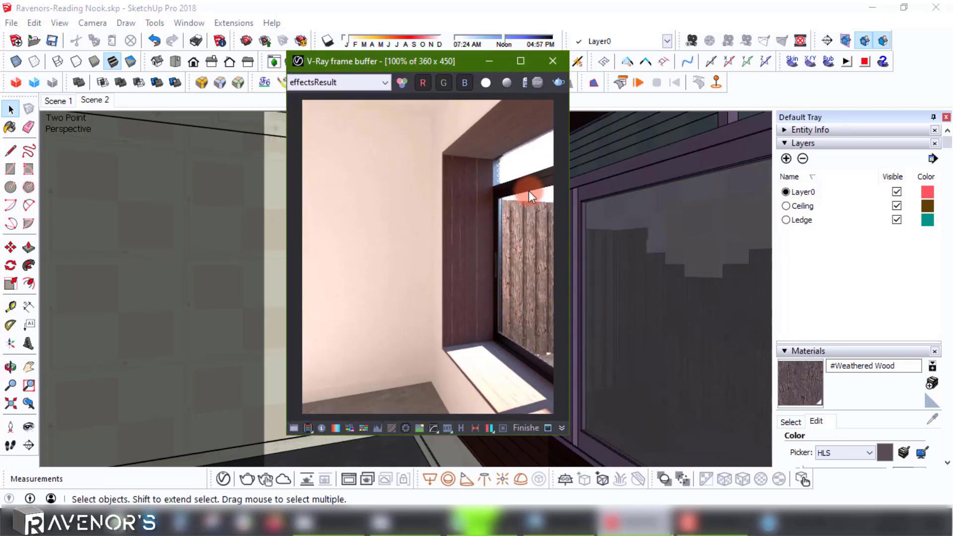
{"action": "scroll", "coordinate": [536, 150], "scroll_direction": "up", "scroll_amount": 3}
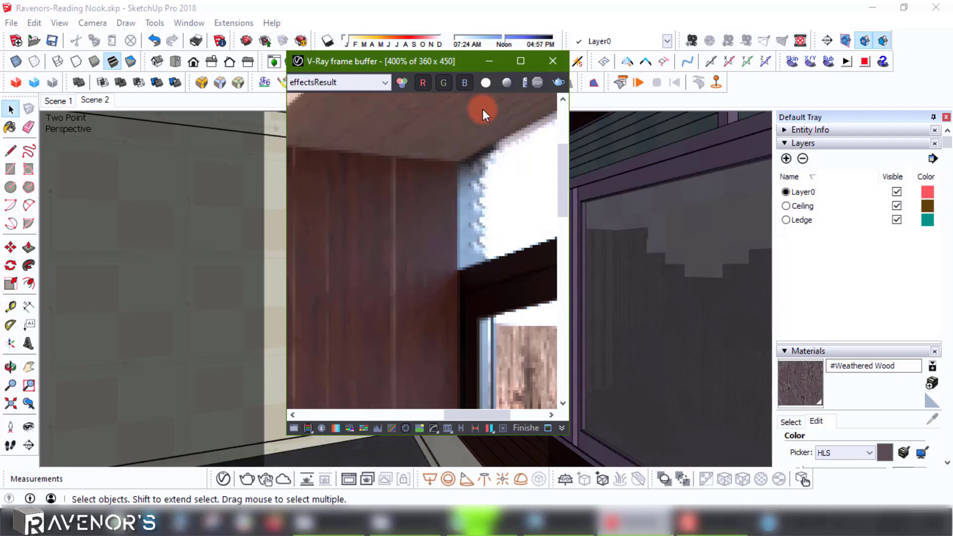
{"action": "left_click_drag", "start_coordinate": [434, 70], "coordinate": [273, 73]}
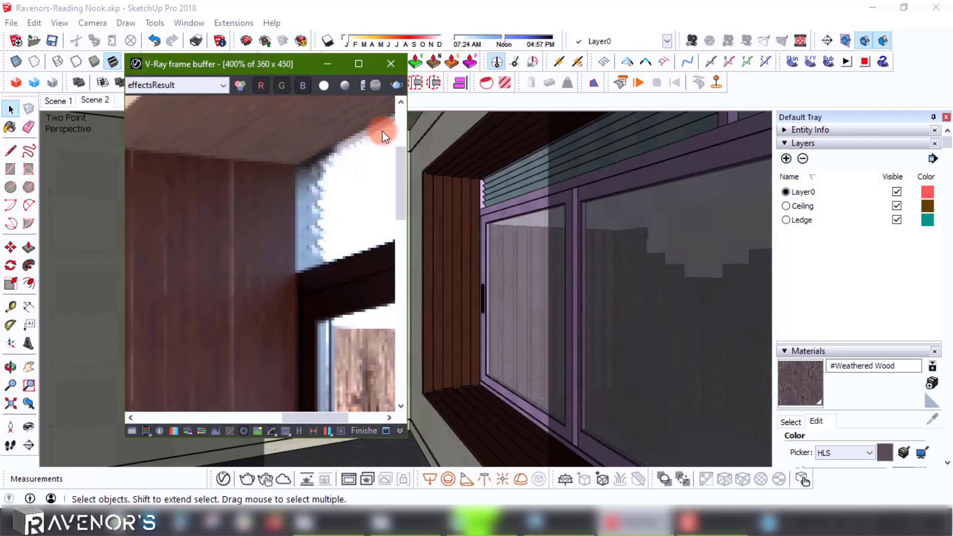
{"action": "left_click", "coordinate": [222, 481]}
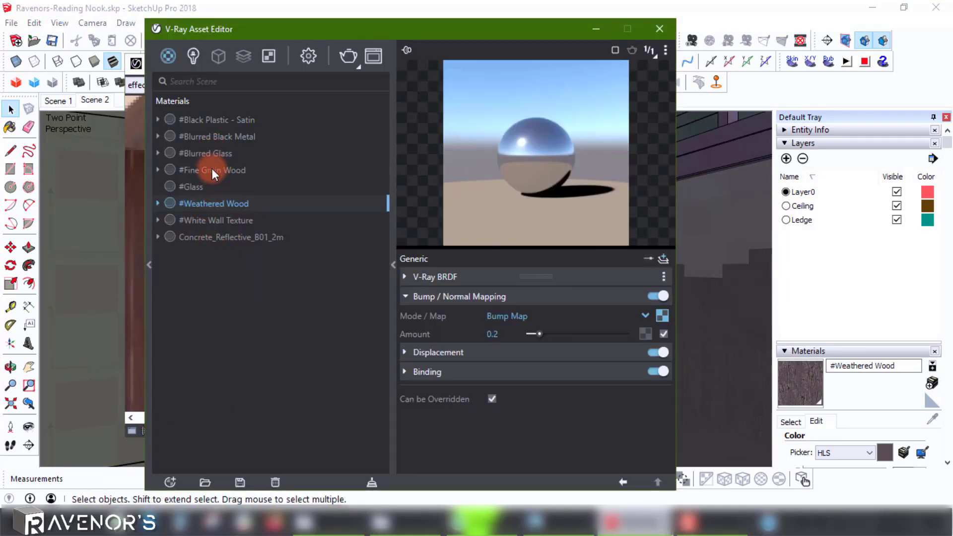
{"action": "left_click", "coordinate": [205, 153]}
{"action": "left_click", "coordinate": [662, 316]}
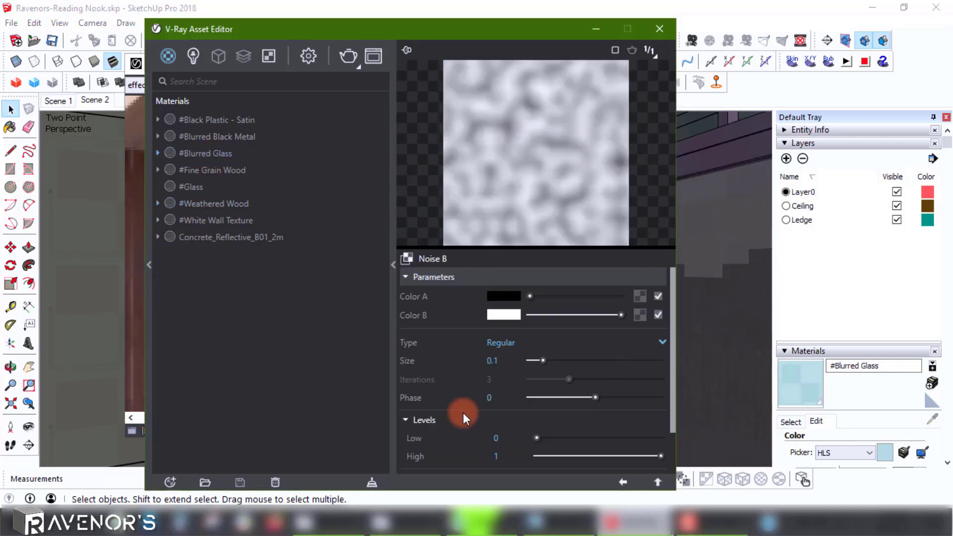
{"action": "scroll", "coordinate": [447, 377], "scroll_direction": "down", "scroll_amount": 4}
{"action": "left_click", "coordinate": [437, 392]}
- Set the noise Repeat U/V to 8, change the preview scene, and close the editor
{"action": "left_click", "coordinate": [493, 364]}
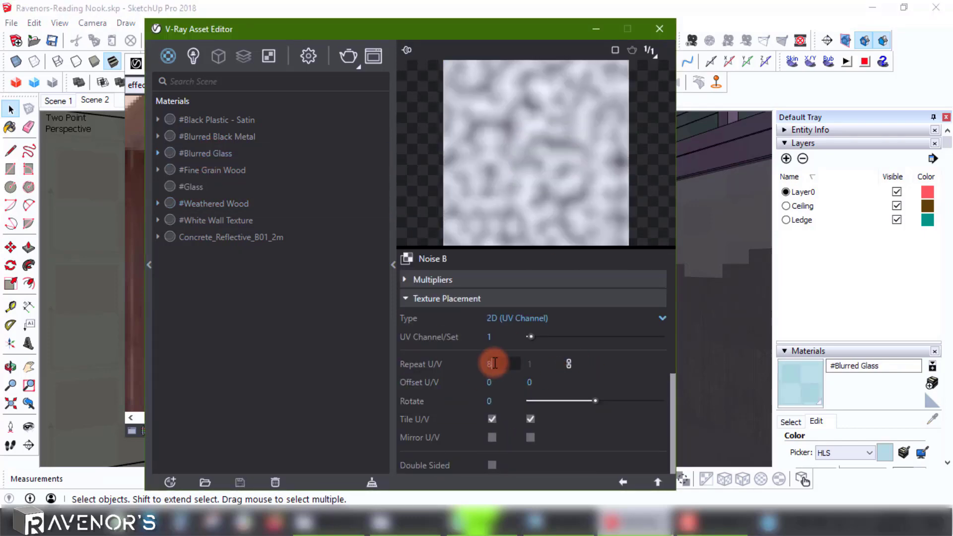
{"action": "type", "text": "8"}
{"action": "left_click", "coordinate": [582, 219]}
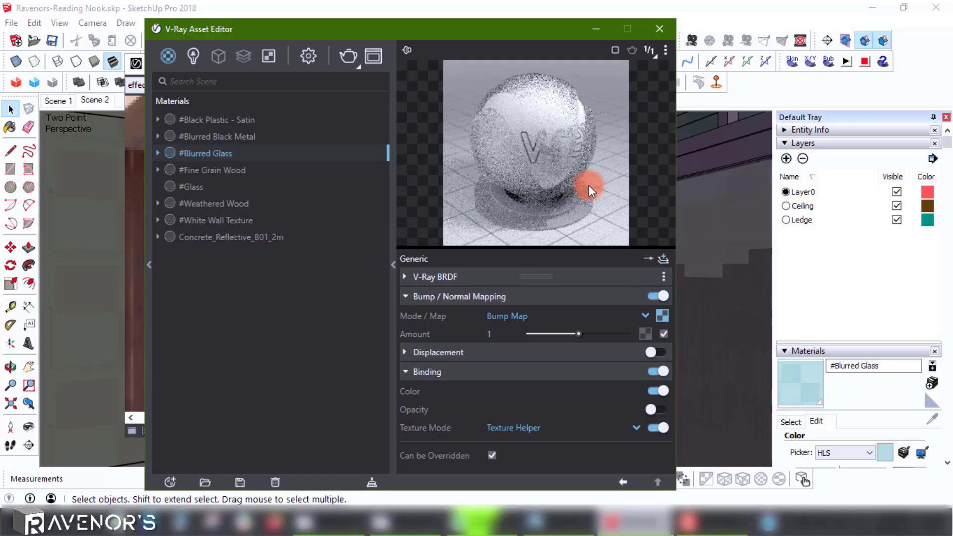
{"action": "right_click", "coordinate": [589, 186]}
{"action": "left_click", "coordinate": [595, 141]}
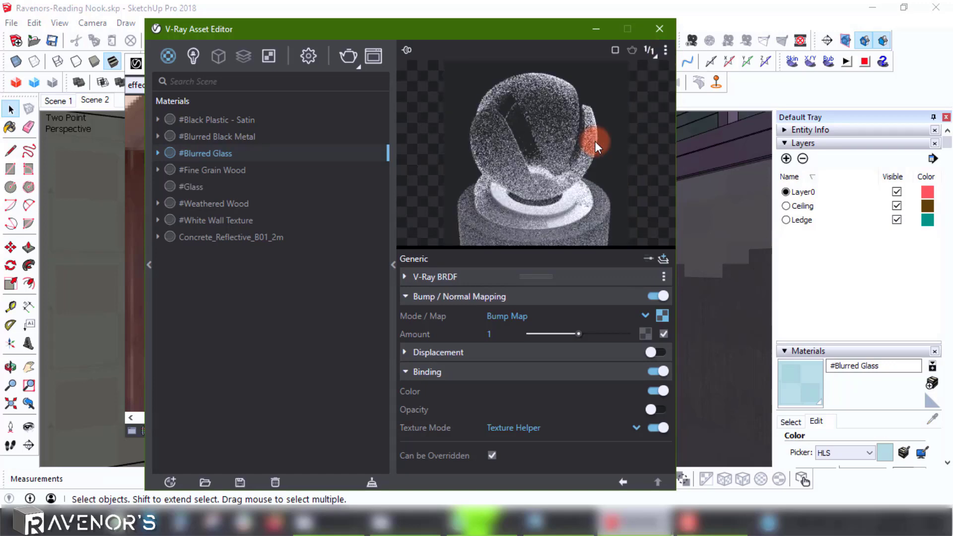
{"action": "left_click", "coordinate": [659, 28]}
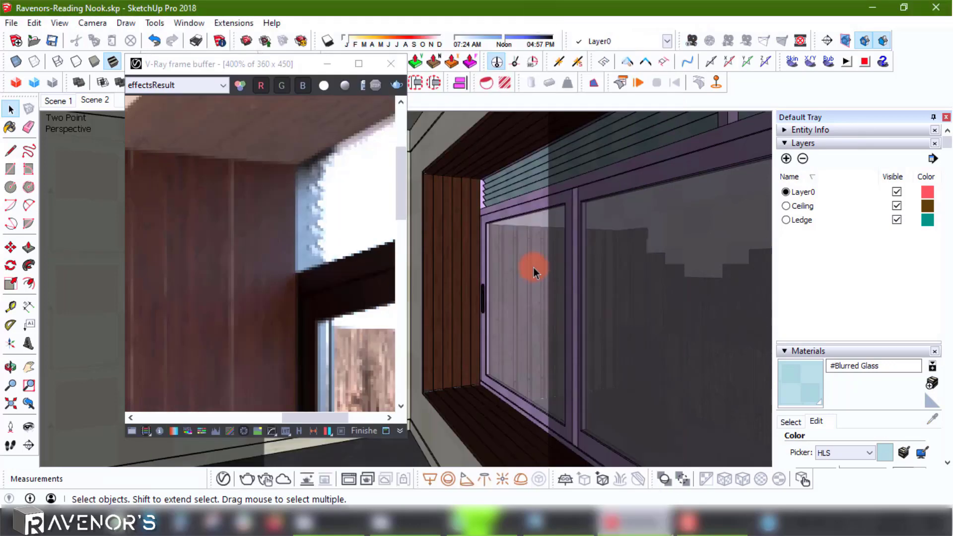
{"action": "double_click", "coordinate": [296, 245]}
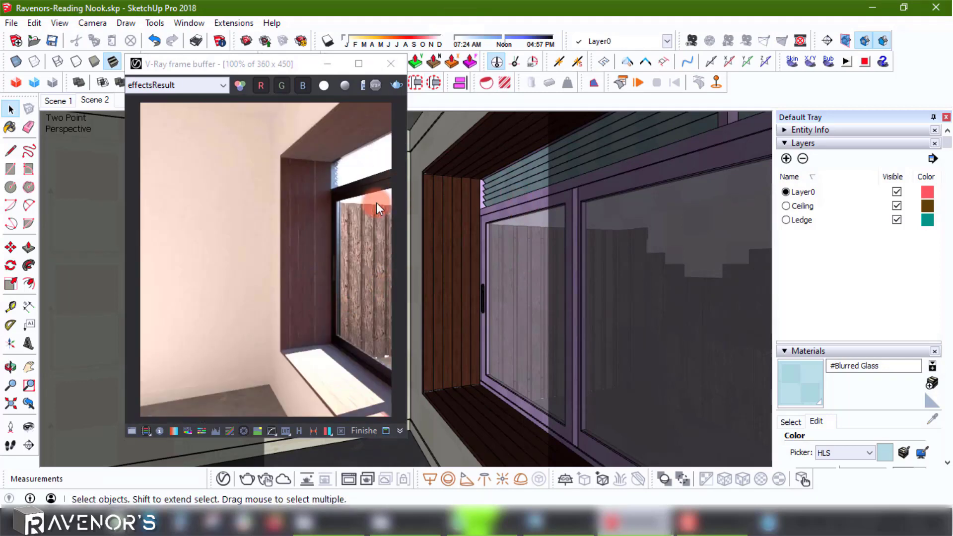
- Hide the render window and update Scene 2 with the current camera view
{"action": "left_click", "coordinate": [329, 63]}
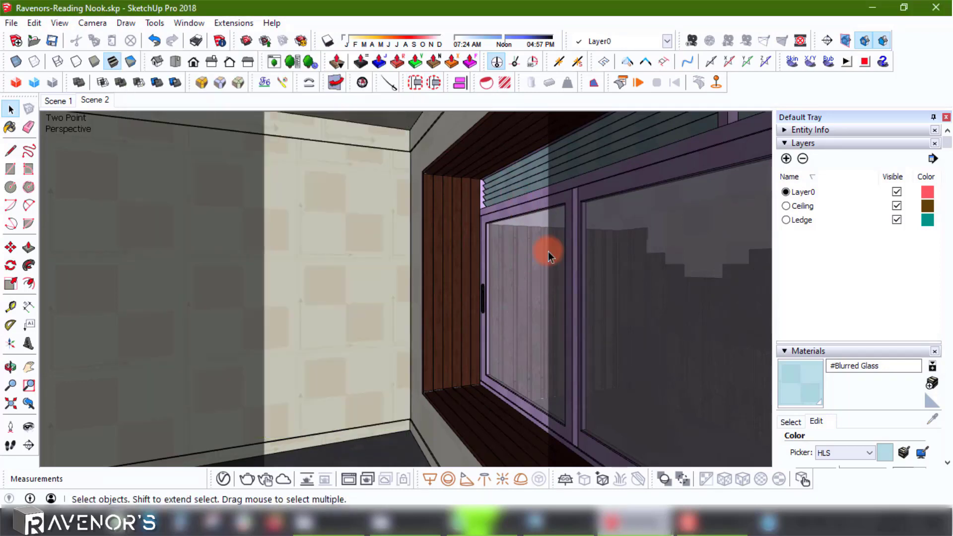
{"action": "right_click", "coordinate": [98, 99]}
{"action": "left_click", "coordinate": [136, 159]}
{"action": "middle_click_drag", "start_coordinate": [564, 300], "coordinate": [149, 124]}
- Import Trees BG.skp from the VRay Files\HDRI\BG folder
{"action": "left_click", "coordinate": [34, 23]}
{"action": "left_click", "coordinate": [60, 220]}
{"action": "left_click", "coordinate": [829, 463]}
{"action": "left_click", "coordinate": [846, 293]}
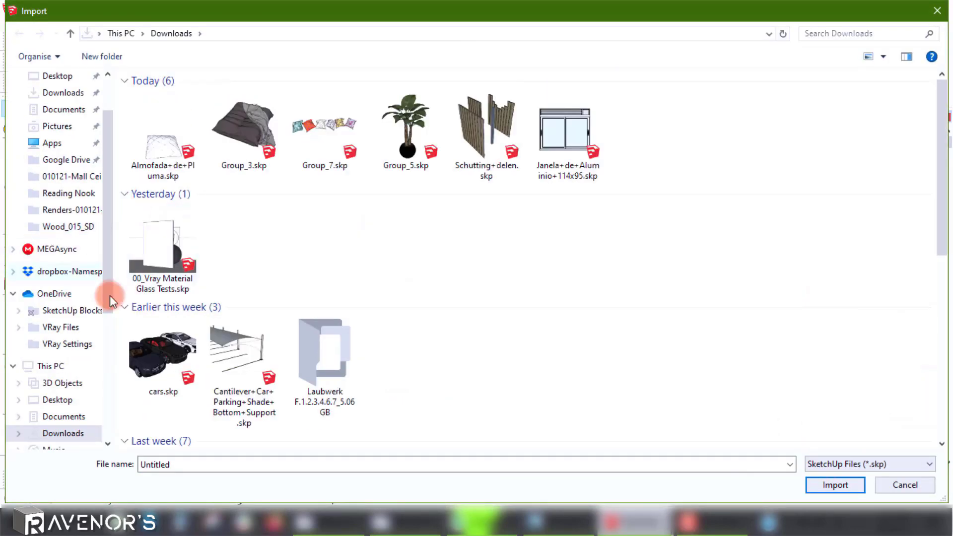
{"action": "left_click", "coordinate": [61, 327]}
{"action": "double_click", "coordinate": [176, 112]}
{"action": "double_click", "coordinate": [165, 141]}
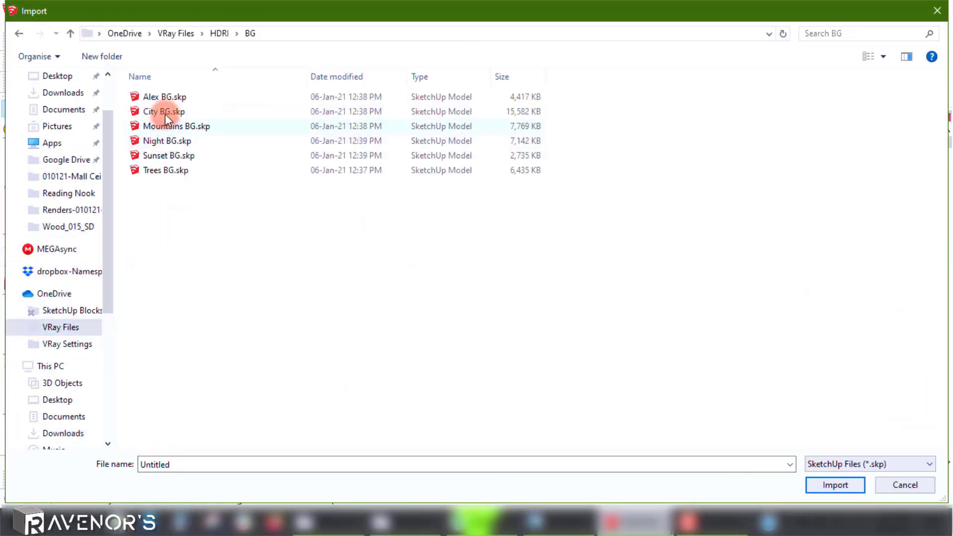
{"action": "left_click", "coordinate": [165, 169]}
{"action": "left_click", "coordinate": [835, 485]}
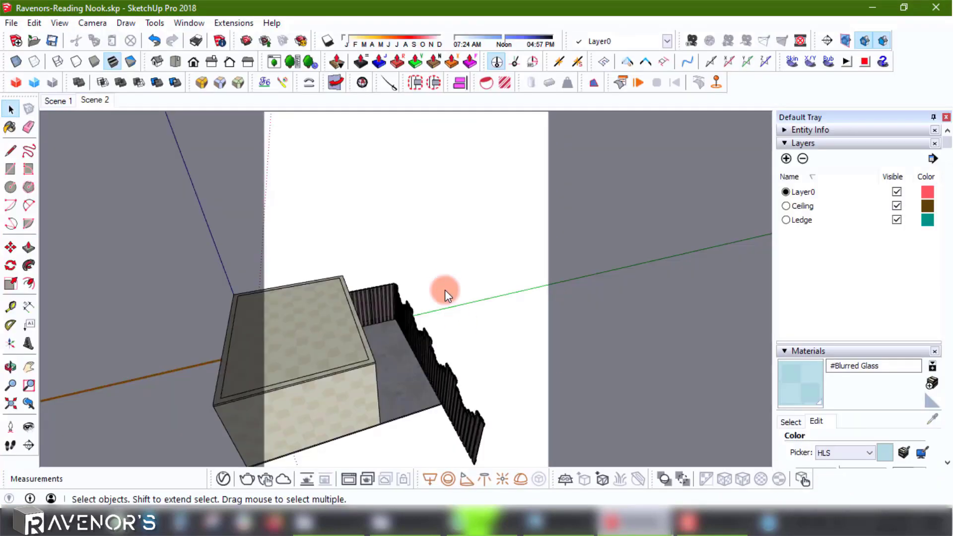
- Place the trees backdrop and move it upward so it shows behind the window
{"action": "left_click", "coordinate": [431, 307]}
{"action": "key", "text": "m"}
{"action": "key", "text": "Page_Down"}
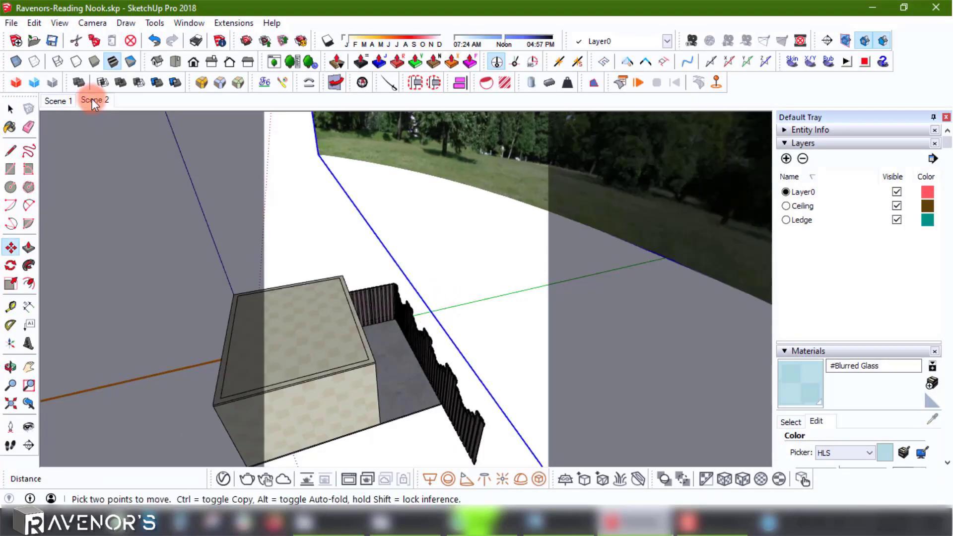
{"action": "left_click", "coordinate": [361, 174]}
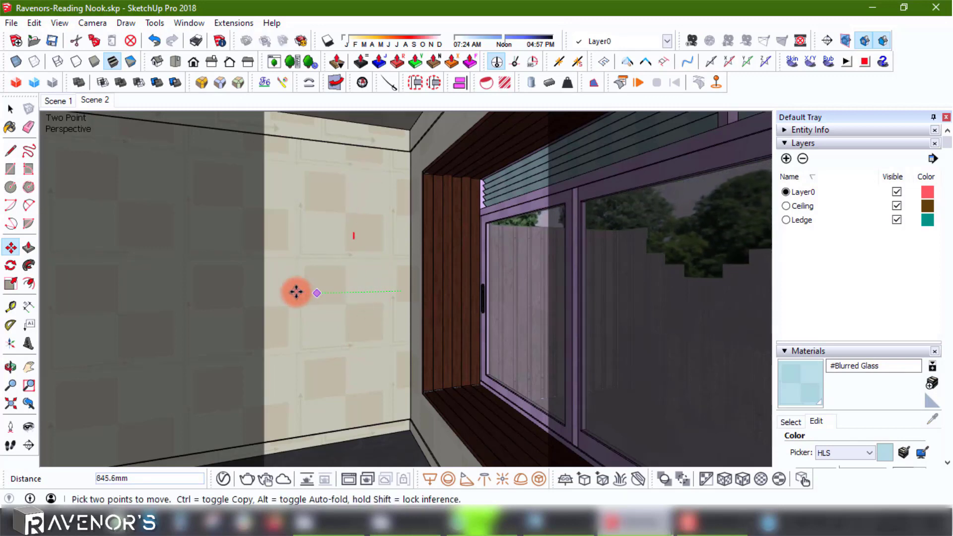
{"action": "left_click", "coordinate": [356, 292]}
{"action": "key", "text": "space"}
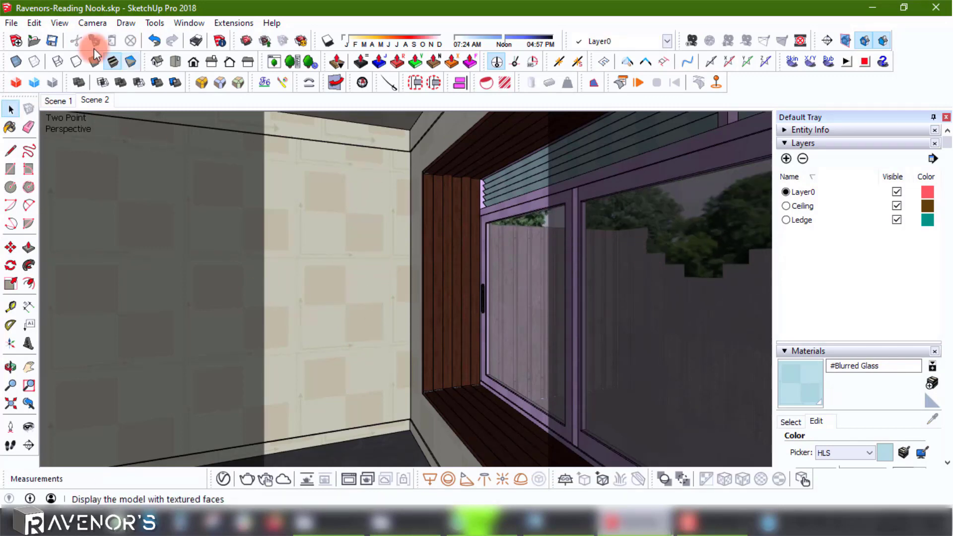
- Point V-Ray render history at the Reading Nook folder with Use Project Path and Auto Save on
{"action": "left_click", "coordinate": [223, 479]}
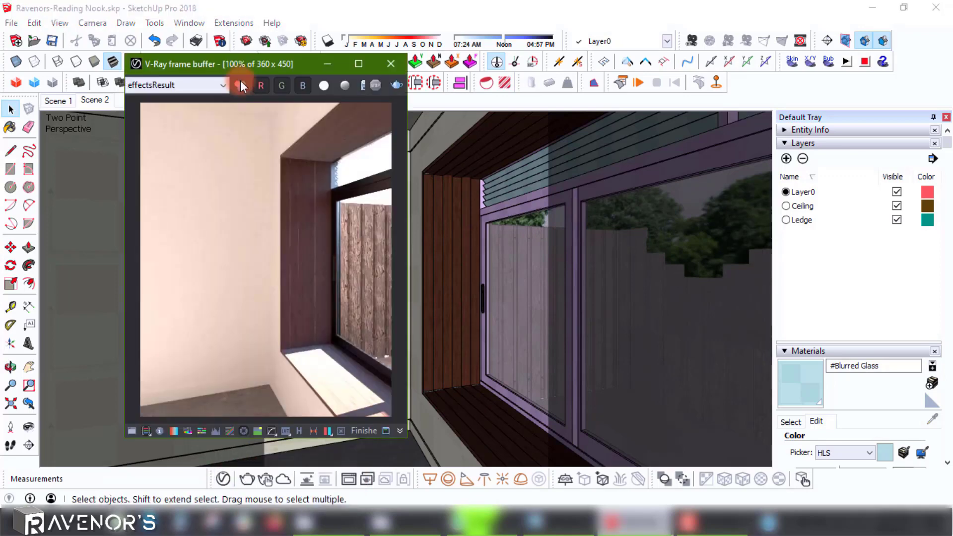
{"action": "left_click", "coordinate": [504, 415]}
{"action": "left_click", "coordinate": [490, 431]}
{"action": "left_click", "coordinate": [139, 88]}
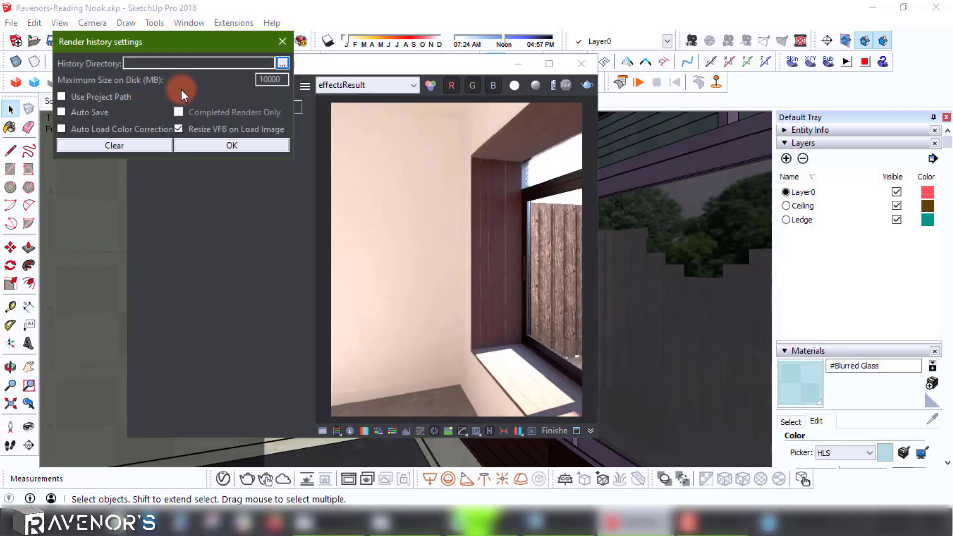
{"action": "left_click", "coordinate": [283, 64]}
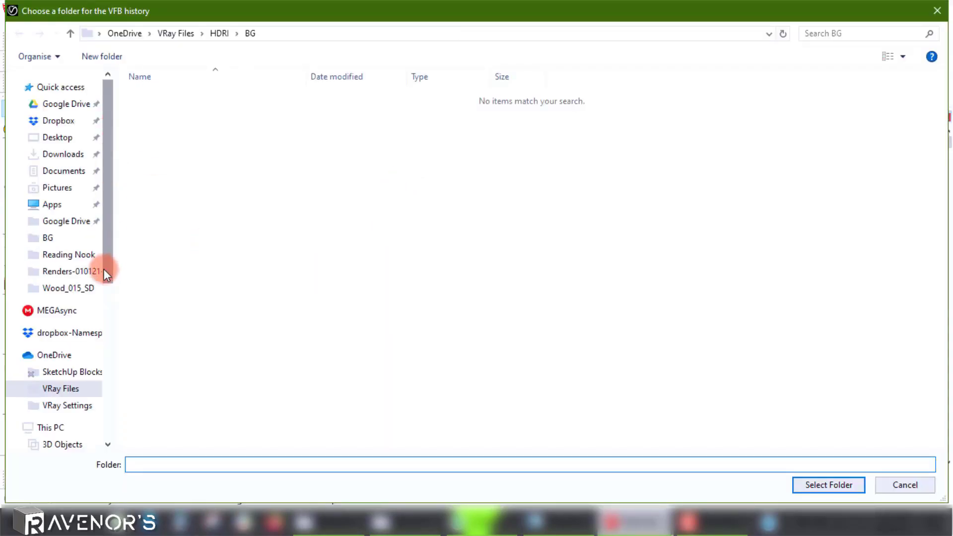
{"action": "left_click", "coordinate": [68, 254]}
{"action": "left_click", "coordinate": [804, 485]}
{"action": "left_click", "coordinate": [61, 97]}
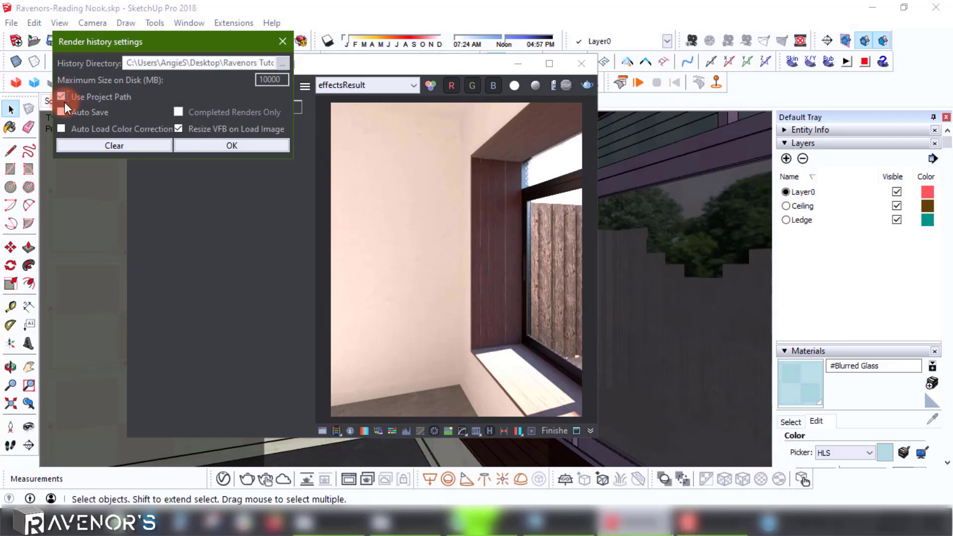
{"action": "left_click", "coordinate": [61, 112]}
{"action": "left_click", "coordinate": [231, 145]}
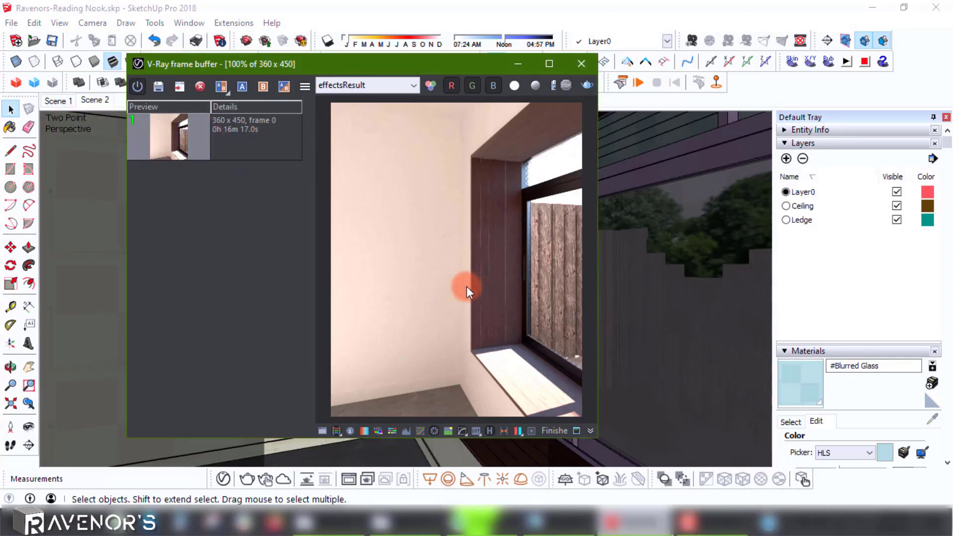
{"action": "left_click", "coordinate": [490, 431]}
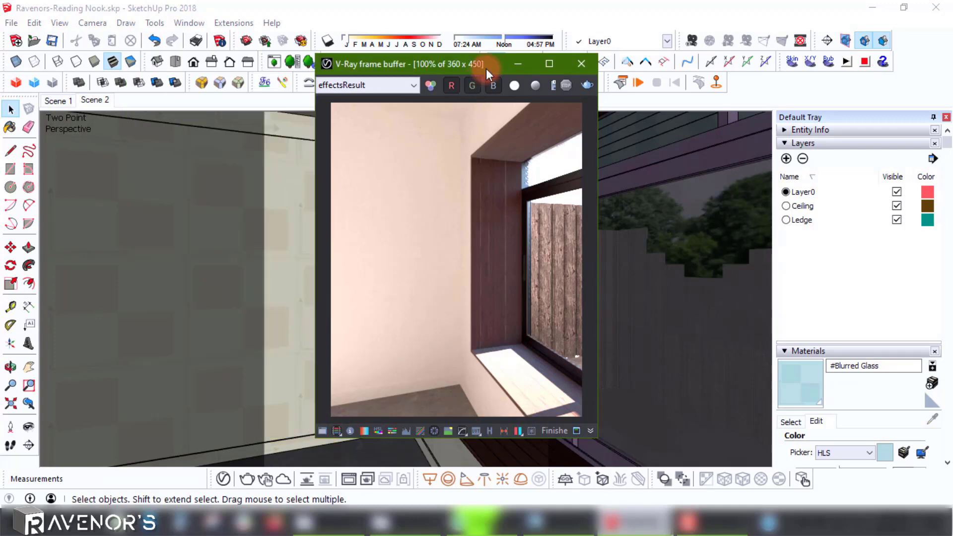
{"action": "left_click_drag", "start_coordinate": [486, 68], "coordinate": [378, 71]}
- Re-render the last view and raise Exposure Highlight Burn to 0.40
{"action": "left_click", "coordinate": [477, 88]}
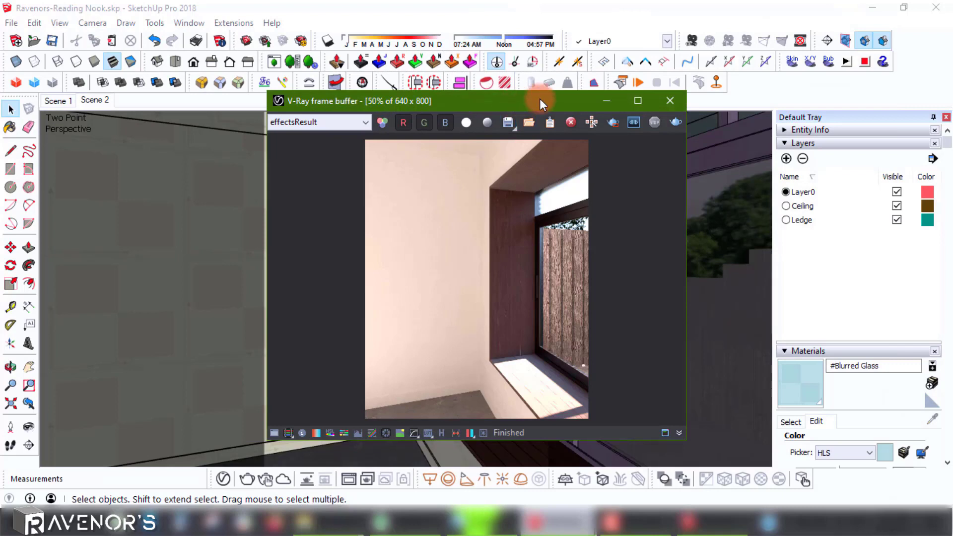
{"action": "left_click_drag", "start_coordinate": [540, 98], "coordinate": [463, 54]}
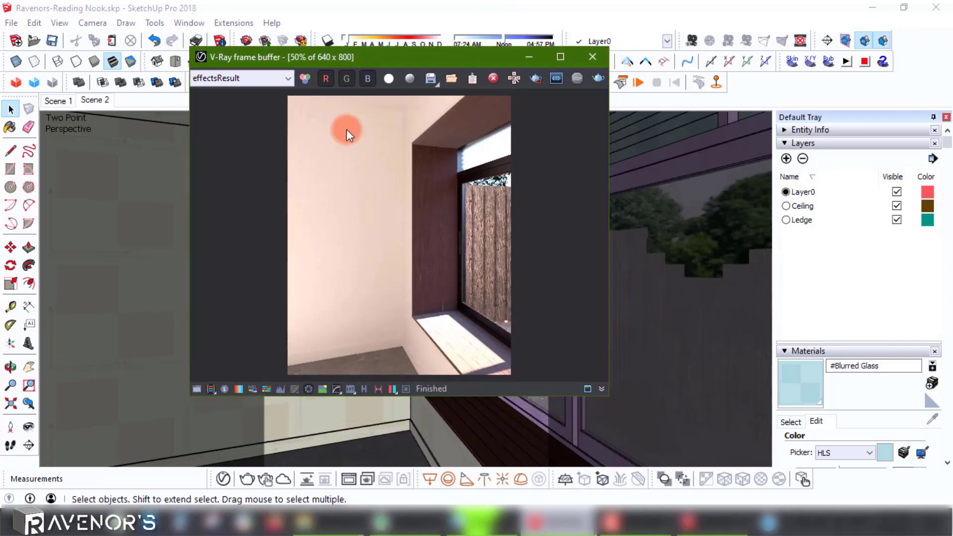
{"action": "left_click", "coordinate": [196, 390]}
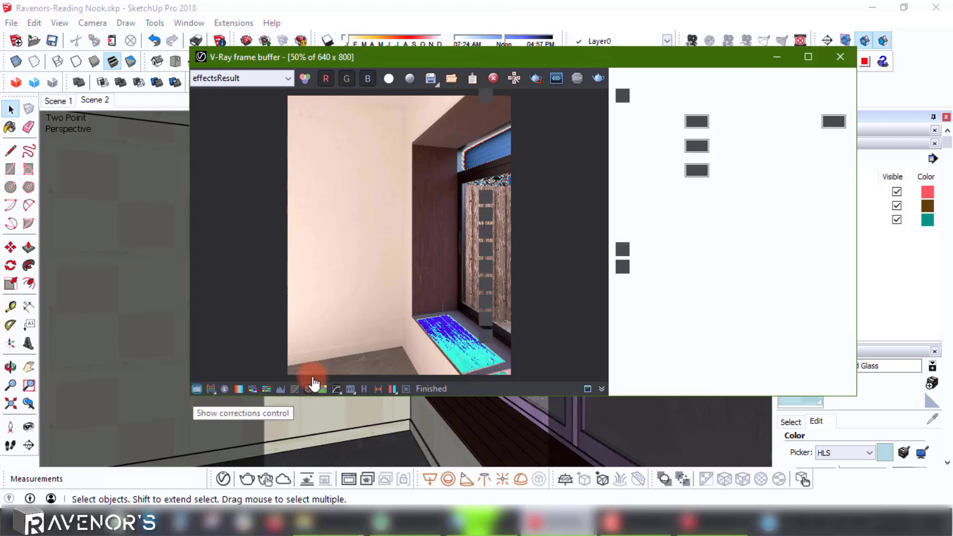
{"action": "mouse_move", "coordinate": [701, 134]}
{"action": "left_mouse_down"}
{"action": "mouse_move", "coordinate": [753, 158]}
{"action": "mouse_move", "coordinate": [701, 158]}
{"action": "left_mouse_up"}
{"action": "left_click", "coordinate": [196, 389]}
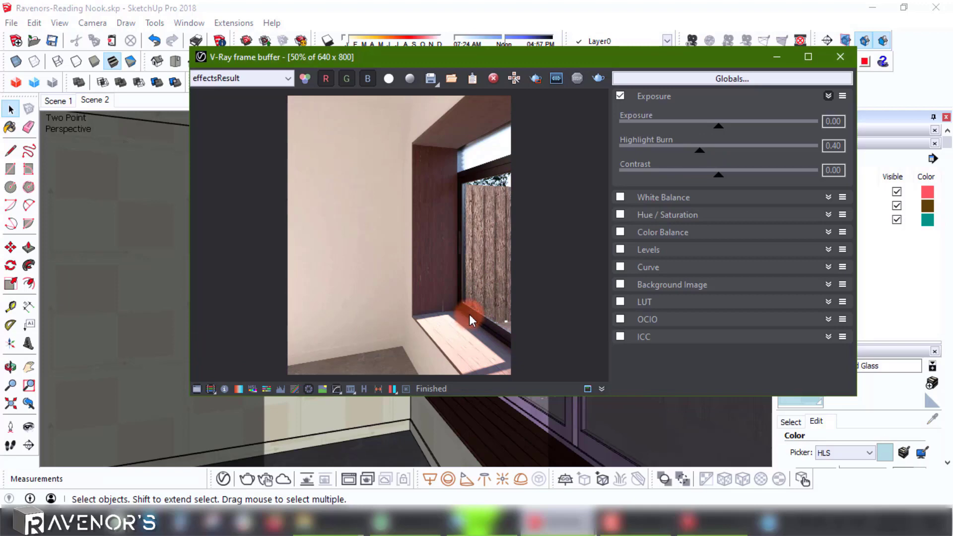
- Hide the color corrections panel and bring the SketchUp model viewport back
{"action": "left_click", "coordinate": [706, 97]}
{"action": "left_click_drag", "start_coordinate": [466, 54], "coordinate": [577, 57]}
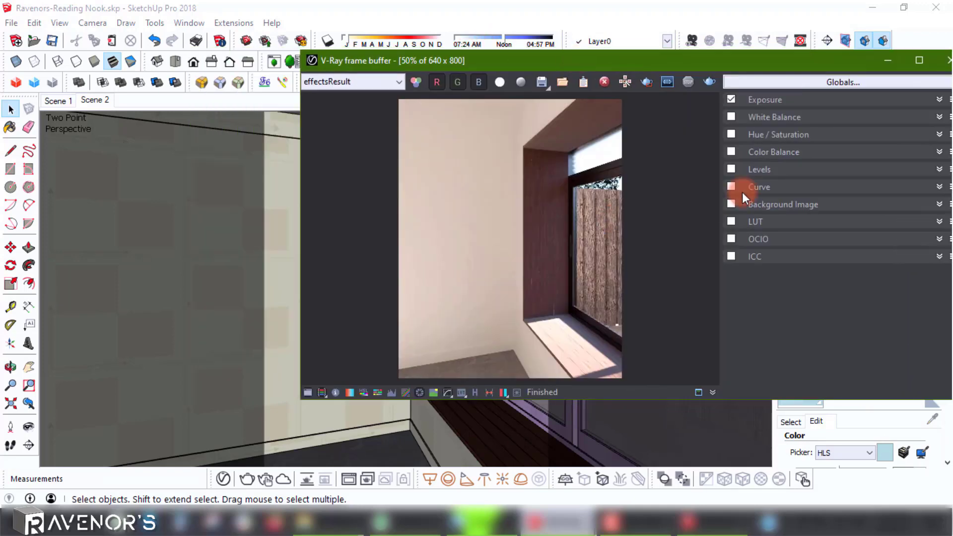
{"action": "left_click", "coordinate": [308, 392]}
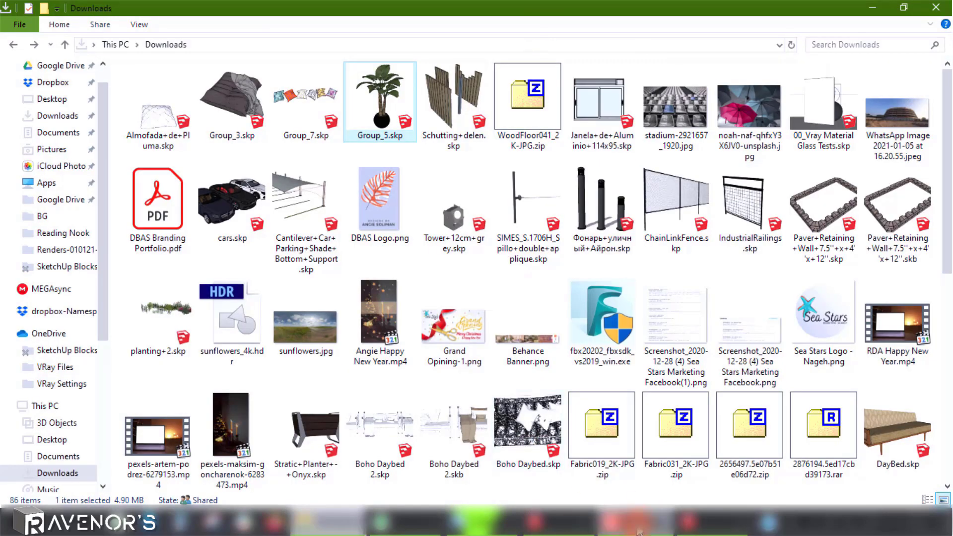
{"action": "left_click", "coordinate": [563, 527]}
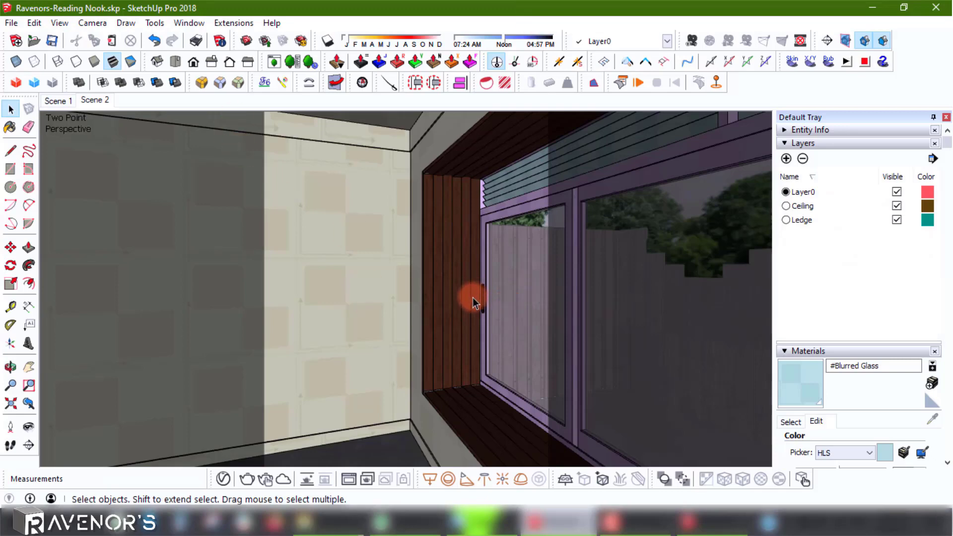
- Switch to Two-Point Perspective and update Scene 2 with the adjusted view
{"action": "mouse_move", "coordinate": [473, 326]}
{"action": "middle_mouse_down"}
{"action": "mouse_move", "coordinate": [419, 321]}
{"action": "mouse_move", "coordinate": [455, 328]}
{"action": "middle_mouse_up"}
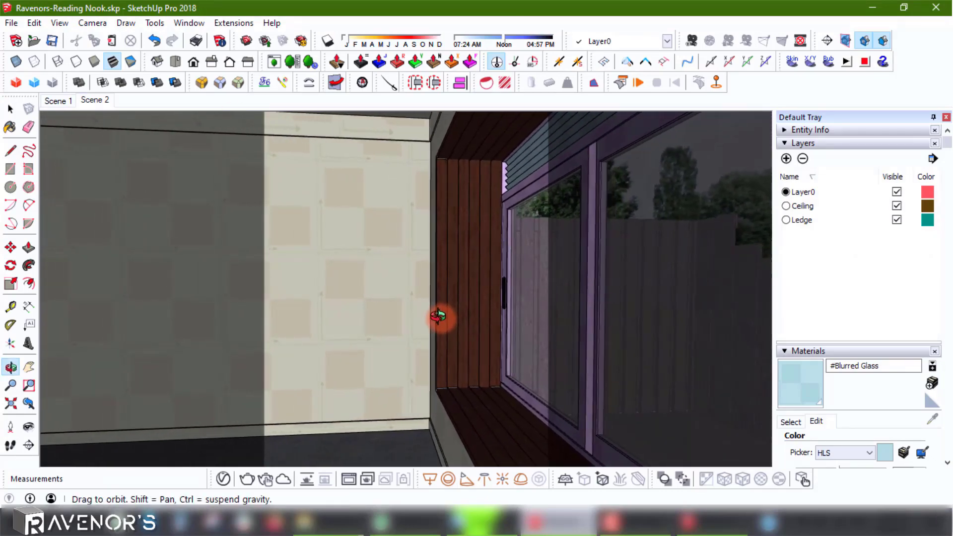
{"action": "left_click_drag", "start_coordinate": [438, 316], "coordinate": [435, 309]}
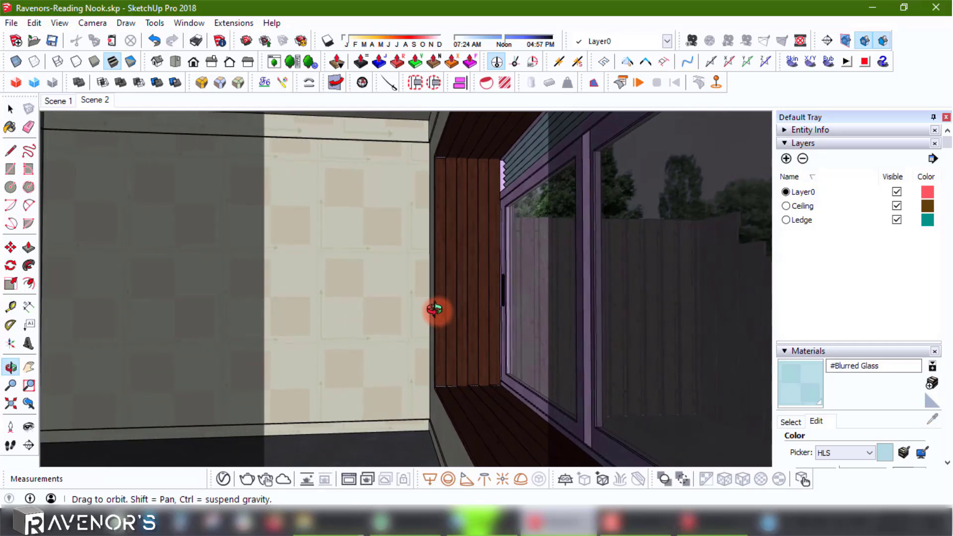
{"action": "left_click", "coordinate": [92, 22]}
{"action": "left_click", "coordinate": [132, 122]}
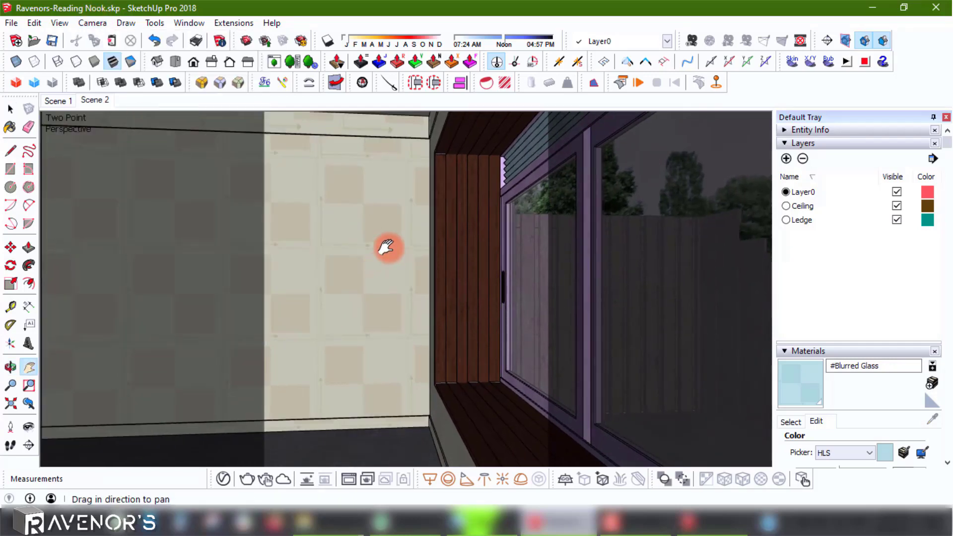
{"action": "left_click_drag", "start_coordinate": [389, 248], "coordinate": [385, 251]}
{"action": "right_click", "coordinate": [102, 100]}
{"action": "left_click", "coordinate": [146, 160]}
{"action": "left_click", "coordinate": [11, 109]}
- Scale the fence to 0.8 of its height, then return to Scene 2
{"action": "middle_click_drag", "start_coordinate": [464, 232], "coordinate": [415, 244]}
{"action": "left_click", "coordinate": [579, 221]}
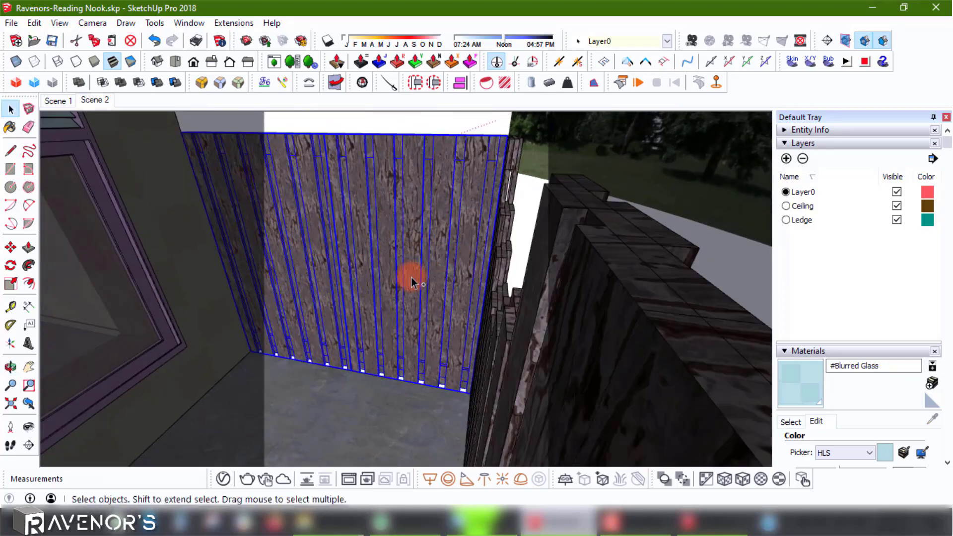
{"action": "middle_click_drag", "start_coordinate": [412, 282], "coordinate": [476, 305]}
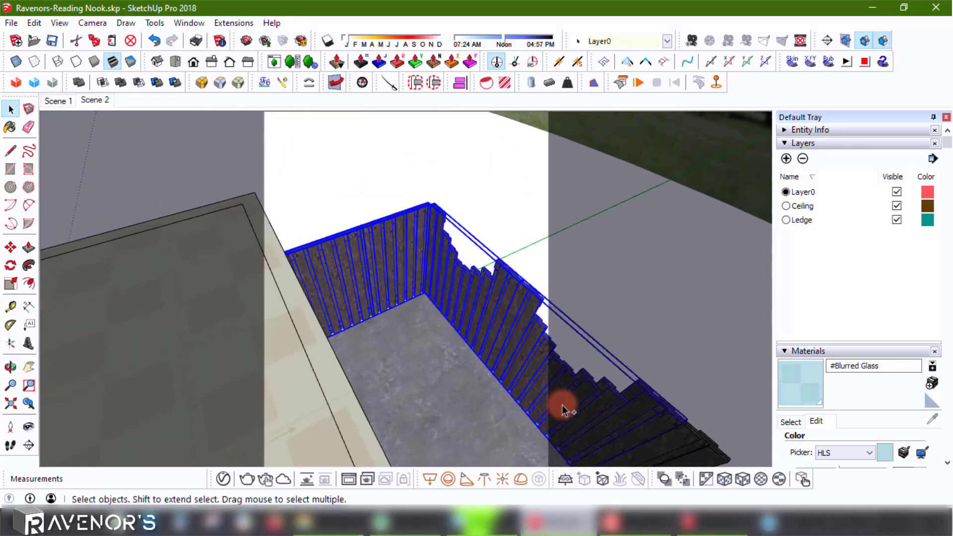
{"action": "middle_click_drag", "start_coordinate": [610, 434], "coordinate": [377, 318]}
{"action": "left_click", "coordinate": [10, 284]}
{"action": "middle_click_drag", "start_coordinate": [452, 385], "coordinate": [362, 249]}
{"action": "left_click_drag", "start_coordinate": [351, 202], "coordinate": [337, 211]}
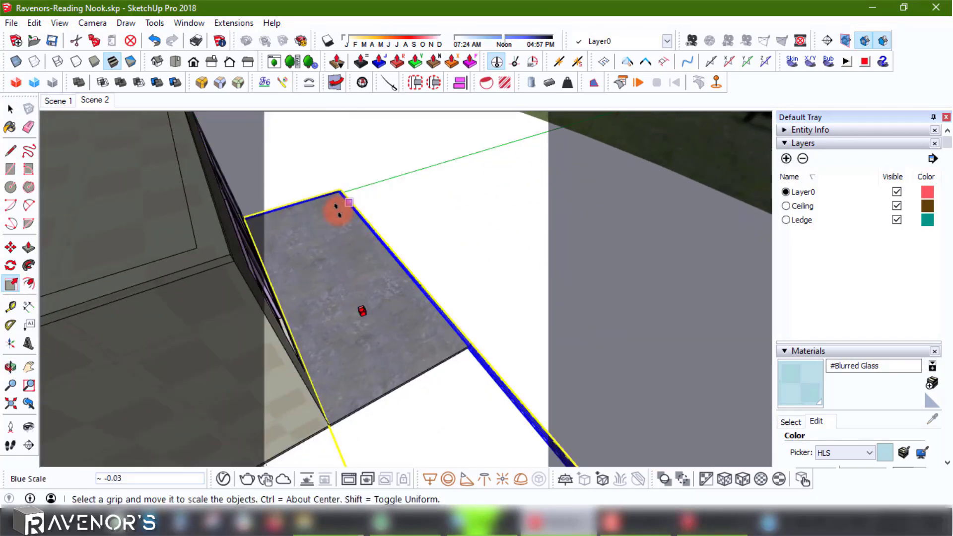
{"action": "key", "text": "Return"}
{"action": "left_click", "coordinate": [92, 99]}
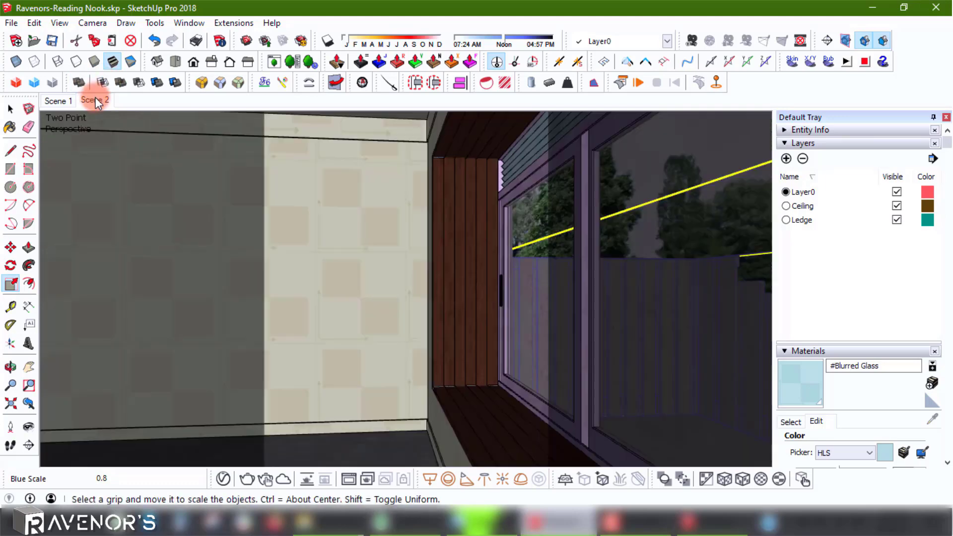
- Deselect the fence, go back to Scene 2 and save the model
{"action": "left_click", "coordinate": [10, 109]}
{"action": "left_click", "coordinate": [227, 215]}
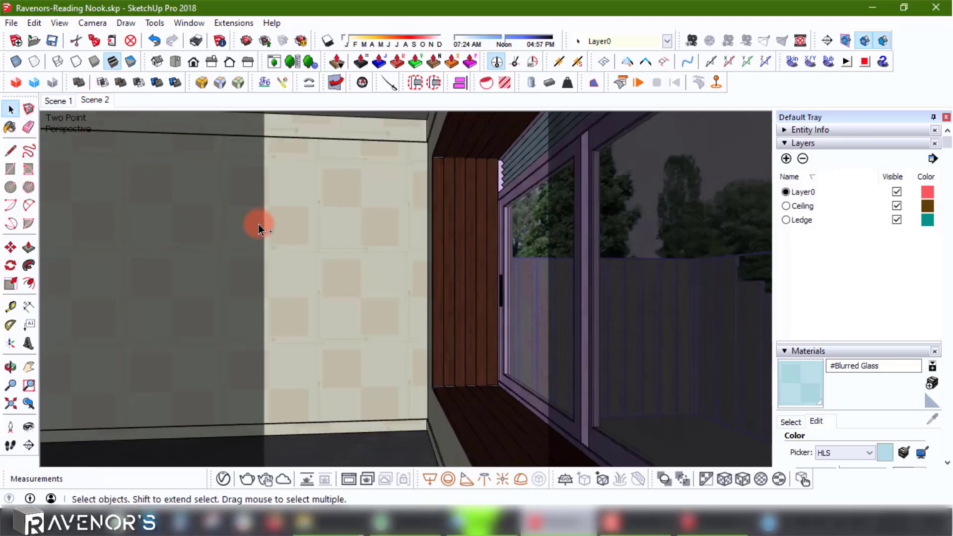
{"action": "left_click", "coordinate": [96, 100]}
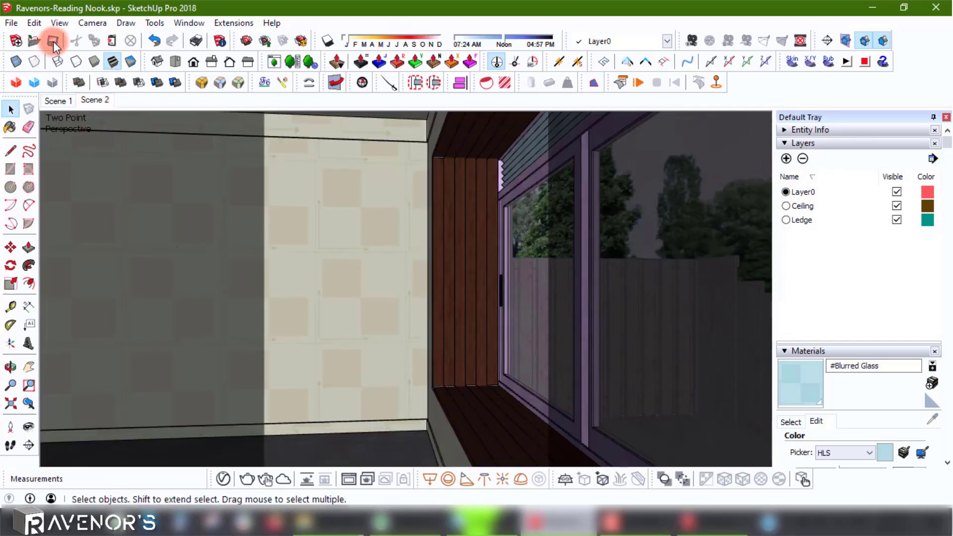
{"action": "left_click", "coordinate": [467, 361]}
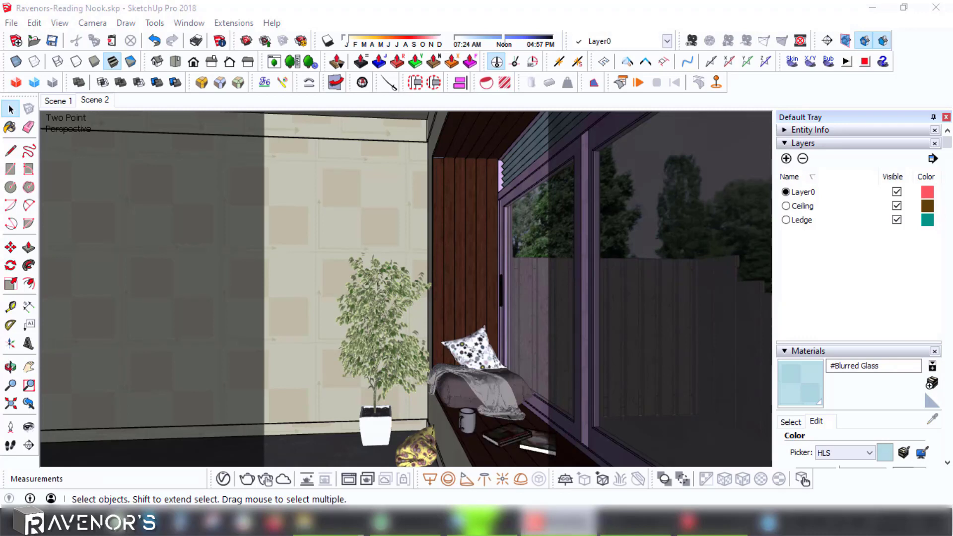
{"action": "left_click", "coordinate": [549, 27]}
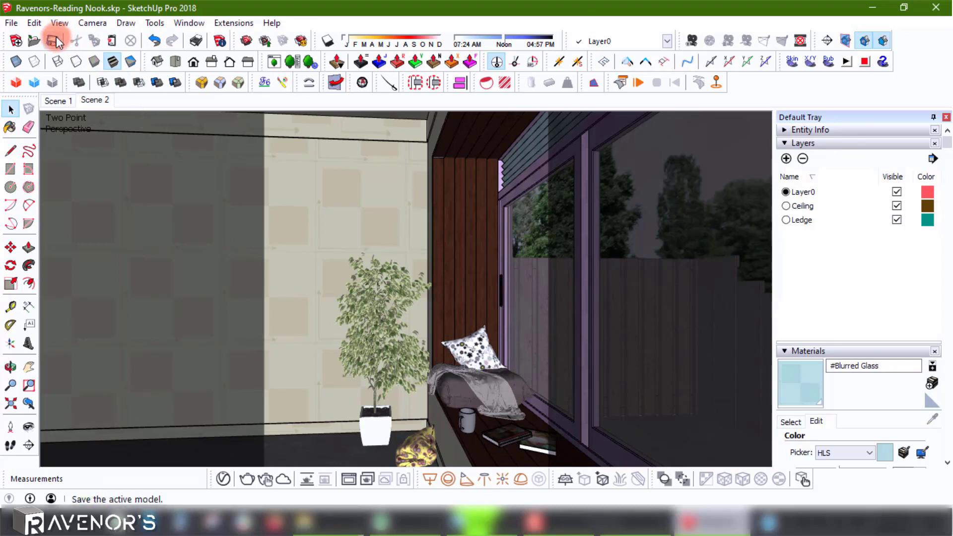
- Hide the Ceiling layer and update Scene 2 to a slightly turned angle
{"action": "left_click", "coordinate": [897, 206]}
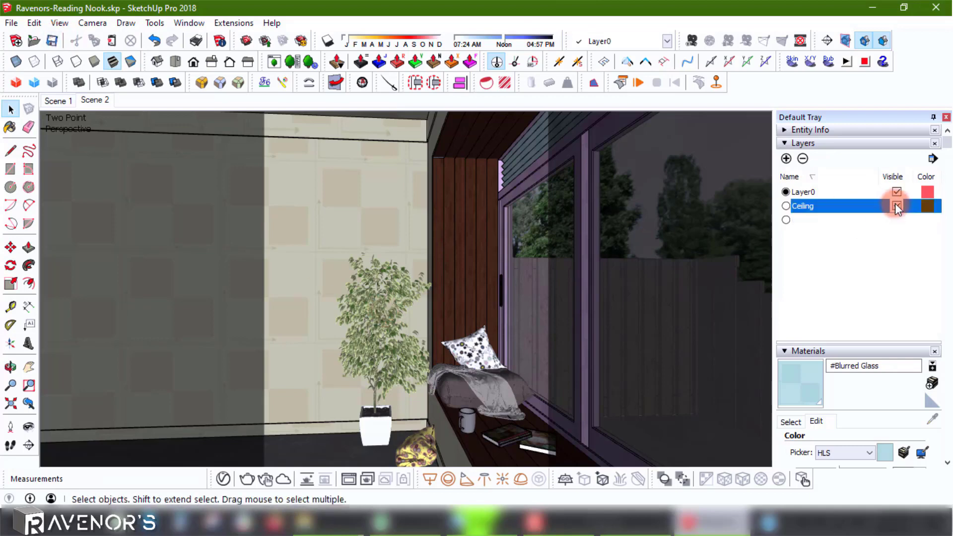
{"action": "middle_click_drag", "start_coordinate": [417, 228], "coordinate": [463, 290]}
{"action": "left_click", "coordinate": [94, 100]}
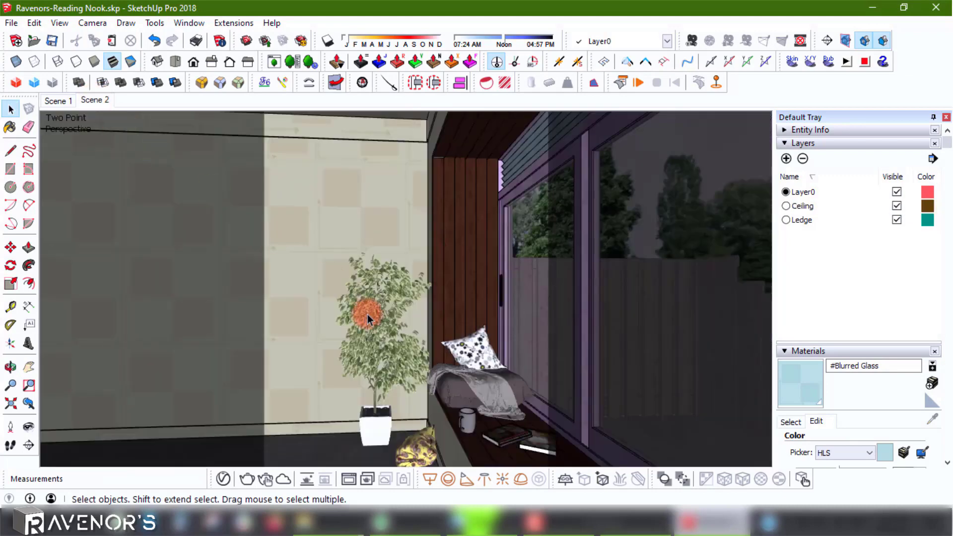
{"action": "middle_click_drag", "start_coordinate": [424, 322], "coordinate": [349, 310]}
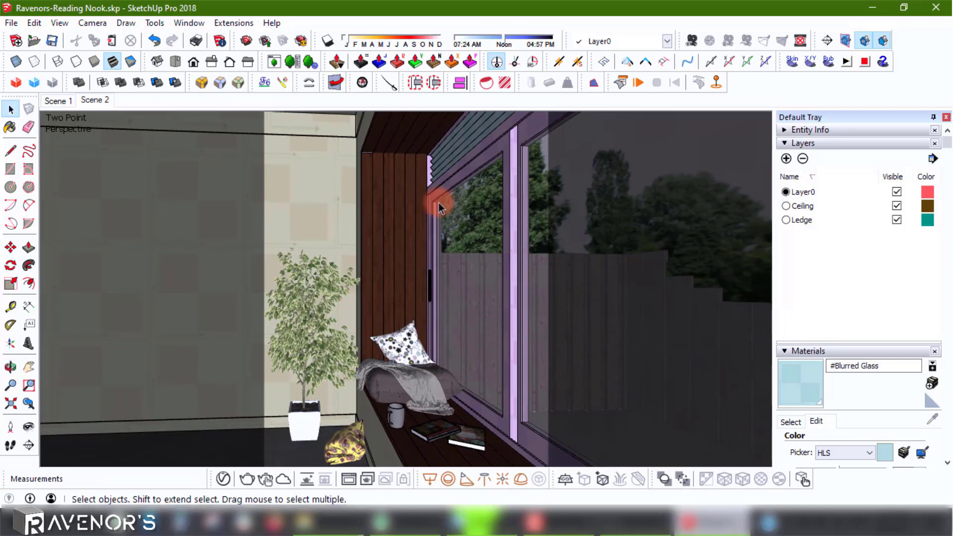
{"action": "right_click", "coordinate": [102, 100]}
{"action": "left_click", "coordinate": [144, 160]}
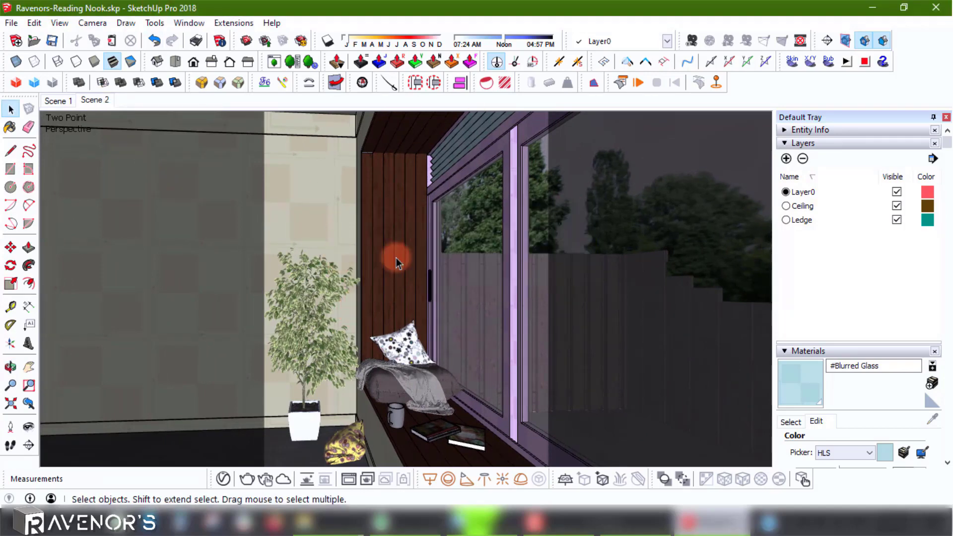
- Collapse the Materials, Shadows and Scenes tray panels, keeping Layers open
{"action": "left_click", "coordinate": [803, 143]}
{"action": "left_click", "coordinate": [807, 157]}
{"action": "left_click", "coordinate": [801, 196]}
{"action": "left_click", "coordinate": [797, 209]}
{"action": "left_click", "coordinate": [804, 143]}
- Move the mug and books further along the ledge
{"action": "left_click", "coordinate": [442, 436]}
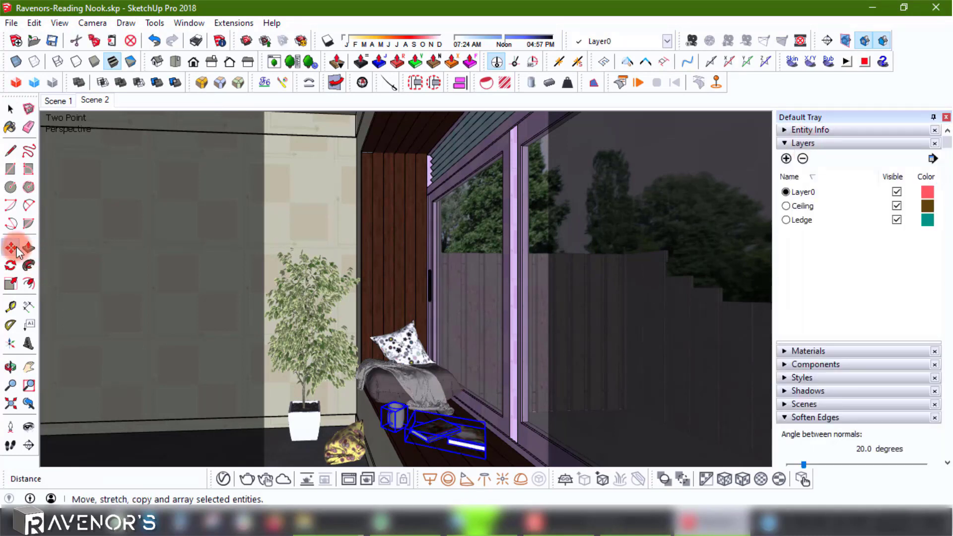
{"action": "left_click", "coordinate": [10, 247]}
{"action": "left_click", "coordinate": [397, 447]}
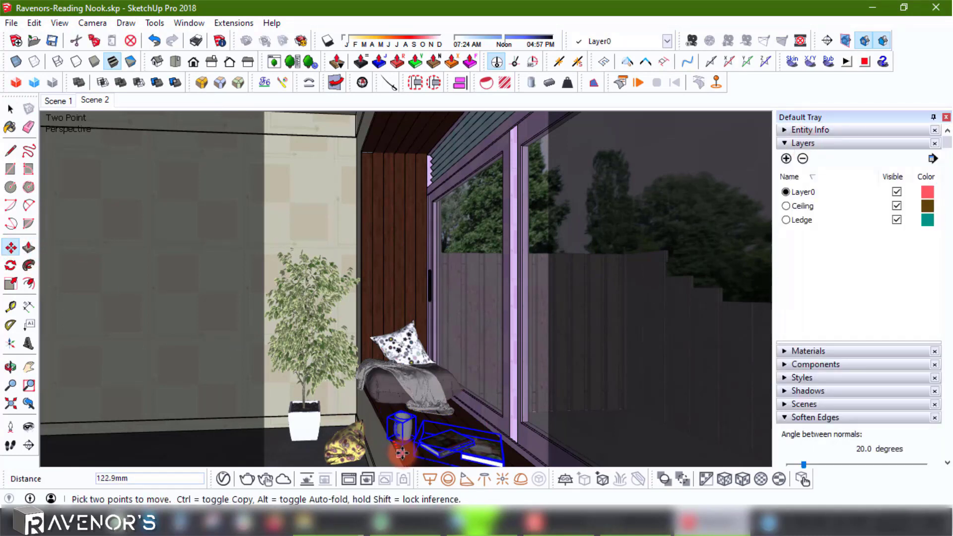
{"action": "left_click", "coordinate": [403, 452]}
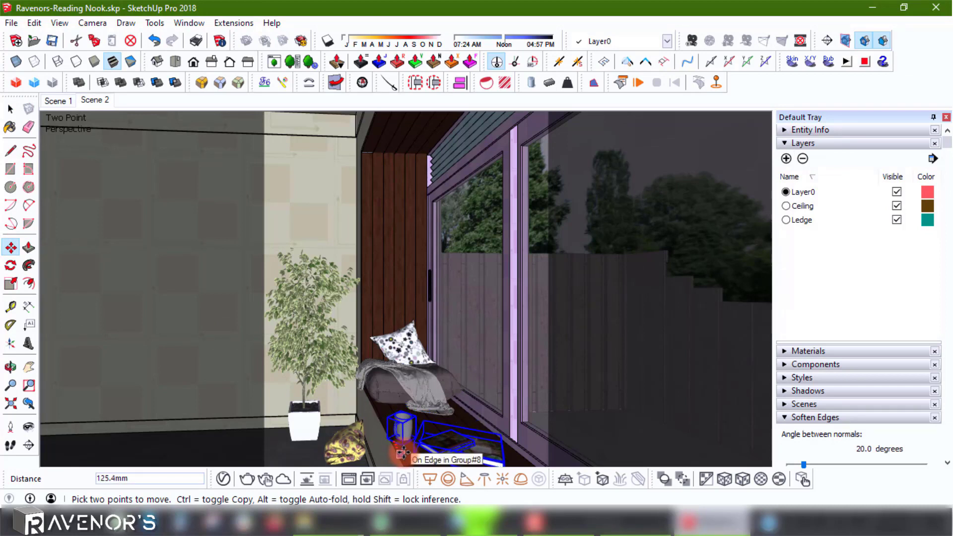
{"action": "left_click", "coordinate": [402, 450]}
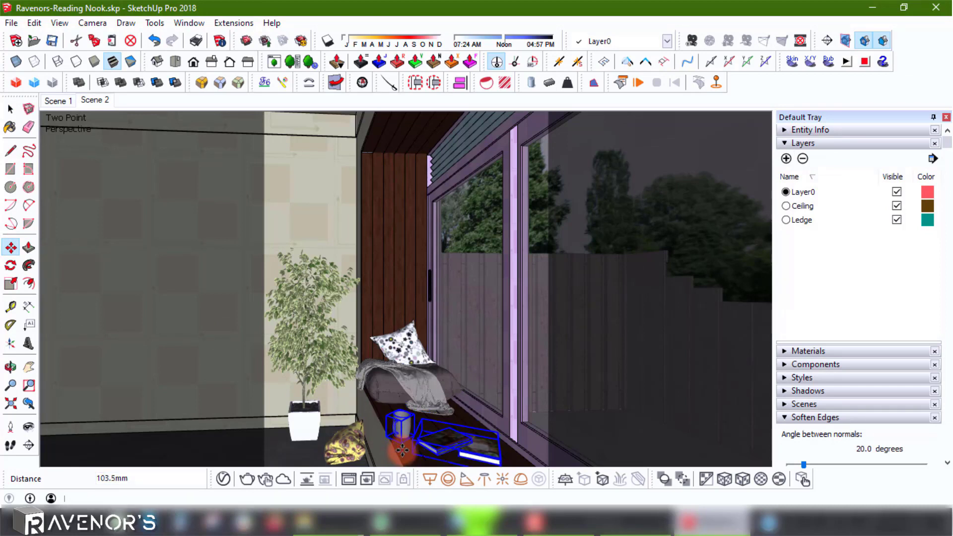
{"action": "left_click", "coordinate": [10, 108]}
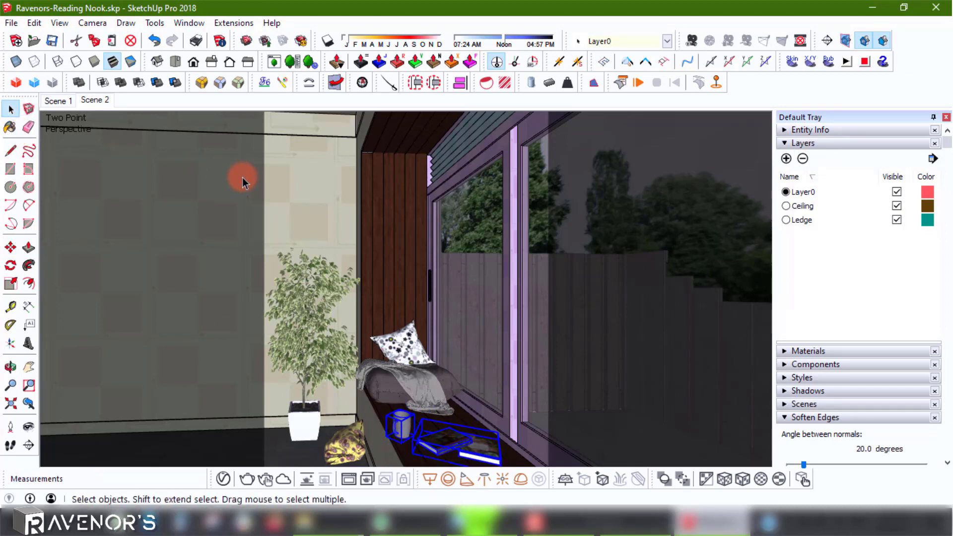
{"action": "left_click", "coordinate": [243, 177]}
- Shift the patterned cushion slightly down and to the right
{"action": "left_click", "coordinate": [351, 449]}
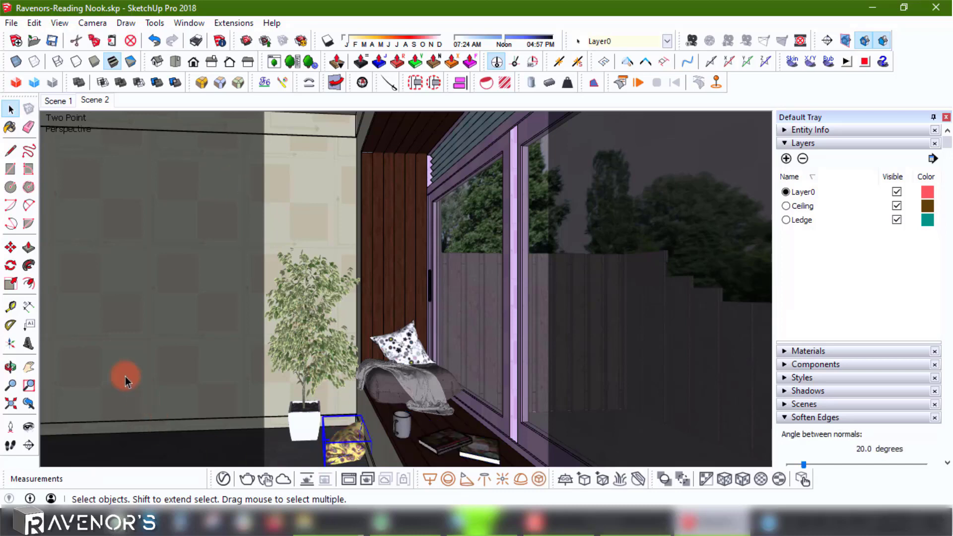
{"action": "key", "text": "m"}
{"action": "left_click_drag", "start_coordinate": [276, 441], "coordinate": [273, 452]}
{"action": "left_click", "coordinate": [10, 108]}
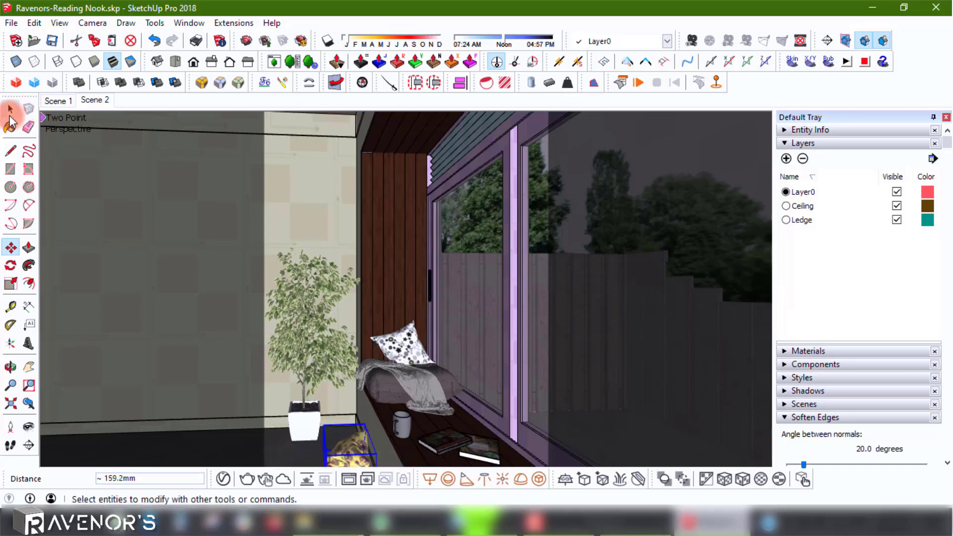
{"action": "left_click", "coordinate": [273, 212]}
- Flip the potted plant along its green axis and nudge it to the right
{"action": "left_click", "coordinate": [349, 413]}
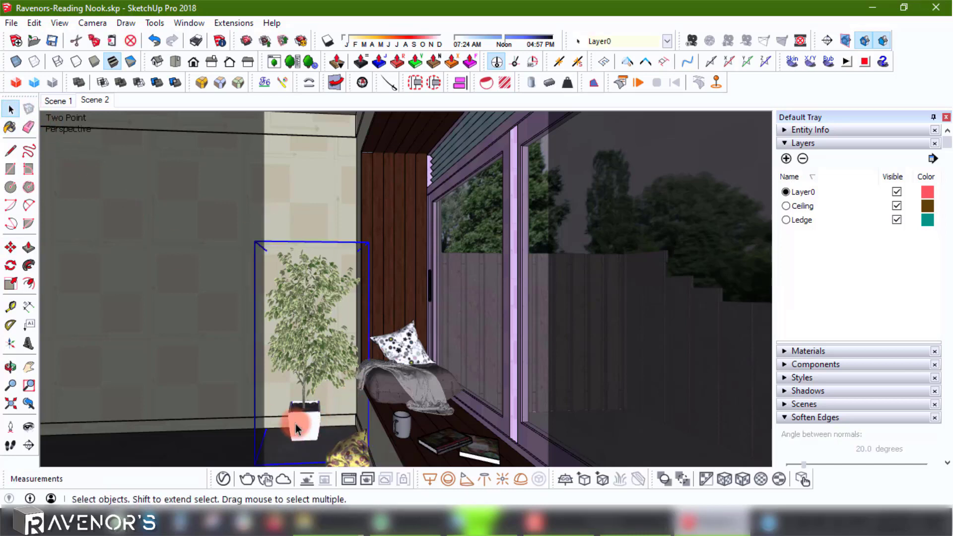
{"action": "key", "text": "m"}
{"action": "left_click", "coordinate": [82, 164]}
{"action": "key", "text": "space"}
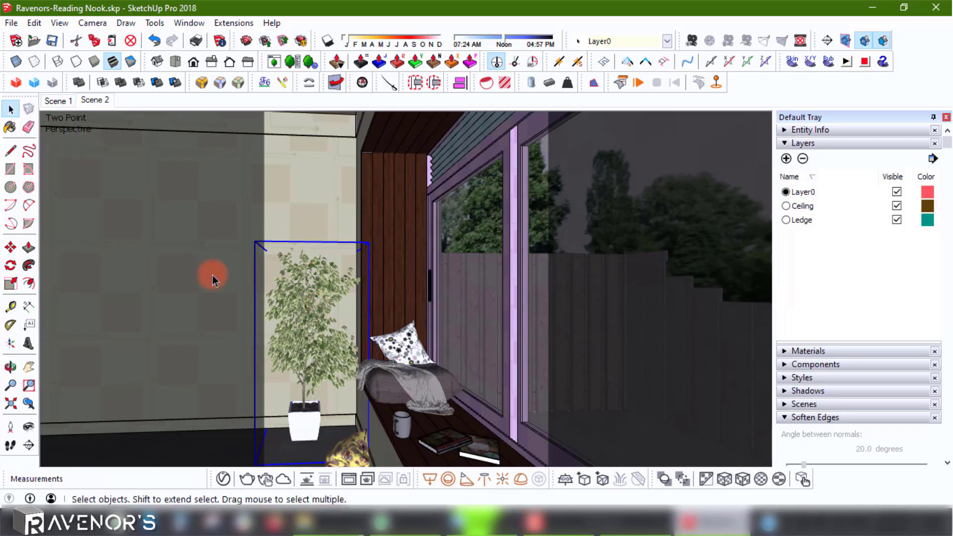
{"action": "right_click", "coordinate": [308, 330]}
{"action": "mouse_move", "coordinate": [477, 325]}
{"action": "left_click", "coordinate": [544, 340]}
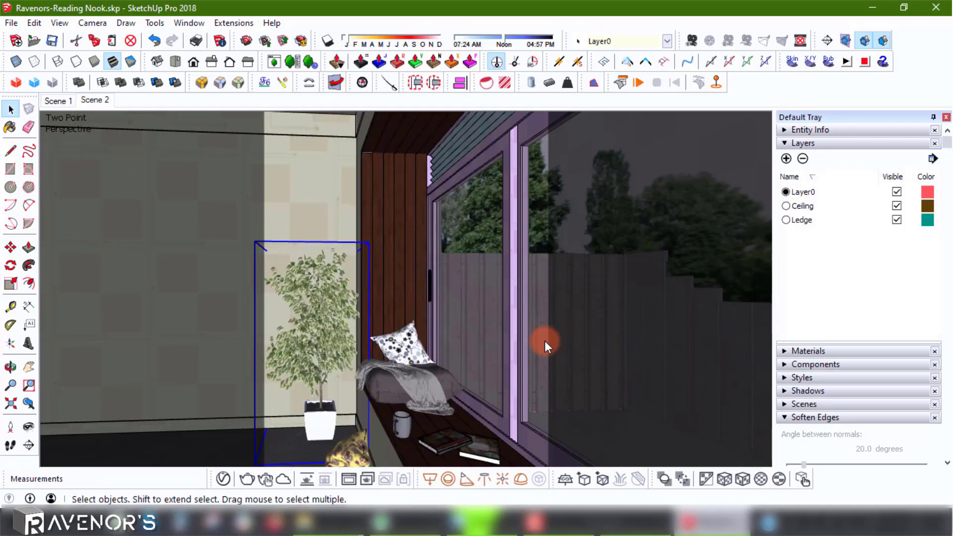
{"action": "left_click", "coordinate": [10, 246]}
{"action": "left_click_drag", "start_coordinate": [290, 453], "coordinate": [295, 452]}
- Deselect the plant and save the model
{"action": "left_click", "coordinate": [10, 109]}
{"action": "left_click", "coordinate": [228, 334]}
{"action": "left_click", "coordinate": [55, 39]}
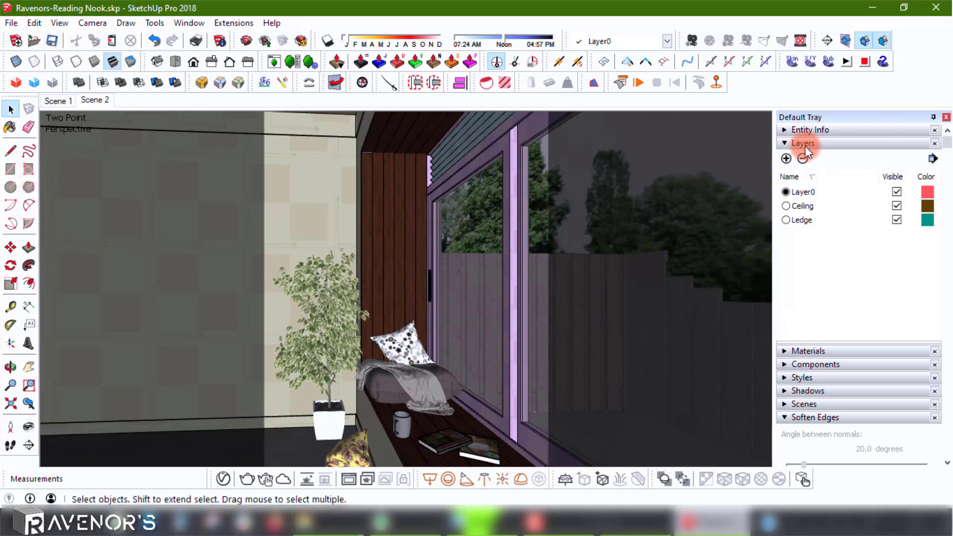
- Sample the #Glass material from the window and open the V-Ray render settings
{"action": "left_click", "coordinate": [803, 143]}
{"action": "left_click", "coordinate": [808, 157]}
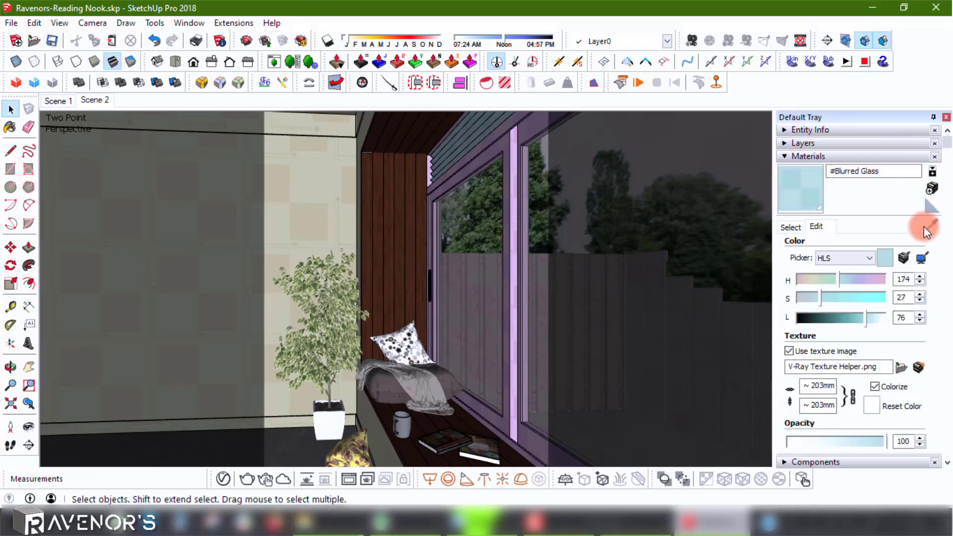
{"action": "left_click", "coordinate": [792, 226]}
{"action": "left_click", "coordinate": [934, 226]}
{"action": "left_click", "coordinate": [473, 213]}
{"action": "left_click", "coordinate": [223, 479]}
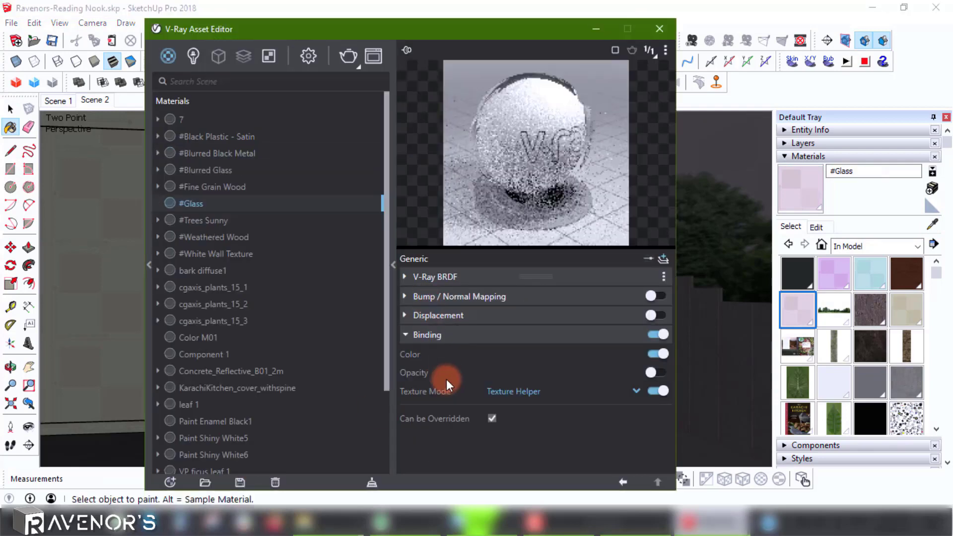
{"action": "left_click", "coordinate": [309, 56]}
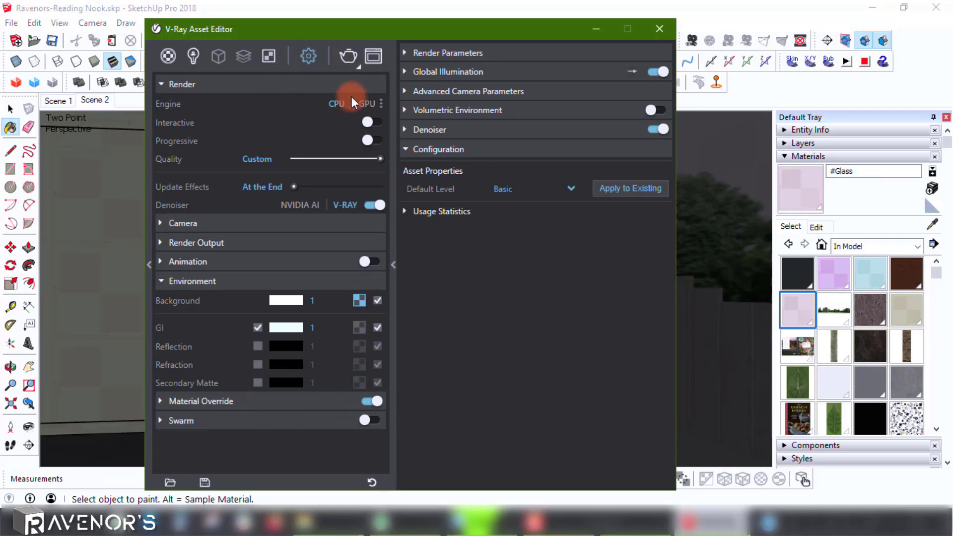
- Compare the first and second history renders as A and B with the split line
{"action": "left_click", "coordinate": [373, 57]}
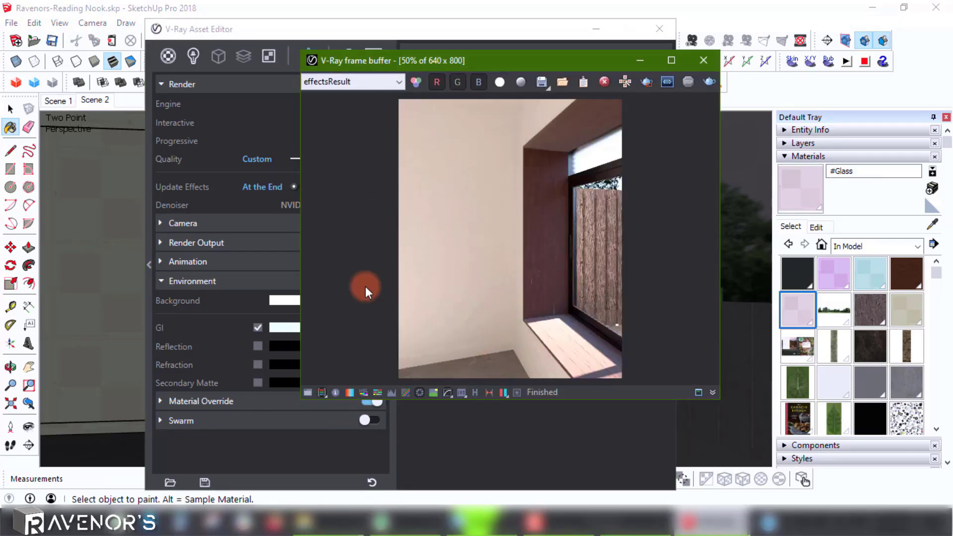
{"action": "left_click", "coordinate": [475, 390]}
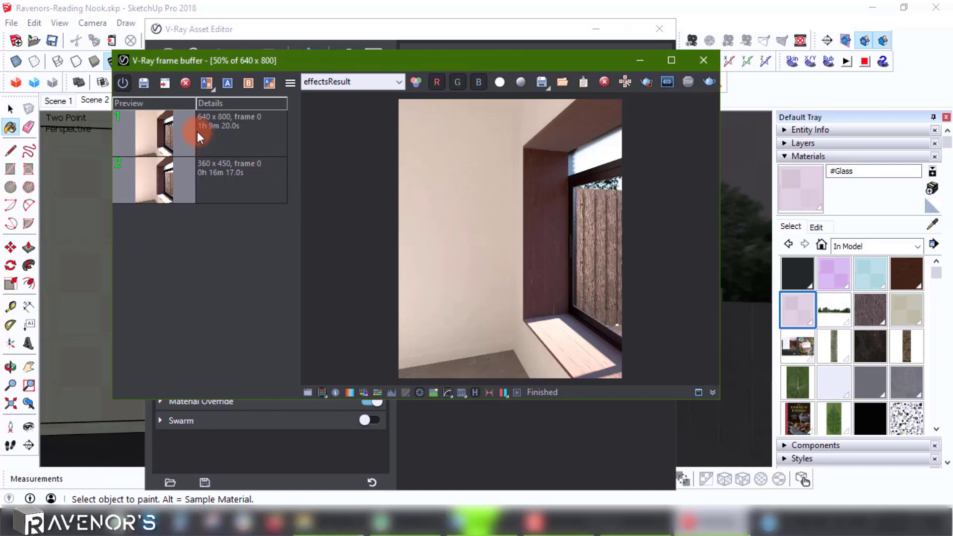
{"action": "left_click", "coordinate": [218, 127]}
{"action": "left_click", "coordinate": [227, 83]}
{"action": "left_click", "coordinate": [218, 186]}
{"action": "left_click", "coordinate": [248, 83]}
{"action": "left_click_drag", "start_coordinate": [513, 289], "coordinate": [663, 309]}
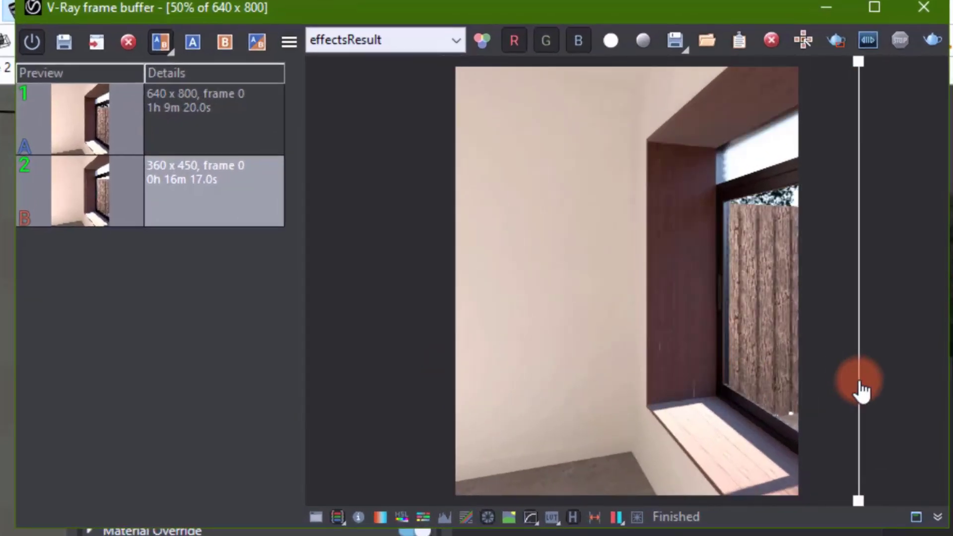
{"action": "mouse_move", "coordinate": [862, 391]}
{"action": "left_mouse_down"}
{"action": "mouse_move", "coordinate": [449, 387]}
{"action": "mouse_move", "coordinate": [768, 395]}
{"action": "mouse_move", "coordinate": [830, 382]}
{"action": "mouse_move", "coordinate": [846, 393]}
{"action": "left_mouse_up"}
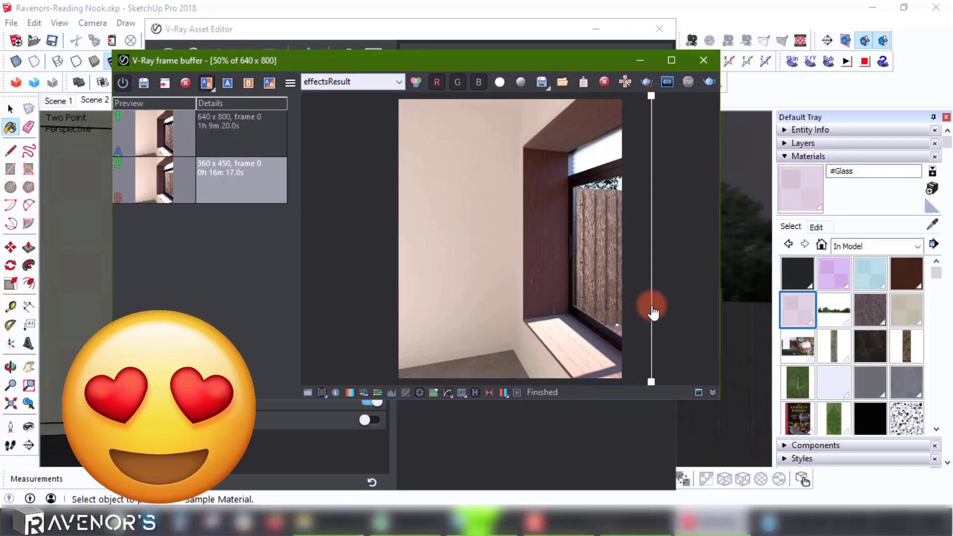
{"action": "mouse_move", "coordinate": [653, 311]}
{"action": "left_mouse_down"}
{"action": "mouse_move", "coordinate": [497, 309]}
{"action": "mouse_move", "coordinate": [660, 308]}
{"action": "left_mouse_up"}
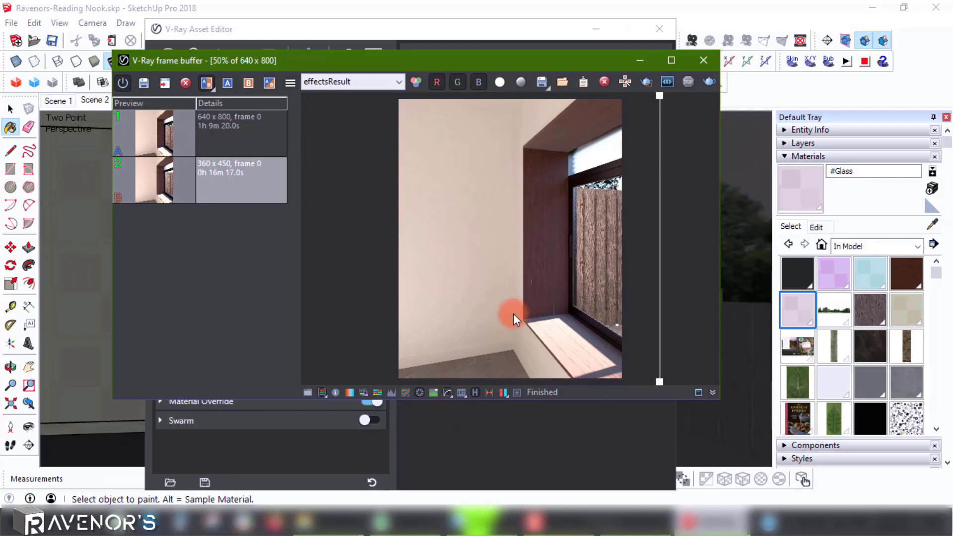
- Show render 2 in the RGB channel, hide history, and move the frame buffer aside
{"action": "left_click_drag", "start_coordinate": [511, 335], "coordinate": [556, 328]}
{"action": "left_click_drag", "start_coordinate": [672, 191], "coordinate": [393, 192]}
{"action": "left_click", "coordinate": [379, 84]}
{"action": "left_click", "coordinate": [367, 94]}
{"action": "left_click", "coordinate": [476, 392]}
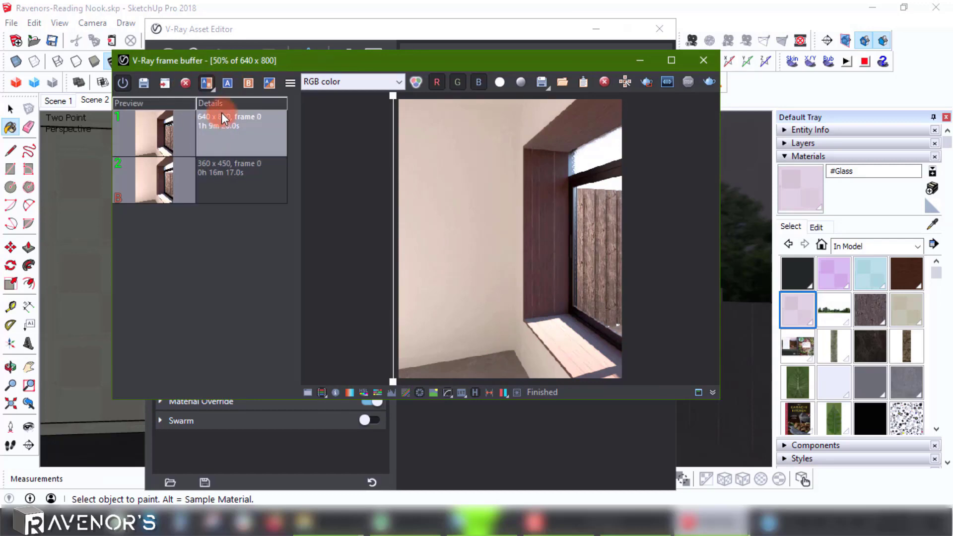
{"action": "left_click", "coordinate": [228, 83]}
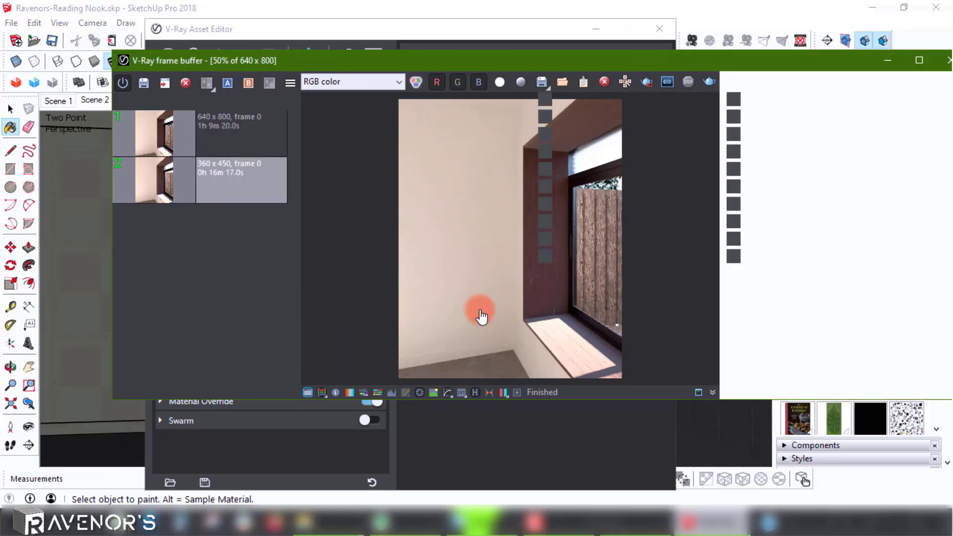
{"action": "left_click", "coordinate": [308, 393]}
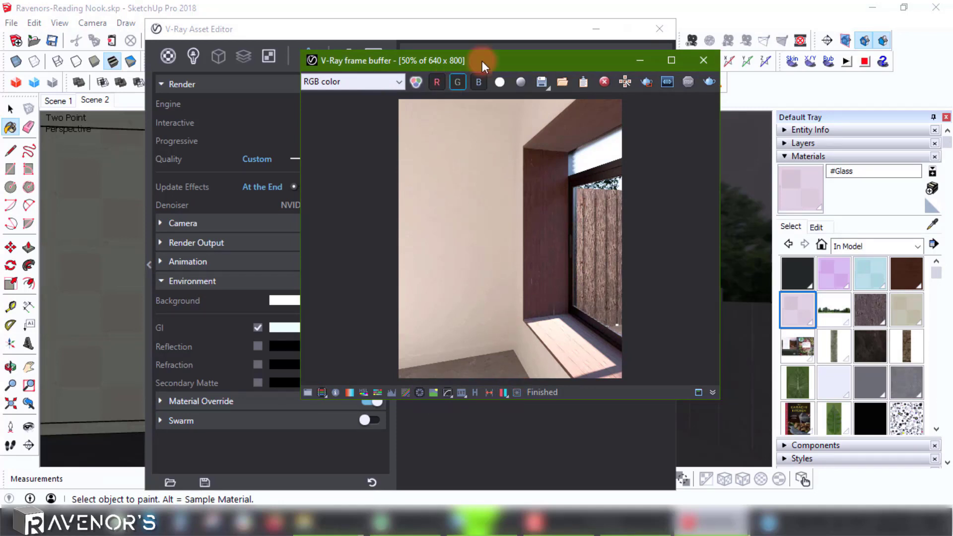
{"action": "left_click_drag", "start_coordinate": [486, 58], "coordinate": [691, 69]}
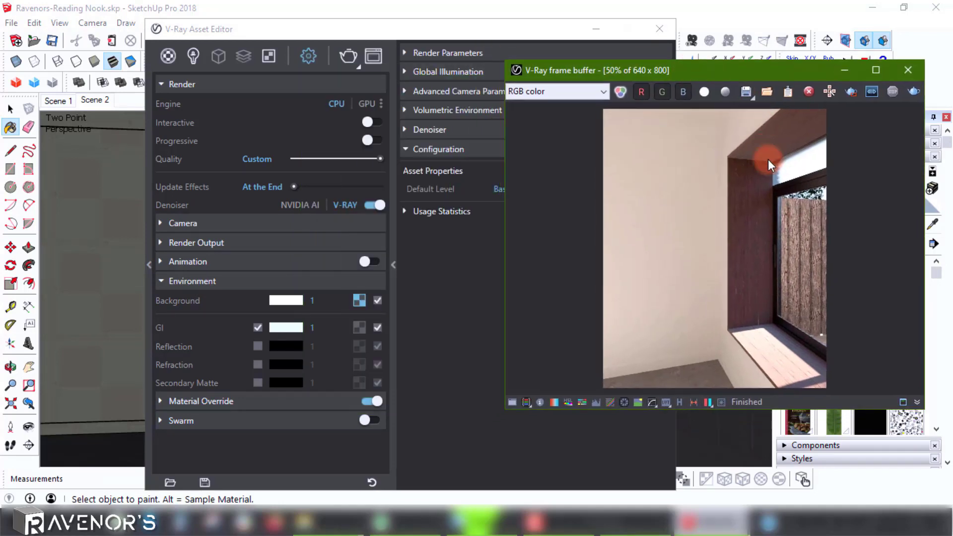
- Render the white override view, then maximize the frame buffer and zoom in and out
{"action": "left_click", "coordinate": [914, 92]}
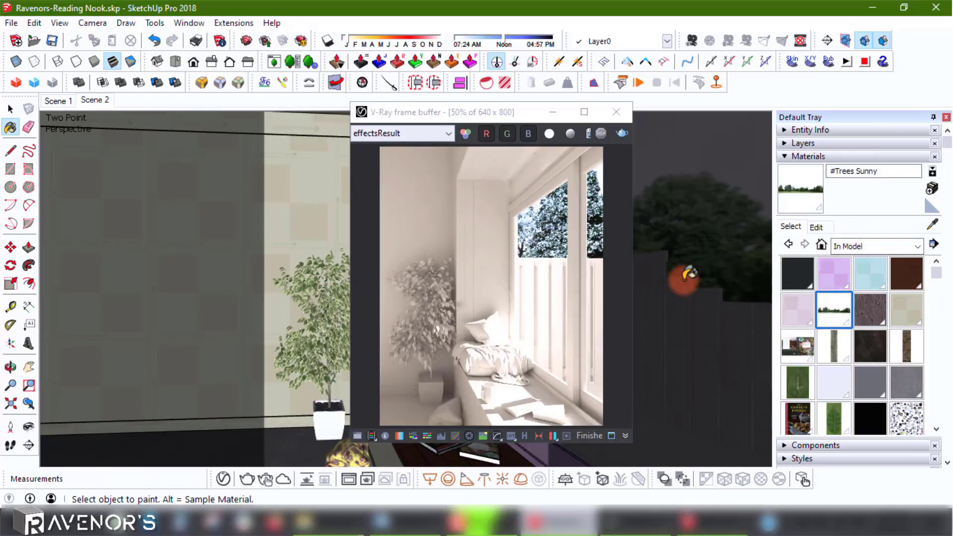
{"action": "left_click", "coordinate": [520, 271]}
{"action": "double_click", "coordinate": [498, 114]}
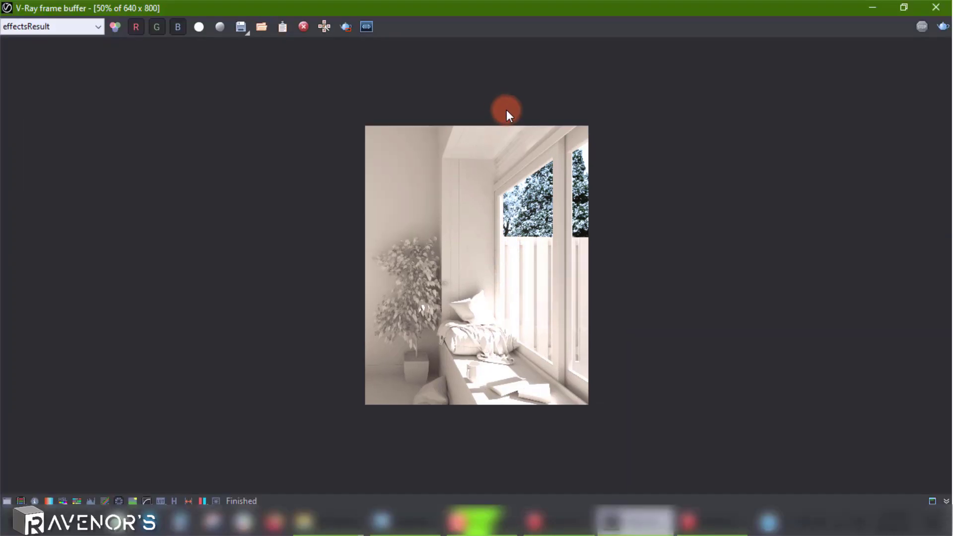
{"action": "scroll", "coordinate": [560, 175], "scroll_direction": "up", "scroll_amount": 1}
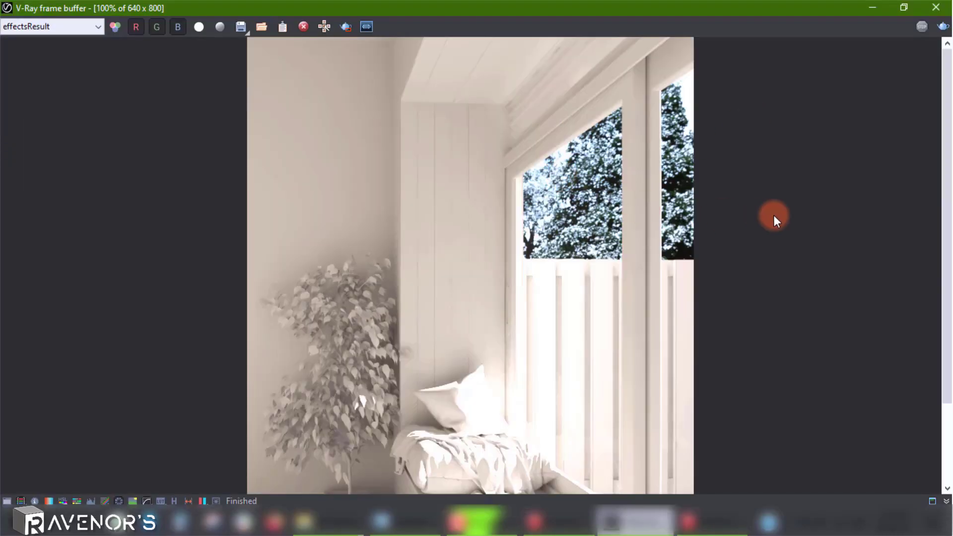
{"action": "scroll", "coordinate": [663, 263], "scroll_direction": "down", "scroll_amount": 1}
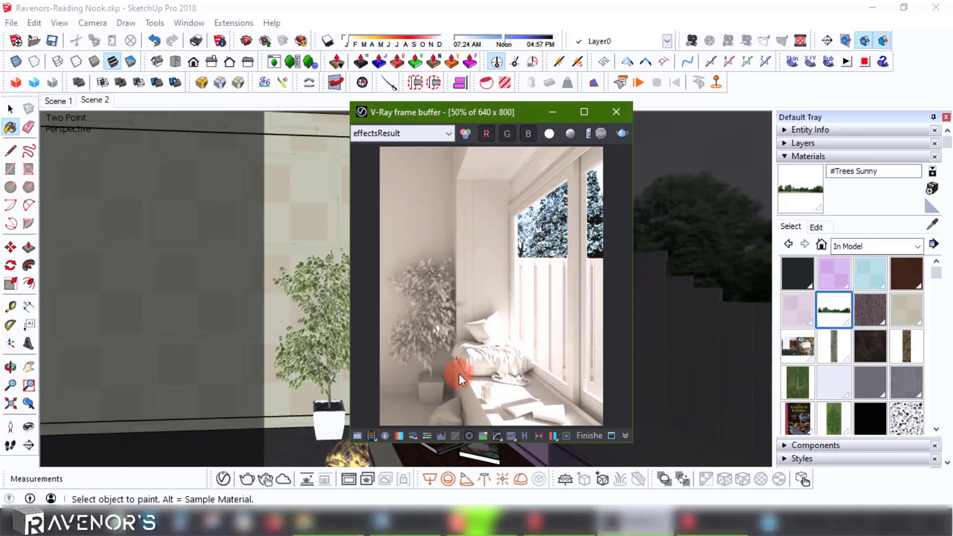
- Close the render window and open the V-Ray Asset Editor's render settings
{"action": "left_click", "coordinate": [616, 112]}
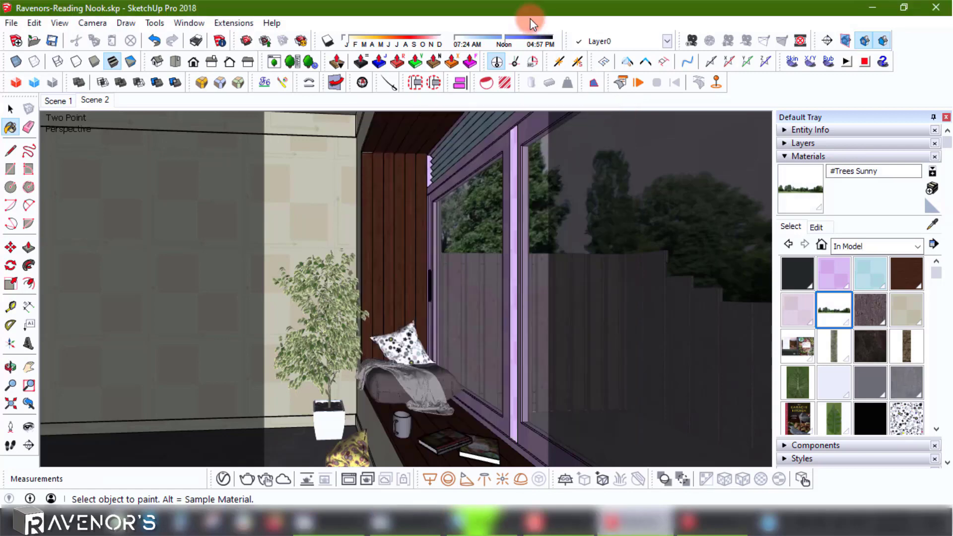
{"action": "left_click", "coordinate": [10, 108]}
{"action": "left_click", "coordinate": [366, 415]}
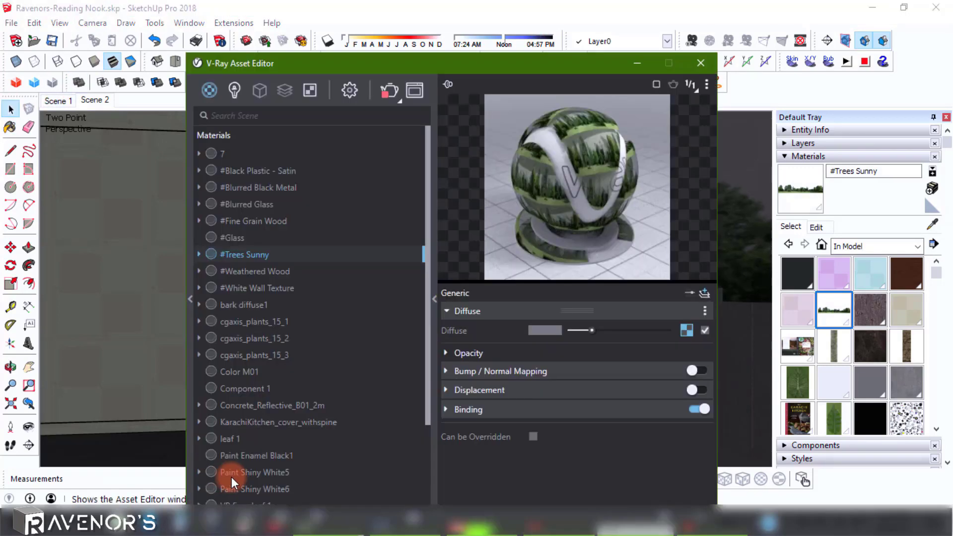
{"action": "left_click", "coordinate": [234, 90]}
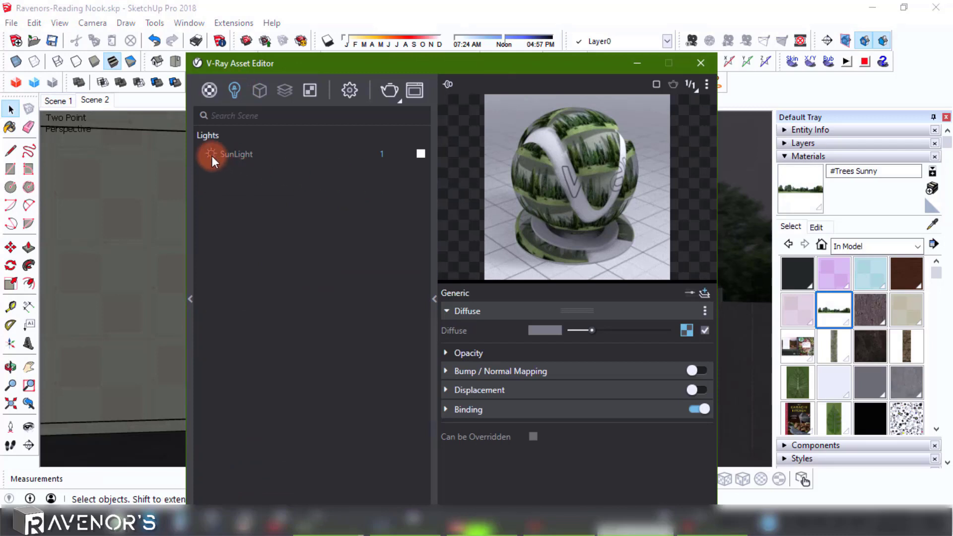
{"action": "left_click", "coordinate": [208, 87]}
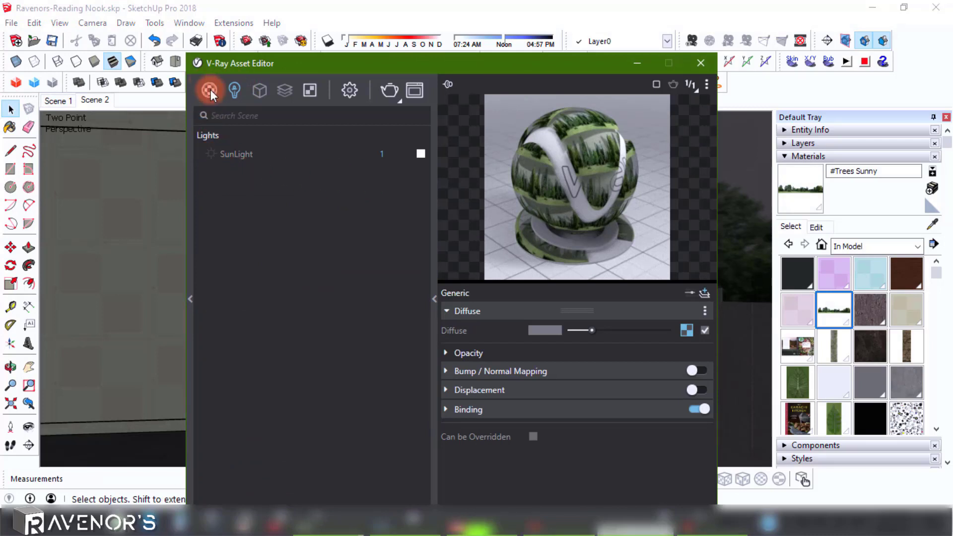
{"action": "left_click", "coordinate": [350, 90]}
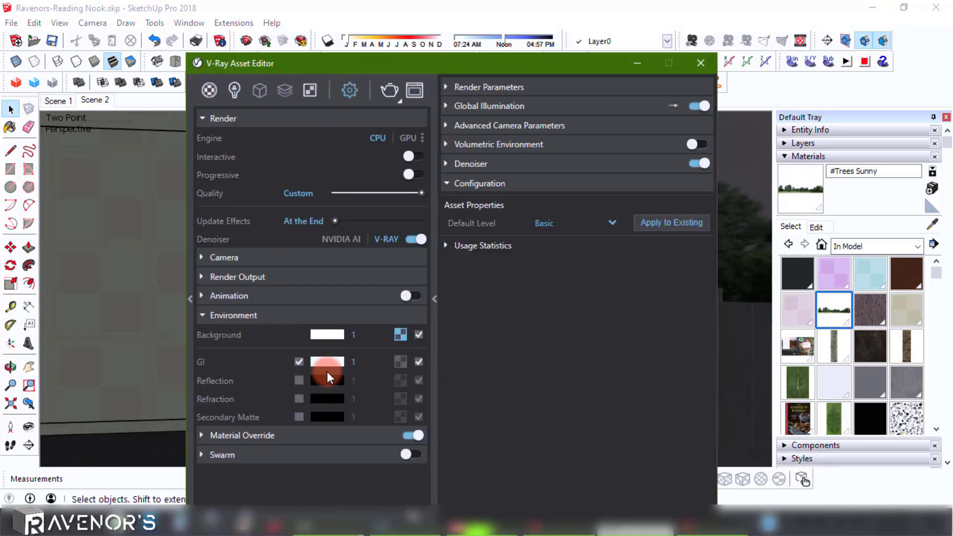
- Replace the Background sky with a Bitmap loading sunflowers_4k.hdr from Downloads
{"action": "left_click", "coordinate": [400, 334]}
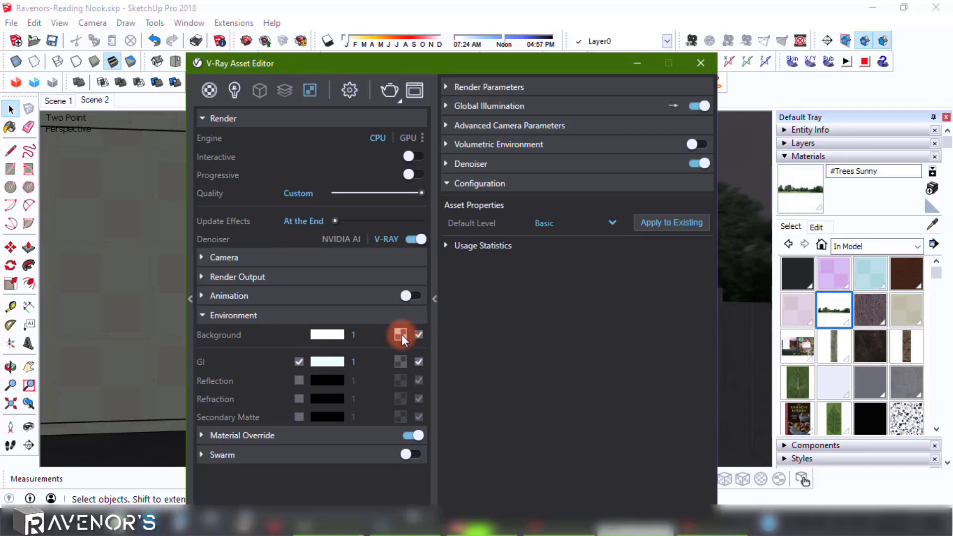
{"action": "left_click", "coordinate": [450, 293]}
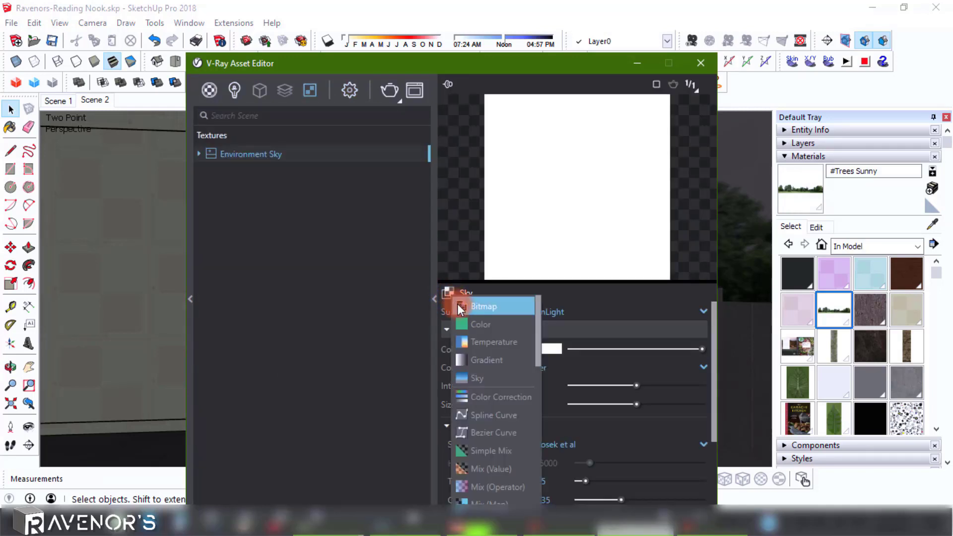
{"action": "left_click", "coordinate": [461, 308]}
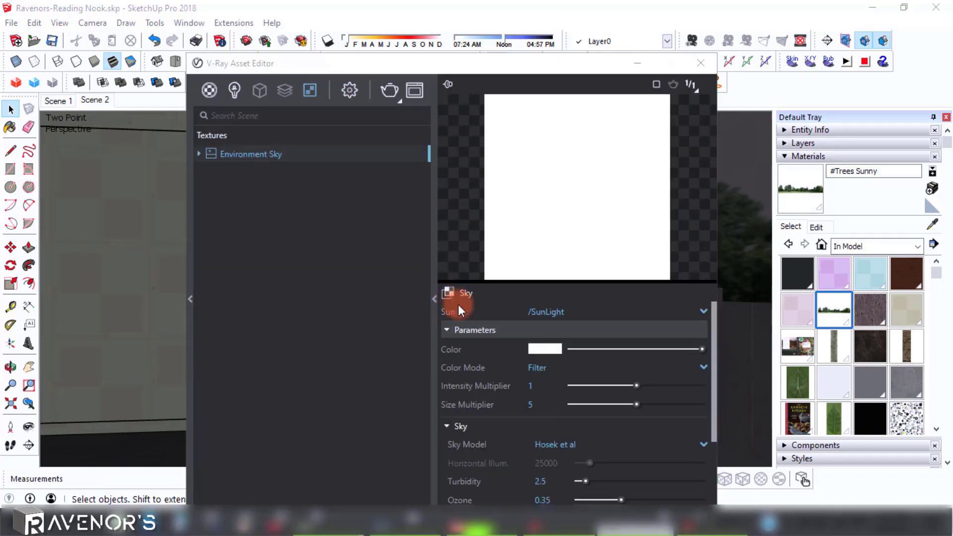
{"action": "scroll", "coordinate": [112, 102], "scroll_direction": "up", "scroll_amount": 2}
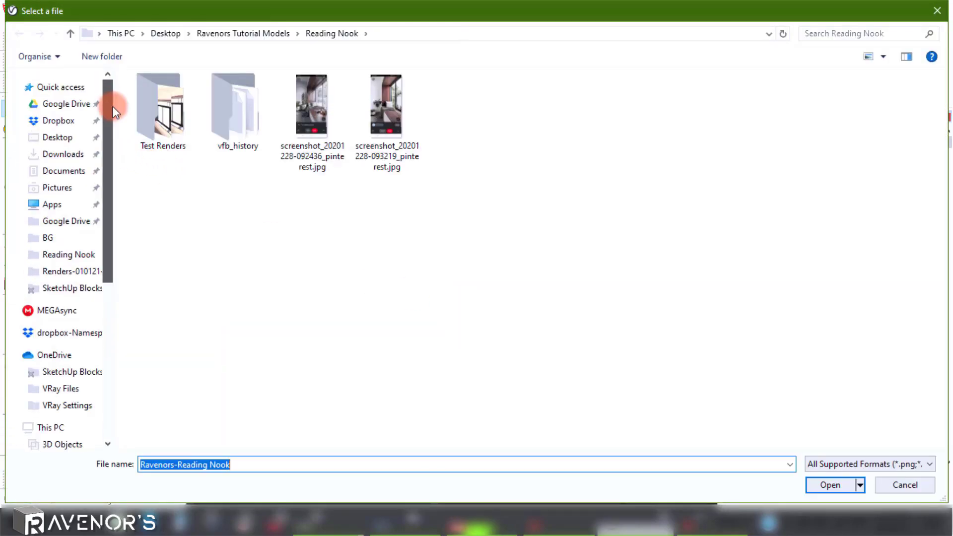
{"action": "left_click", "coordinate": [63, 154]}
{"action": "left_click", "coordinate": [159, 343]}
{"action": "left_click", "coordinate": [830, 485]}
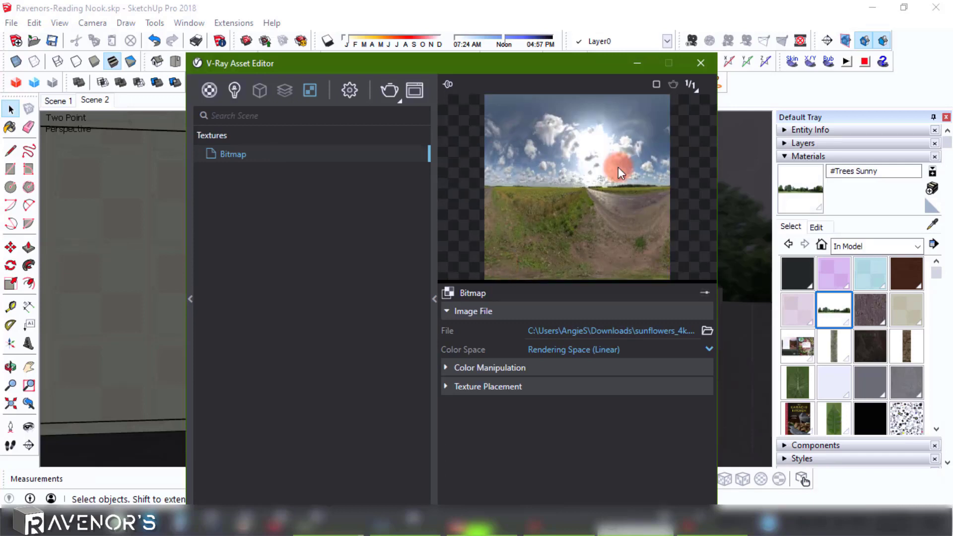
{"action": "left_click_drag", "start_coordinate": [585, 239], "coordinate": [521, 233]}
- Enable the GI, Reflection, Refraction and Secondary Matte overrides and paste the HDR map into each
{"action": "left_click", "coordinate": [350, 89]}
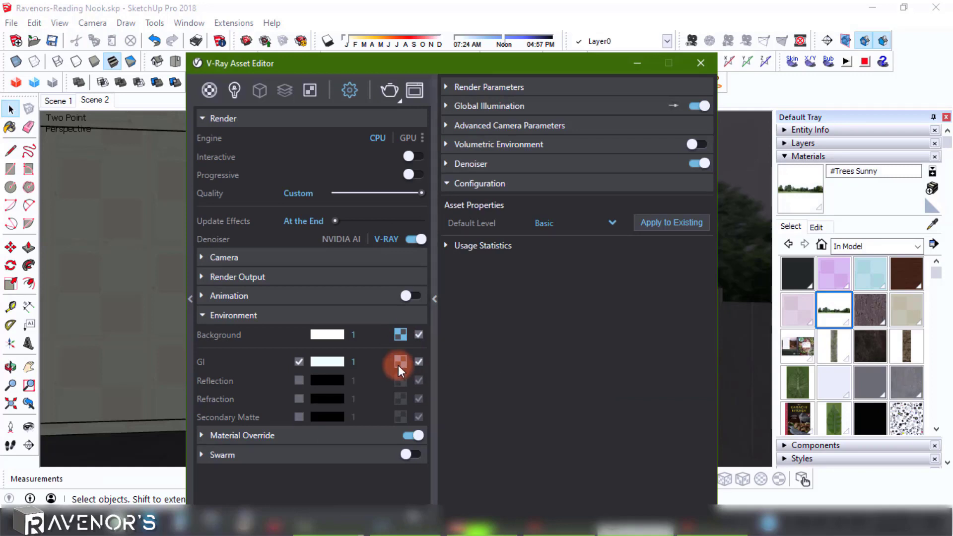
{"action": "left_click", "coordinate": [299, 381]}
{"action": "left_click", "coordinate": [299, 399]}
{"action": "left_click", "coordinate": [298, 416]}
{"action": "left_click", "coordinate": [351, 373]}
{"action": "right_click", "coordinate": [339, 380]}
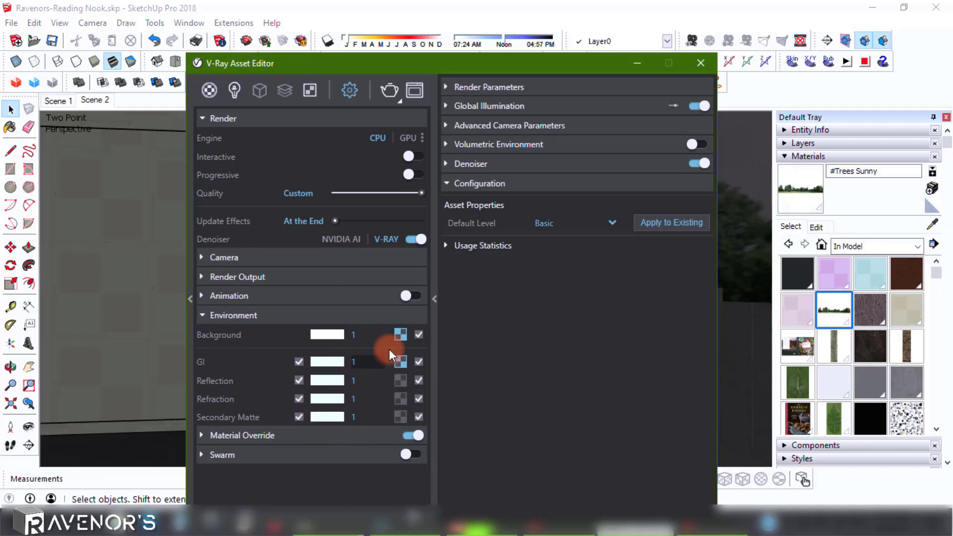
{"action": "right_click", "coordinate": [401, 381]}
{"action": "left_click", "coordinate": [403, 396]}
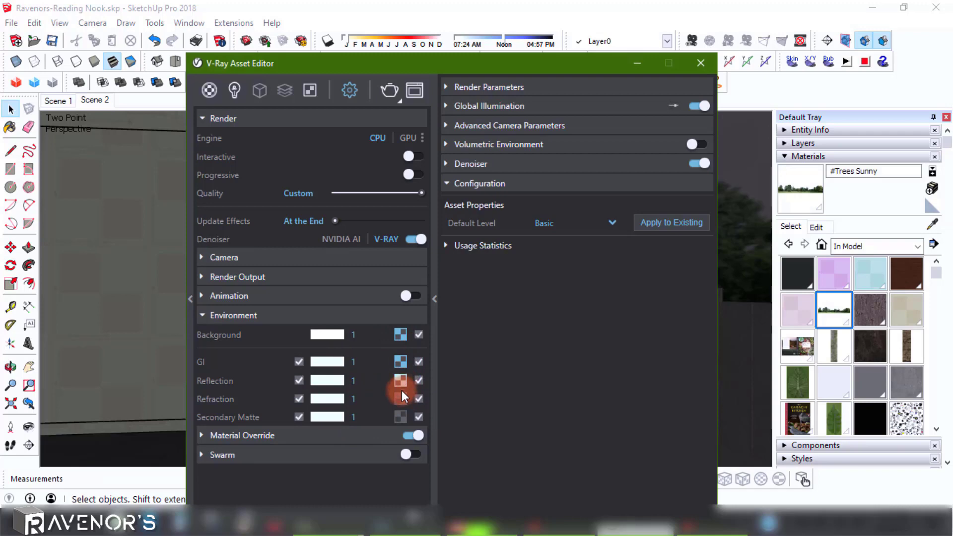
{"action": "right_click", "coordinate": [403, 416]}
{"action": "left_click", "coordinate": [427, 440]}
{"action": "left_click", "coordinate": [227, 316]}
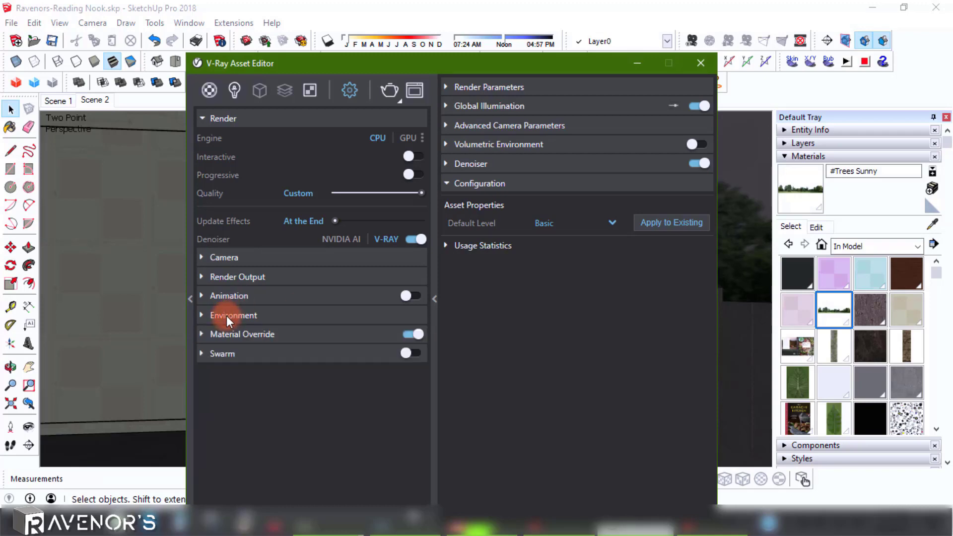
{"action": "left_click_drag", "start_coordinate": [337, 61], "coordinate": [666, 44]}
- Turn on interactive rendering and start an interactive render of the nook
{"action": "left_click", "coordinate": [600, 296]}
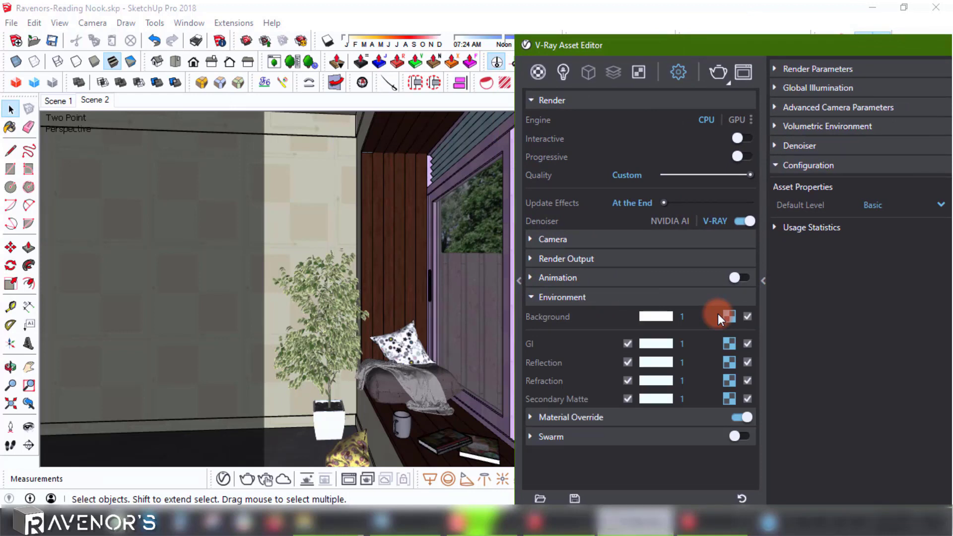
{"action": "left_click", "coordinate": [746, 137]}
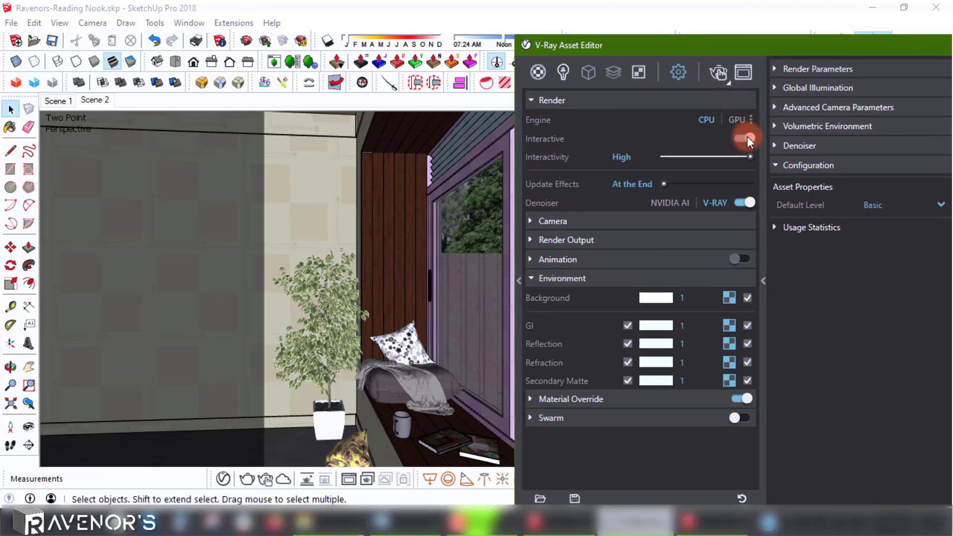
{"action": "left_click", "coordinate": [722, 73]}
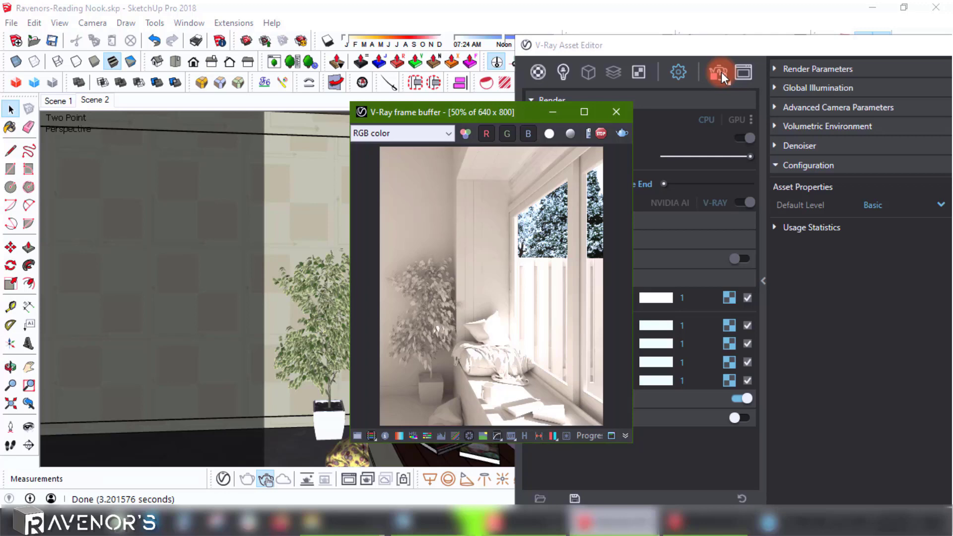
{"action": "left_click_drag", "start_coordinate": [503, 115], "coordinate": [299, 89]}
- Raise the Background and GI environment multipliers to 30
{"action": "left_click", "coordinate": [702, 298]}
{"action": "type", "text": "5"}
{"action": "left_click", "coordinate": [692, 325]}
{"action": "type", "text": "5"}
{"action": "left_click", "coordinate": [693, 298]}
{"action": "type", "text": "30"}
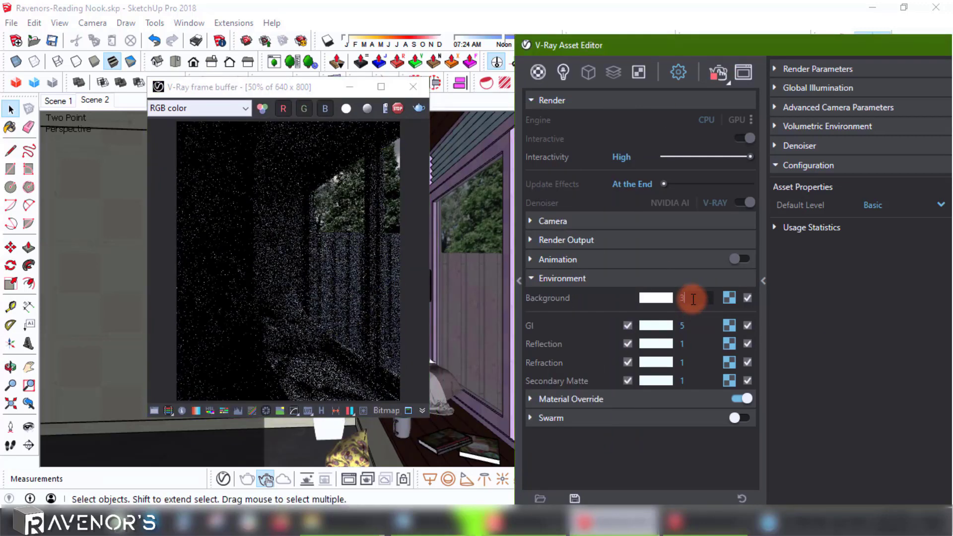
{"action": "left_click", "coordinate": [691, 326]}
{"action": "type", "text": "30"}
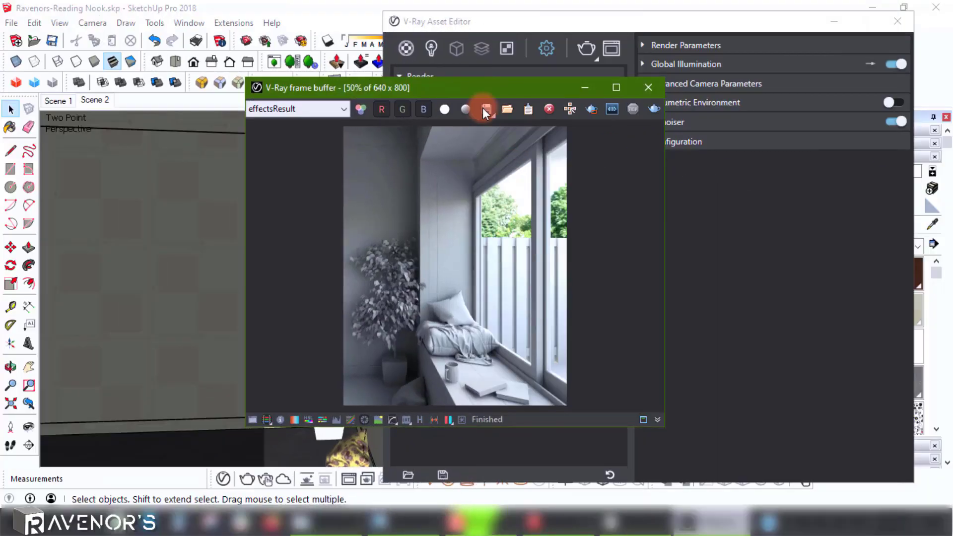
- Reposition and inspect the frame buffer, then close it and the V-Ray Asset Editor
{"action": "left_click_drag", "start_coordinate": [502, 86], "coordinate": [450, 36]}
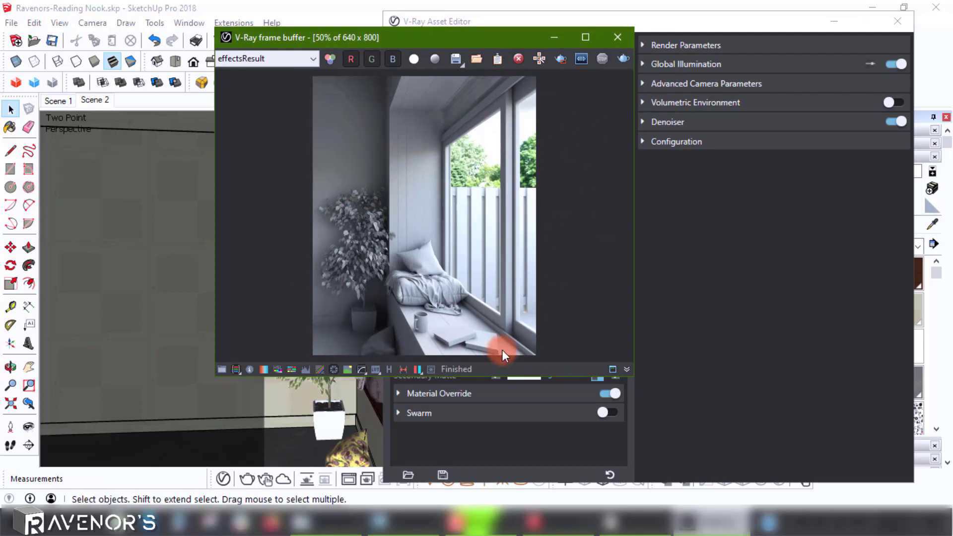
{"action": "left_click_drag", "start_coordinate": [447, 39], "coordinate": [467, 54]}
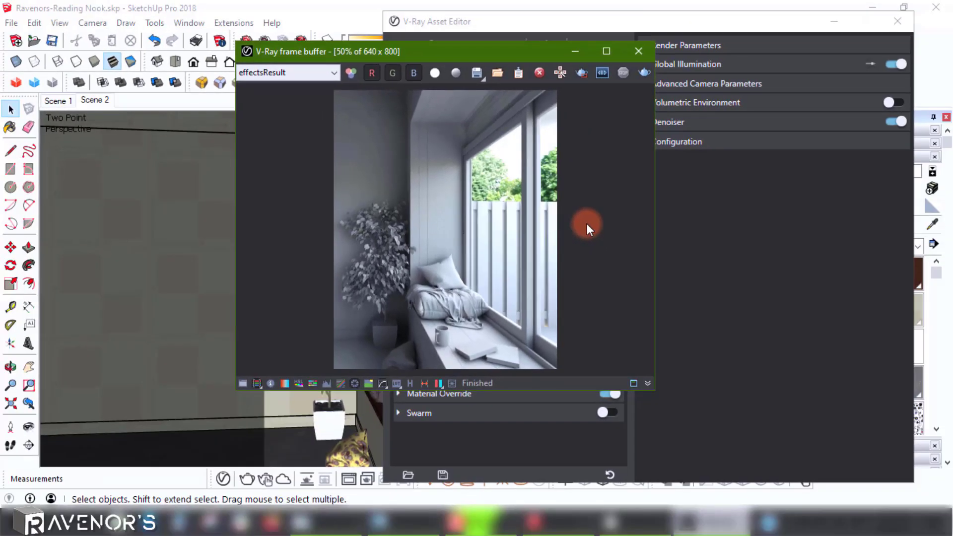
{"action": "left_click", "coordinate": [641, 49]}
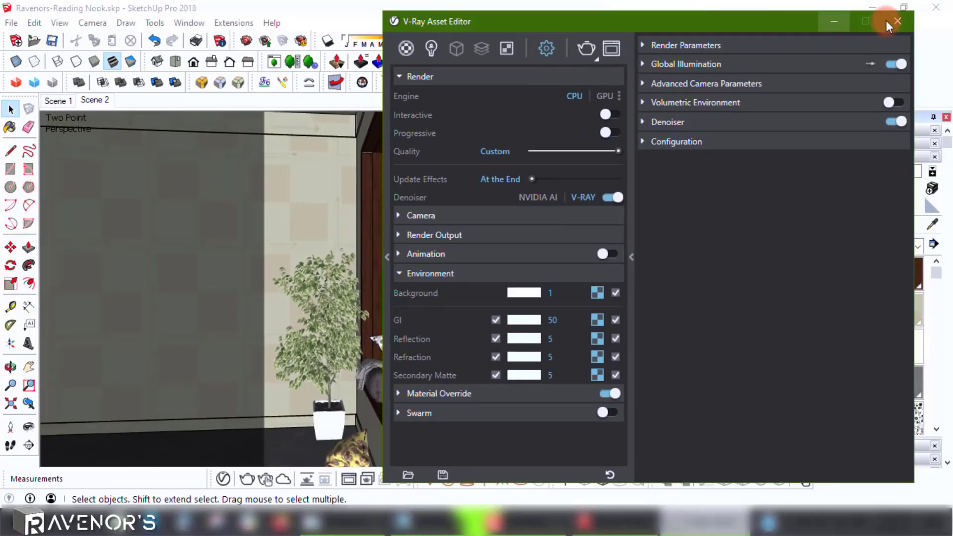
{"action": "left_click", "coordinate": [890, 20]}
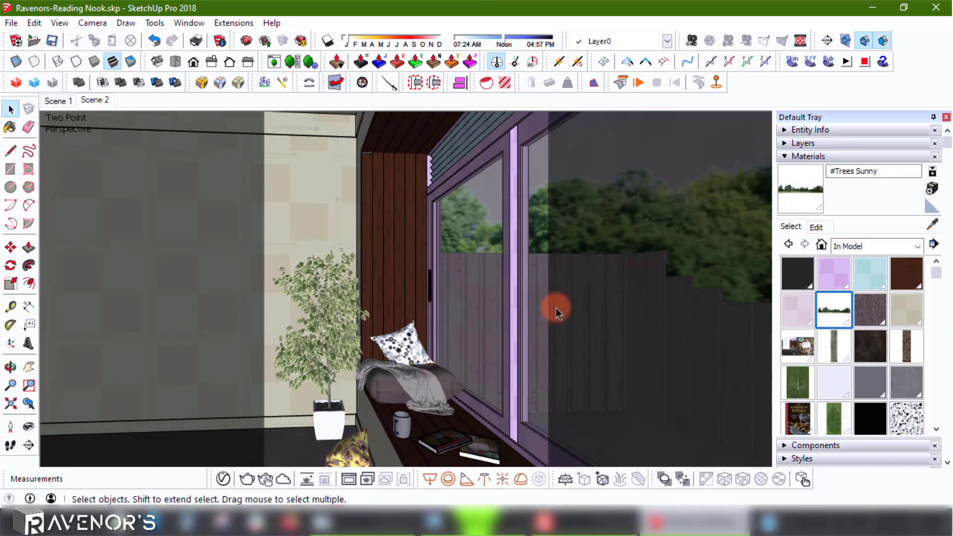
- Sample the ficus leaf and show VP ficus leaf 1's colour and texture settings in the V-Ray editor
{"action": "left_click", "coordinate": [932, 224]}
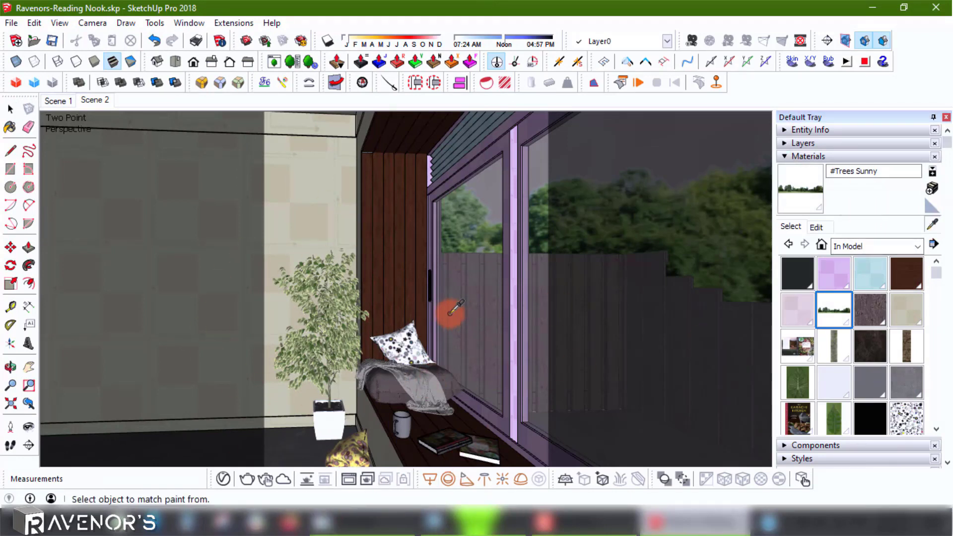
{"action": "left_click", "coordinate": [367, 315]}
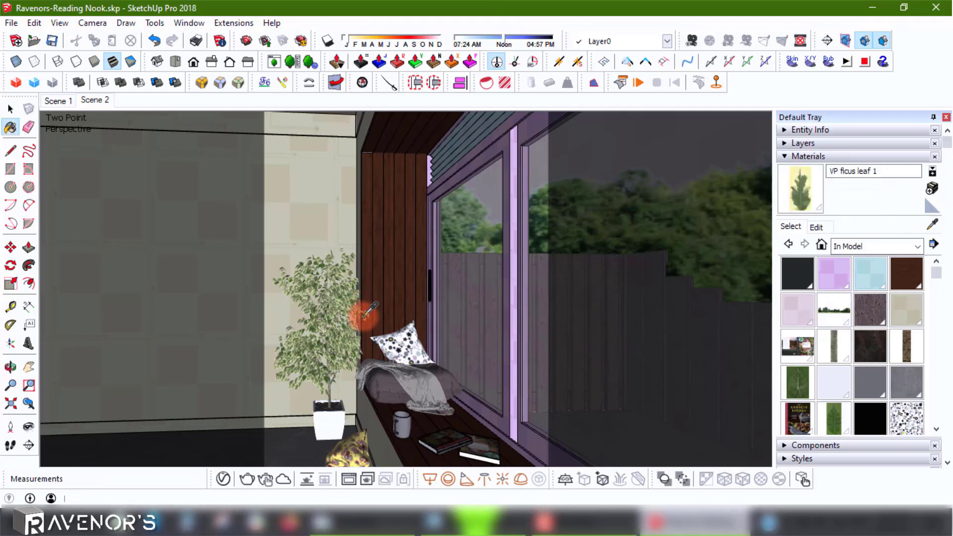
{"action": "left_click", "coordinate": [224, 480]}
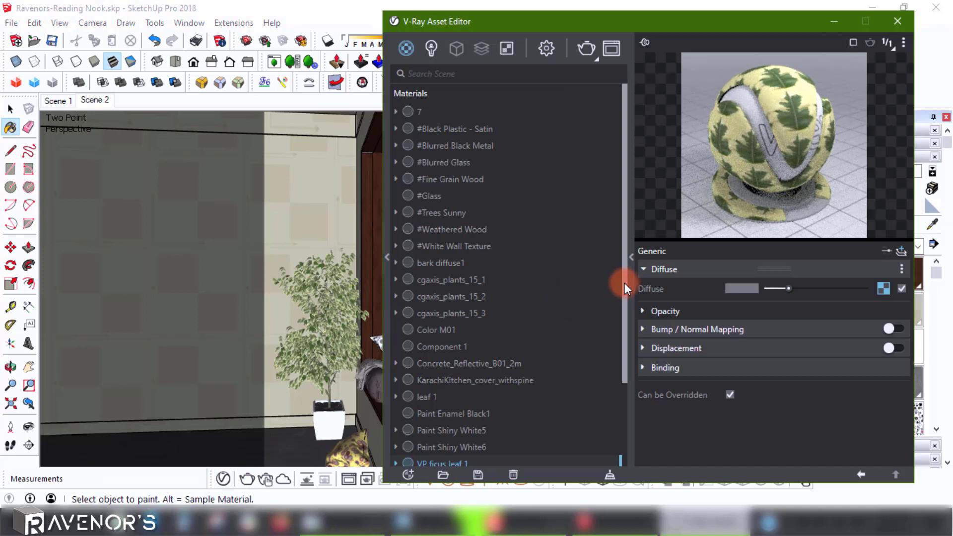
{"action": "scroll", "coordinate": [620, 318], "scroll_direction": "down", "scroll_amount": 1}
{"action": "scroll", "coordinate": [613, 368], "scroll_direction": "down", "scroll_amount": 3}
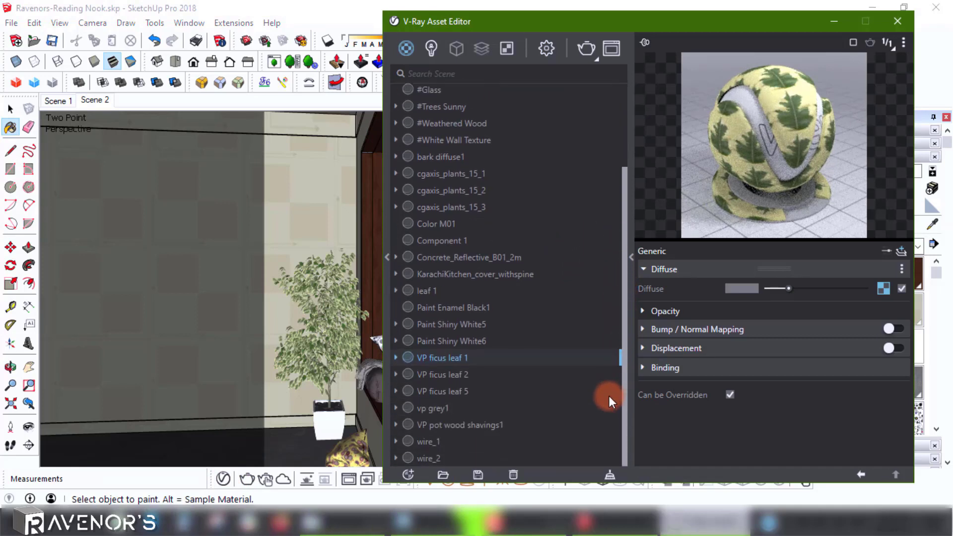
{"action": "left_click", "coordinate": [451, 380]}
{"action": "left_click", "coordinate": [448, 389]}
{"action": "left_click", "coordinate": [446, 359]}
{"action": "left_click_drag", "start_coordinate": [753, 25], "coordinate": [452, 15]}
{"action": "left_click", "coordinate": [824, 227]}
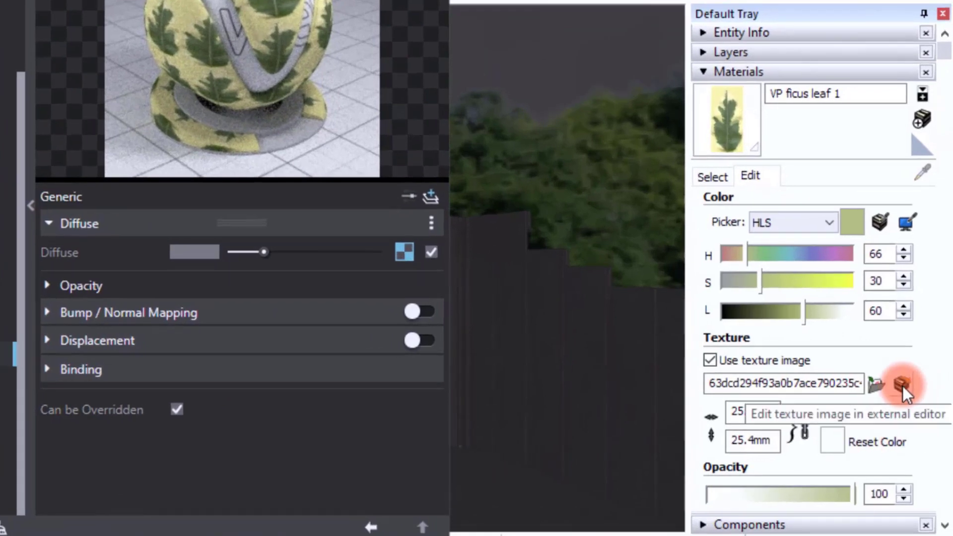
- Save a copy of the leaf texture into a new Textures folder in the Reading Nook project
{"action": "left_click", "coordinate": [902, 385]}
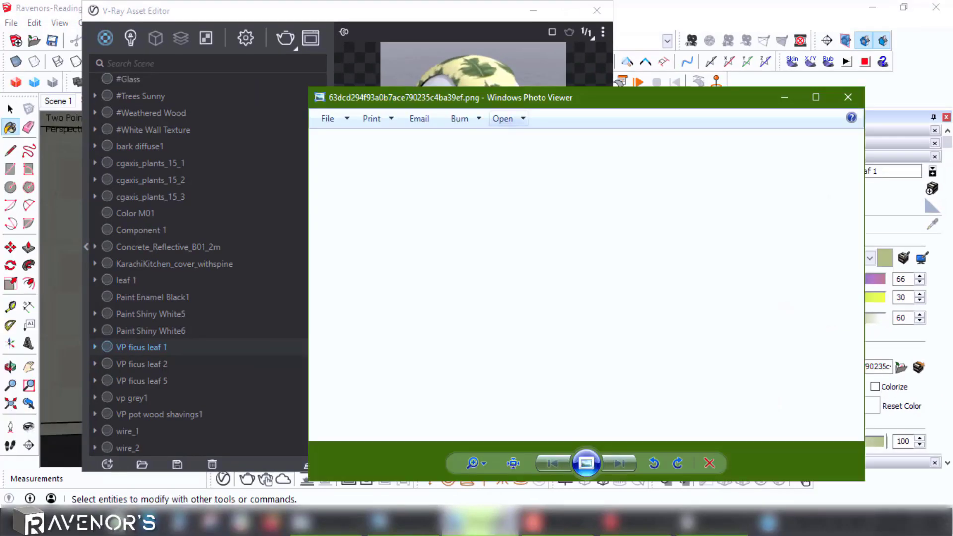
{"action": "left_click_drag", "start_coordinate": [621, 105], "coordinate": [530, 63]}
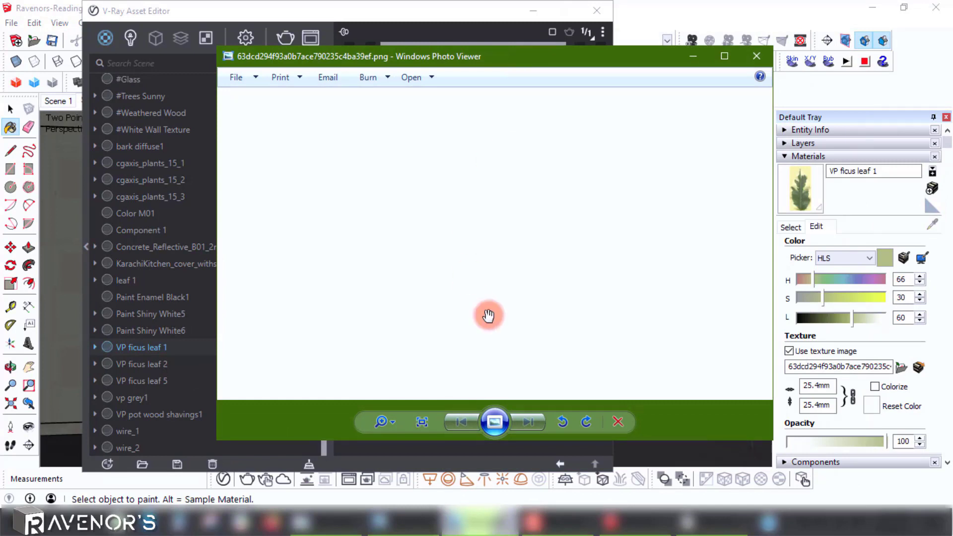
{"action": "left_click", "coordinate": [236, 77]}
{"action": "left_click", "coordinate": [268, 110]}
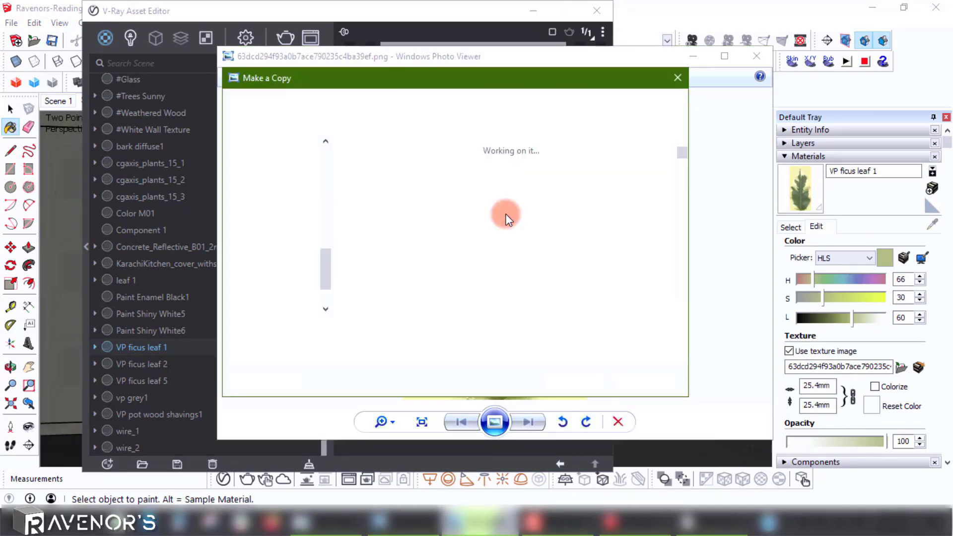
{"action": "scroll", "coordinate": [325, 269], "scroll_direction": "up", "scroll_amount": 3}
{"action": "left_click", "coordinate": [263, 211]}
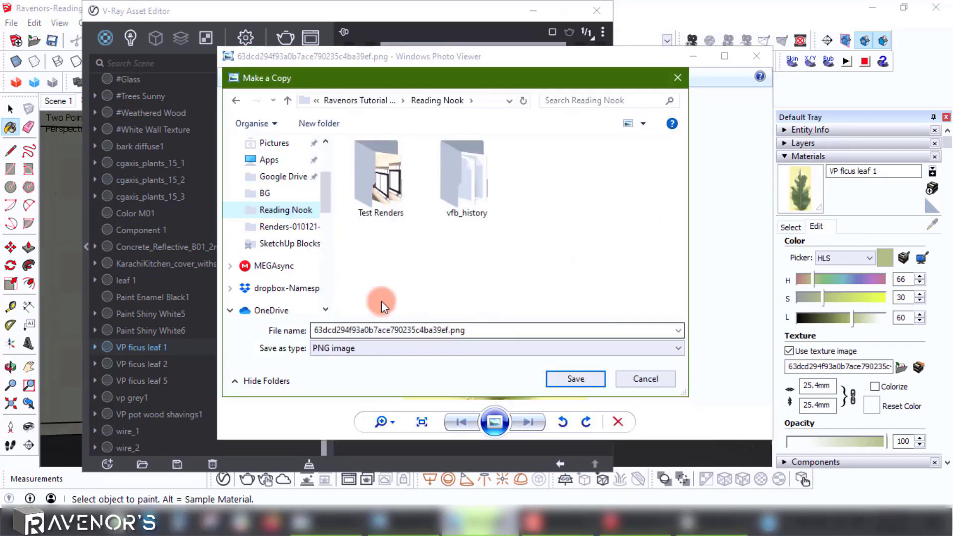
{"action": "left_click", "coordinate": [338, 128]}
{"action": "type", "text": "Textures"}
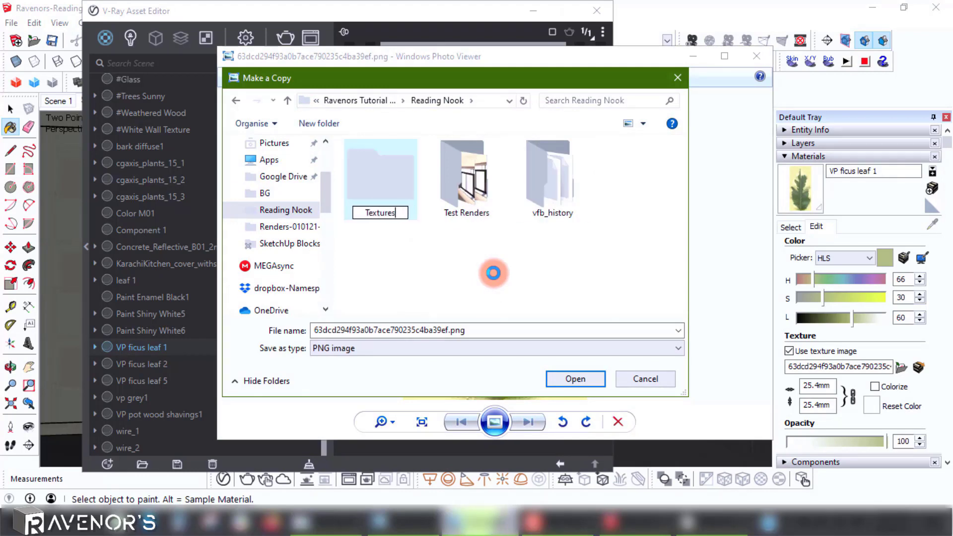
{"action": "left_click", "coordinate": [475, 306]}
{"action": "double_click", "coordinate": [458, 171]}
{"action": "left_click", "coordinate": [576, 379]}
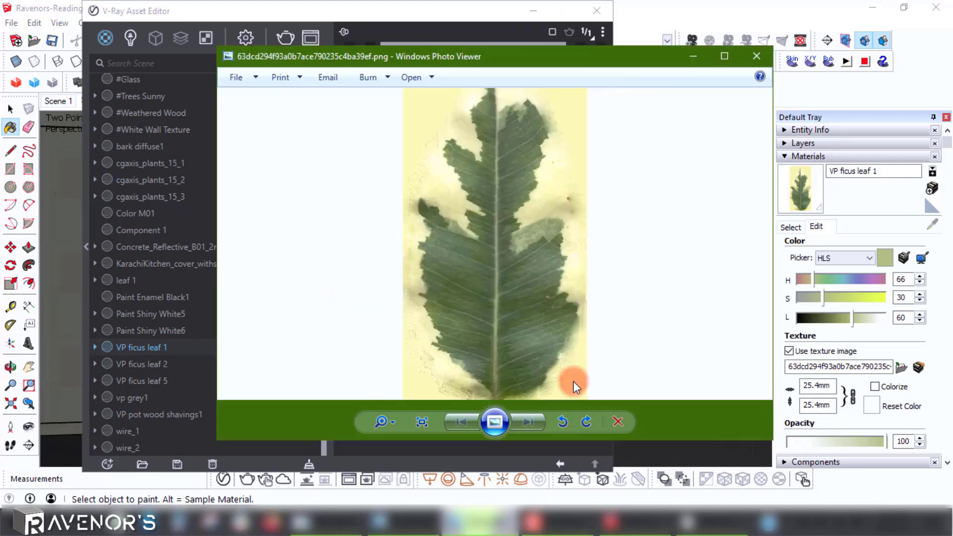
{"action": "left_click", "coordinate": [756, 55]}
- Reload the saved leaf PNG from Textures as VP ficus leaf 1's diffuse bitmap
{"action": "left_click", "coordinate": [596, 274]}
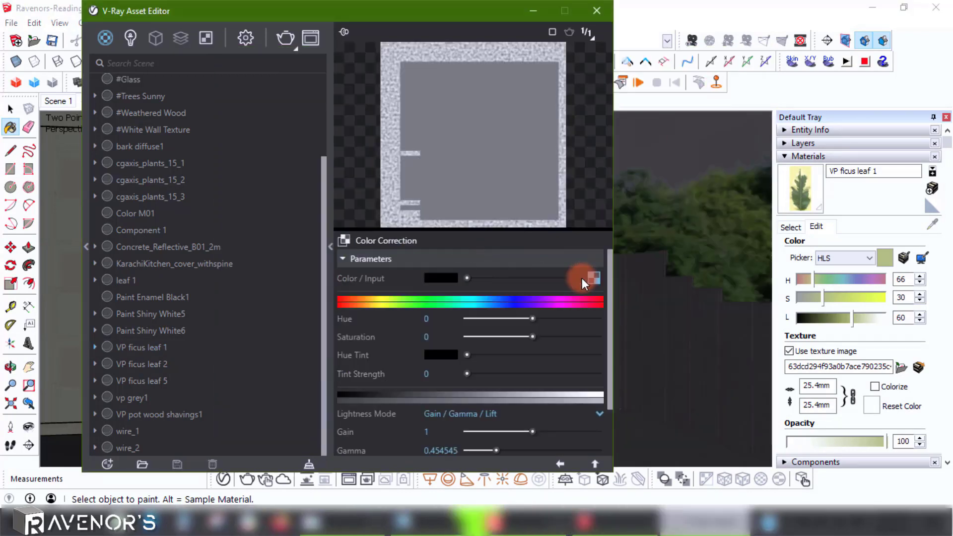
{"action": "left_click", "coordinate": [582, 278]}
{"action": "left_click", "coordinate": [603, 278]}
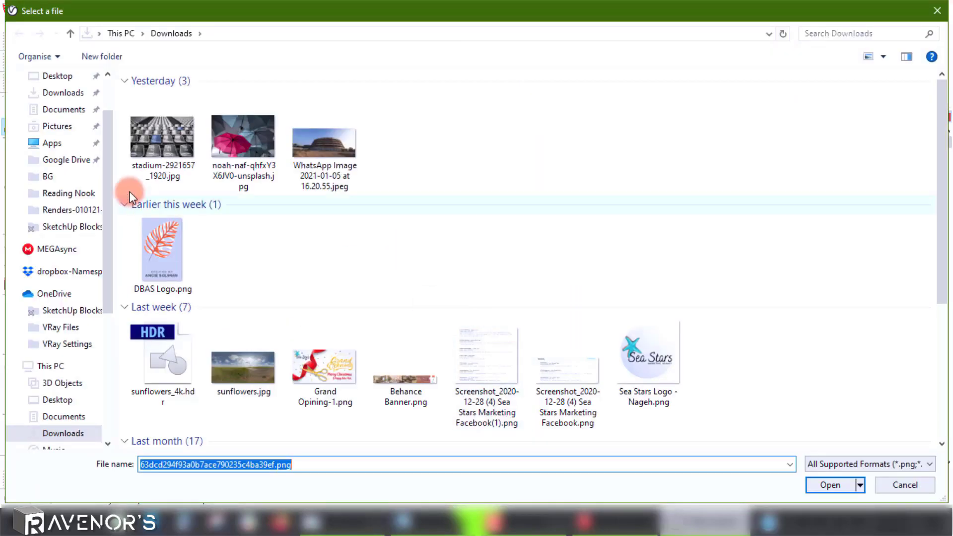
{"action": "left_click", "coordinate": [69, 254]}
{"action": "double_click", "coordinate": [228, 128]}
{"action": "left_click", "coordinate": [162, 140]}
{"action": "left_click", "coordinate": [828, 484]}
{"action": "left_click", "coordinate": [560, 464]}
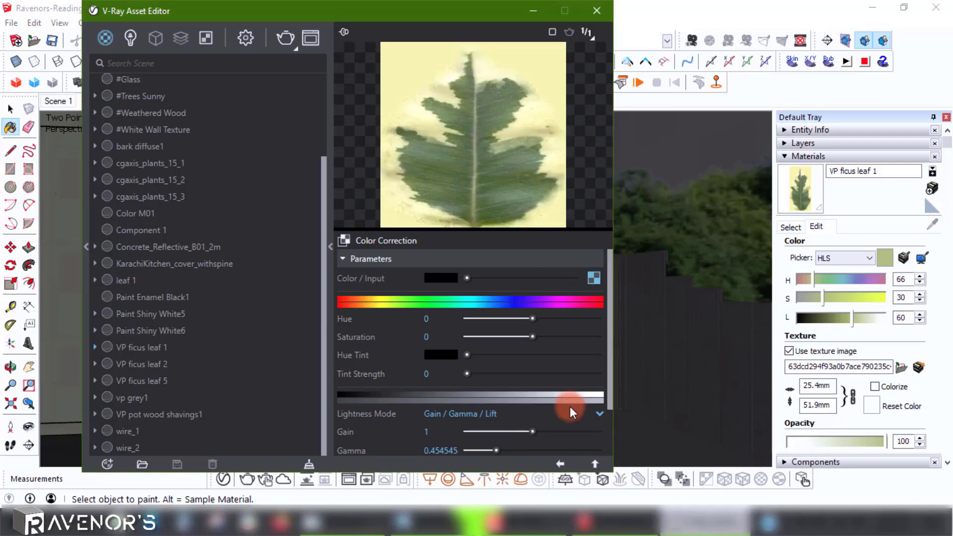
{"action": "left_click", "coordinate": [561, 463]}
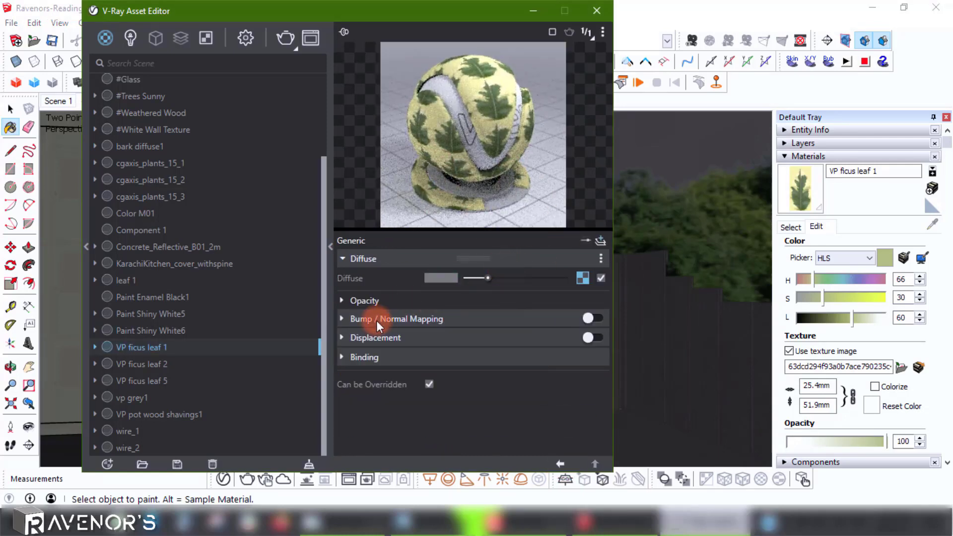
- Add a Reflection layer with 0.8 glossiness and copy the diffuse texture map
{"action": "left_click", "coordinate": [601, 240]}
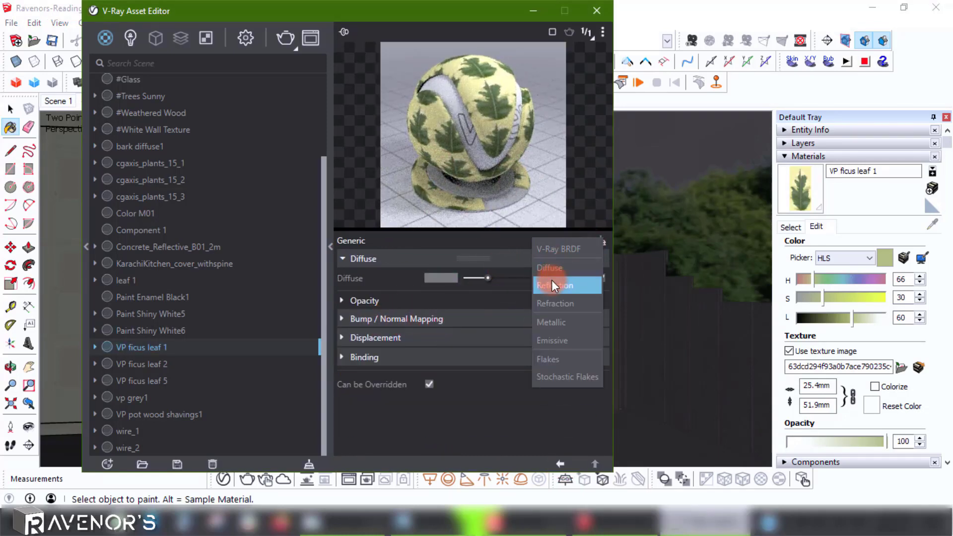
{"action": "left_click", "coordinate": [561, 208]}
{"action": "right_click", "coordinate": [578, 392]}
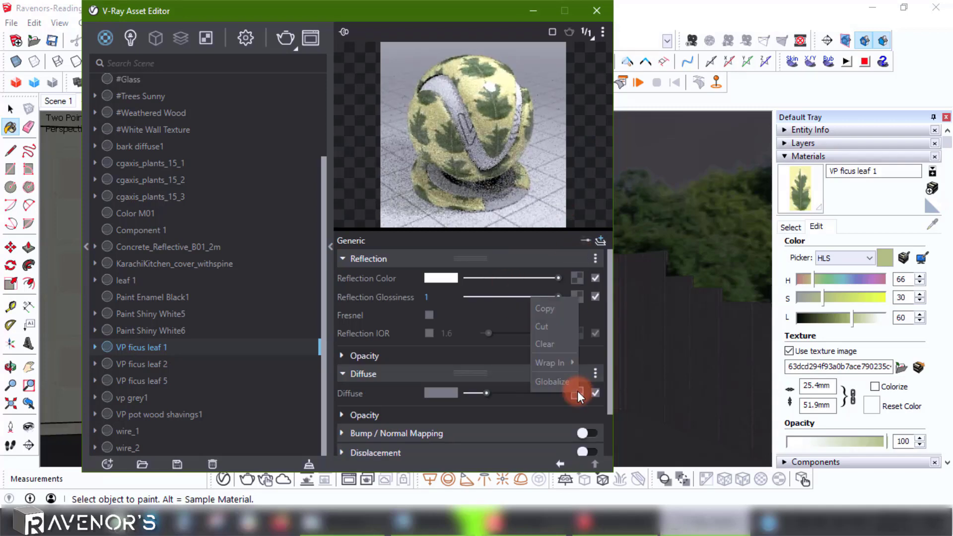
{"action": "left_click", "coordinate": [428, 297]}
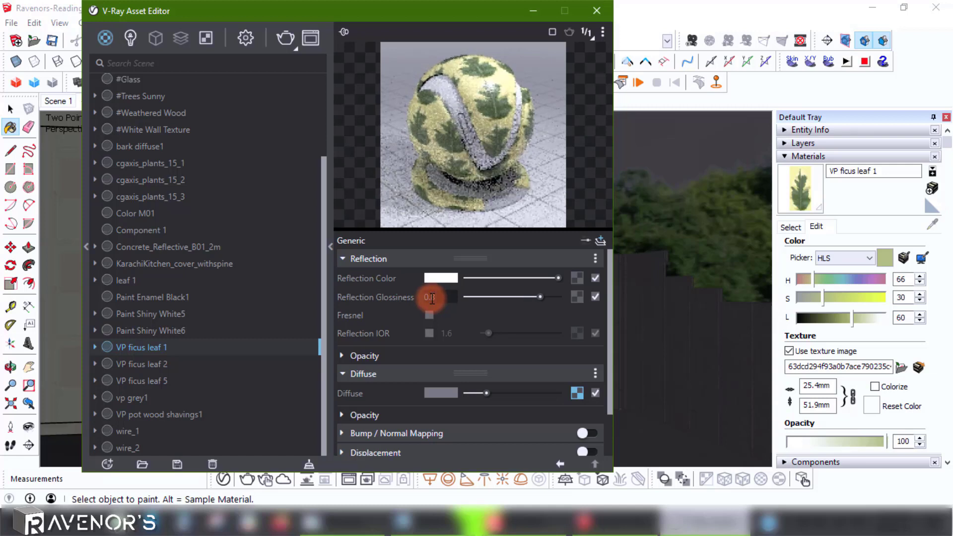
{"action": "key", "text": "Return"}
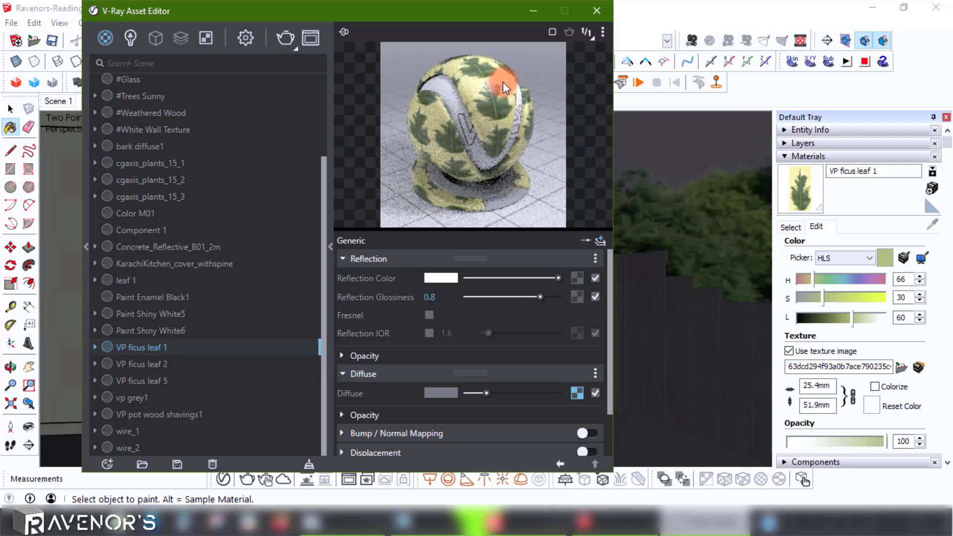
- Enable bump with a pasted copy of the leaf texture, desaturated to greyscale
{"action": "left_click", "coordinate": [571, 395]}
{"action": "left_click", "coordinate": [541, 312]}
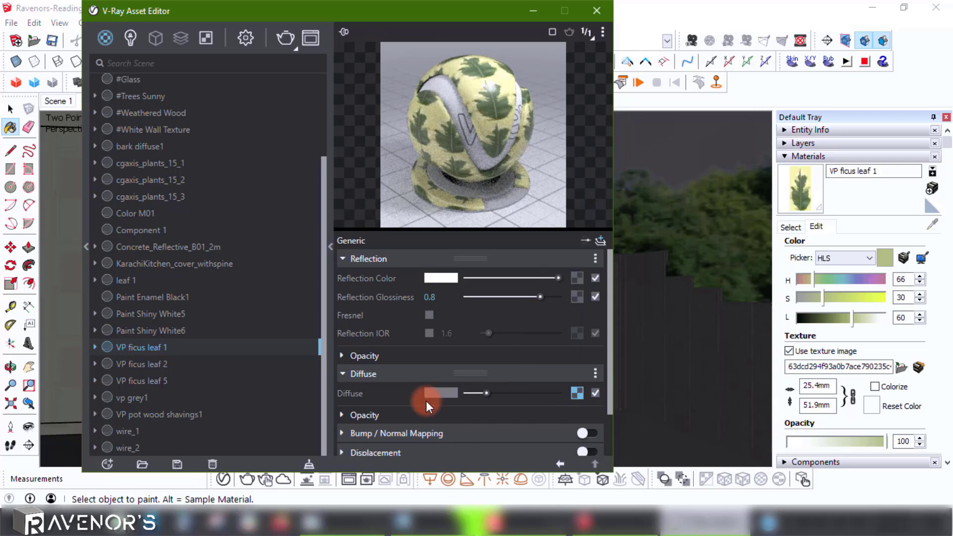
{"action": "left_click", "coordinate": [374, 433]}
{"action": "left_click", "coordinate": [590, 345]}
{"action": "left_click", "coordinate": [595, 364]}
{"action": "left_click", "coordinate": [571, 372]}
{"action": "left_click", "coordinate": [591, 366]}
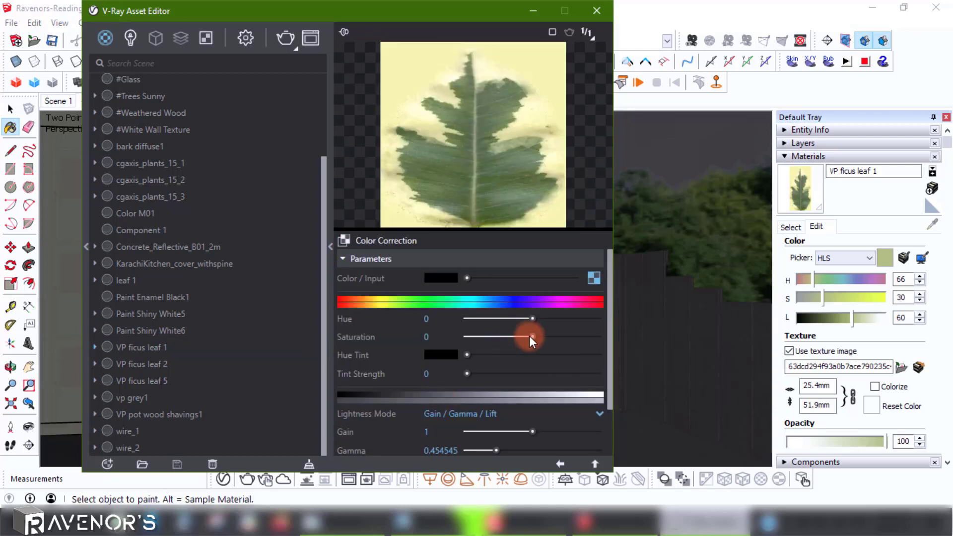
{"action": "left_click_drag", "start_coordinate": [529, 336], "coordinate": [467, 337]}
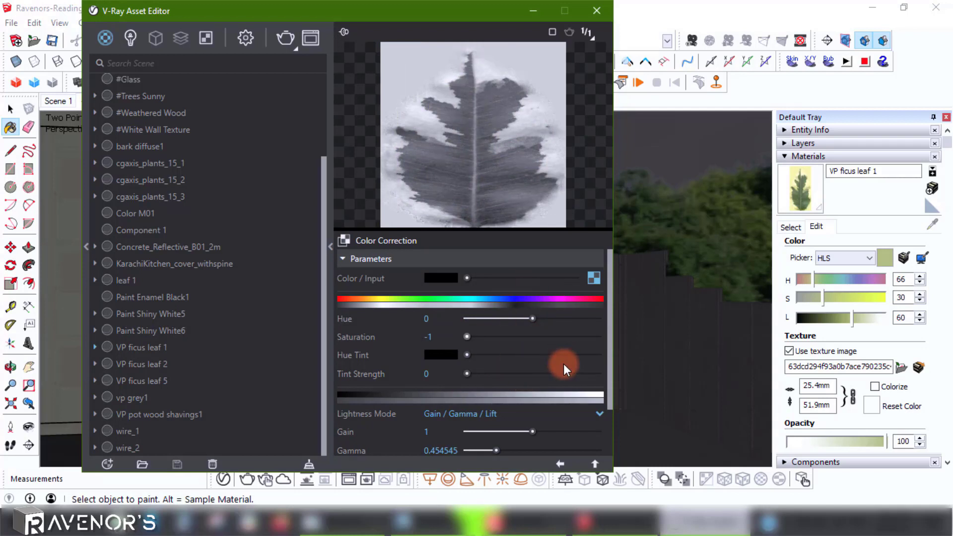
{"action": "left_click", "coordinate": [561, 463]}
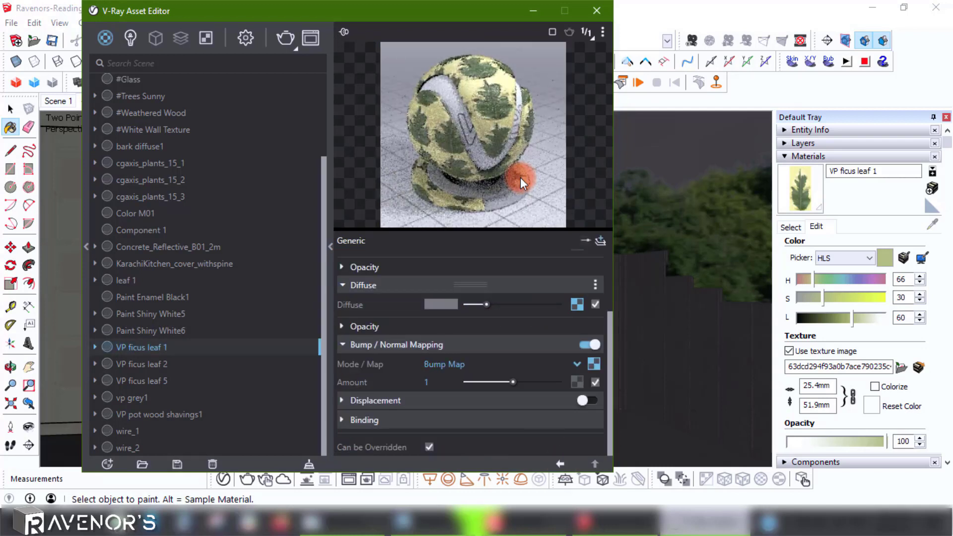
- Open VP ficus leaf 2's texture in an image viewer and start saving a copy
{"action": "mouse_move", "coordinate": [407, 11]}
{"action": "left_mouse_down"}
{"action": "mouse_move", "coordinate": [825, 17]}
{"action": "mouse_move", "coordinate": [819, 48]}
{"action": "left_mouse_up"}
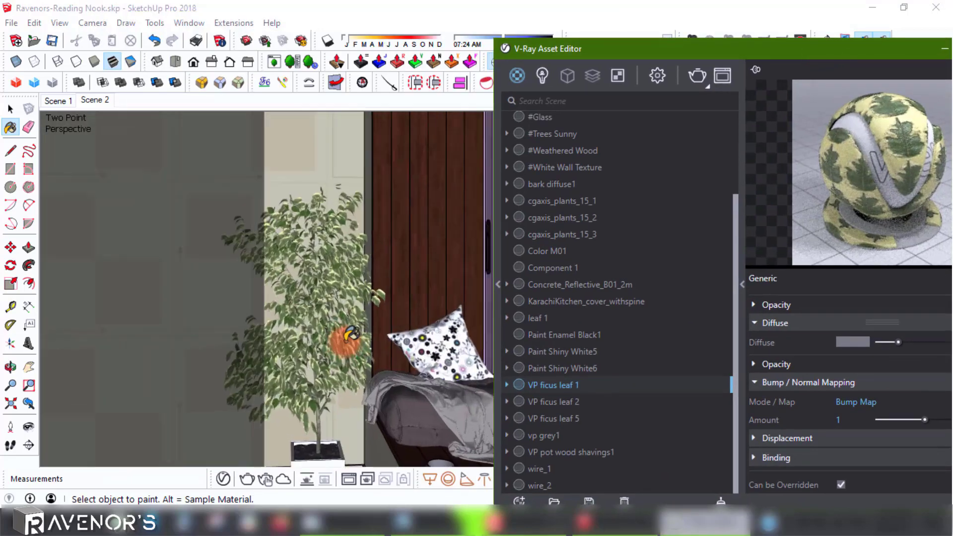
{"action": "scroll", "coordinate": [350, 334], "scroll_direction": "up", "scroll_amount": 5}
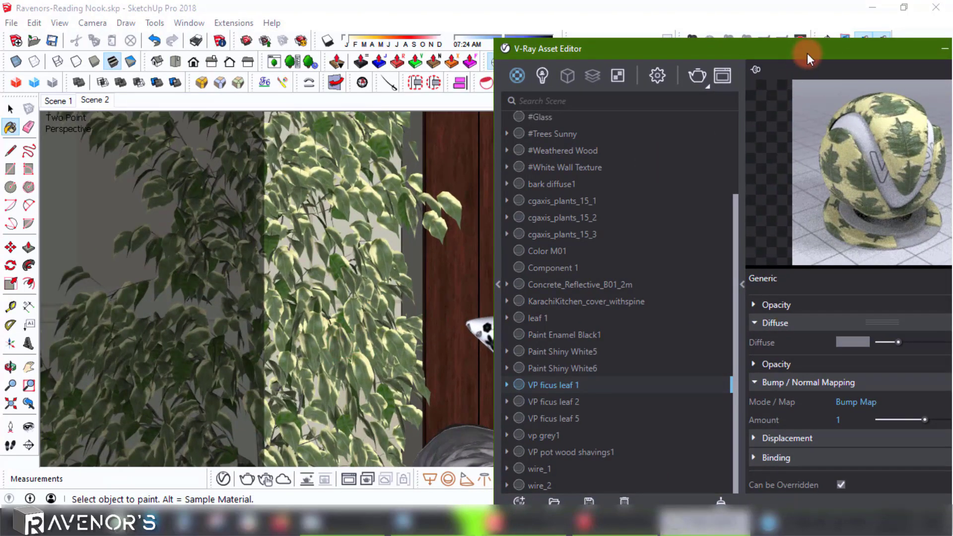
{"action": "mouse_move", "coordinate": [818, 53]}
{"action": "left_mouse_down"}
{"action": "mouse_move", "coordinate": [550, 46]}
{"action": "mouse_move", "coordinate": [429, 11]}
{"action": "mouse_move", "coordinate": [505, 17]}
{"action": "left_mouse_up"}
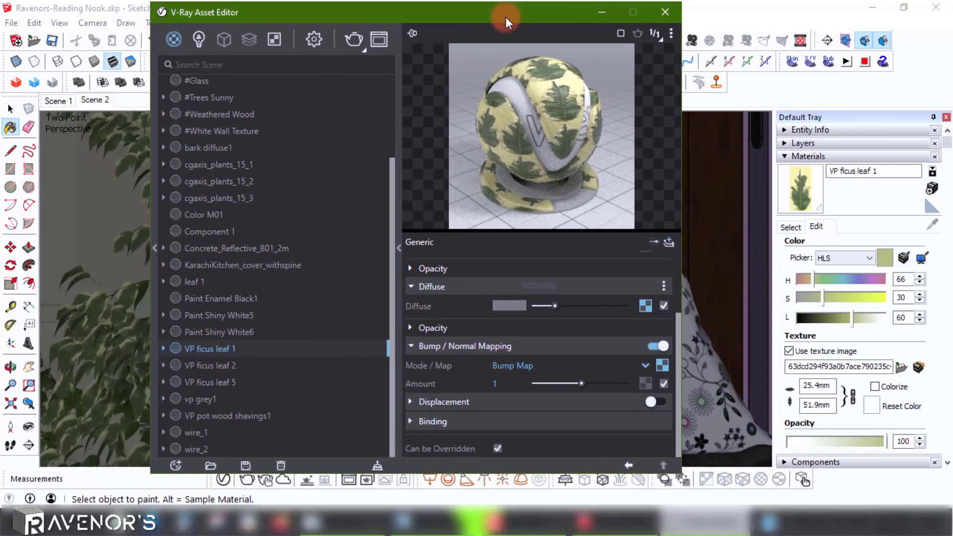
{"action": "left_click", "coordinate": [224, 366]}
{"action": "left_click", "coordinate": [918, 367]}
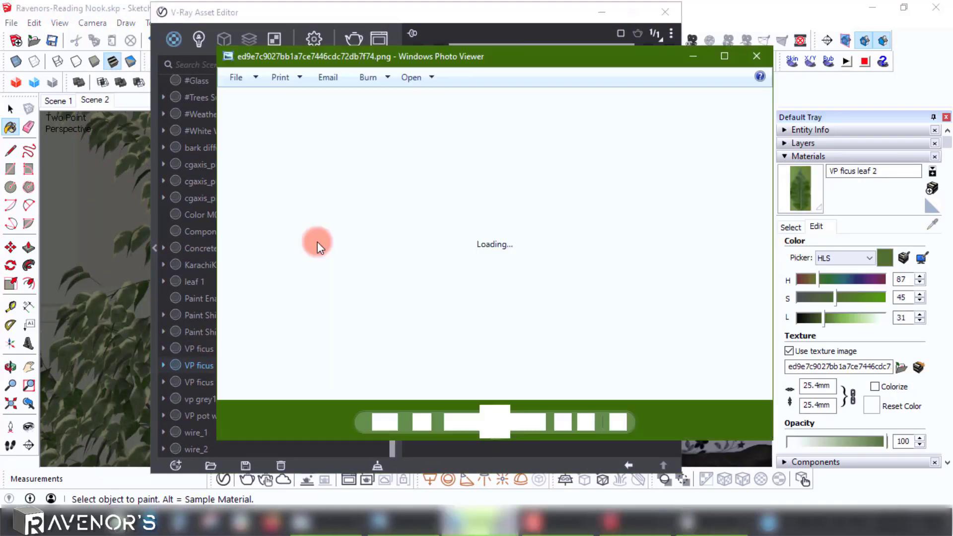
{"action": "left_click", "coordinate": [236, 77]}
{"action": "left_click", "coordinate": [265, 110]}
- Sample the window seat and pot shavings, then pick up the floor cushion's Paint Shiny White6
{"action": "scroll", "coordinate": [277, 244], "scroll_direction": "up", "scroll_amount": 3}
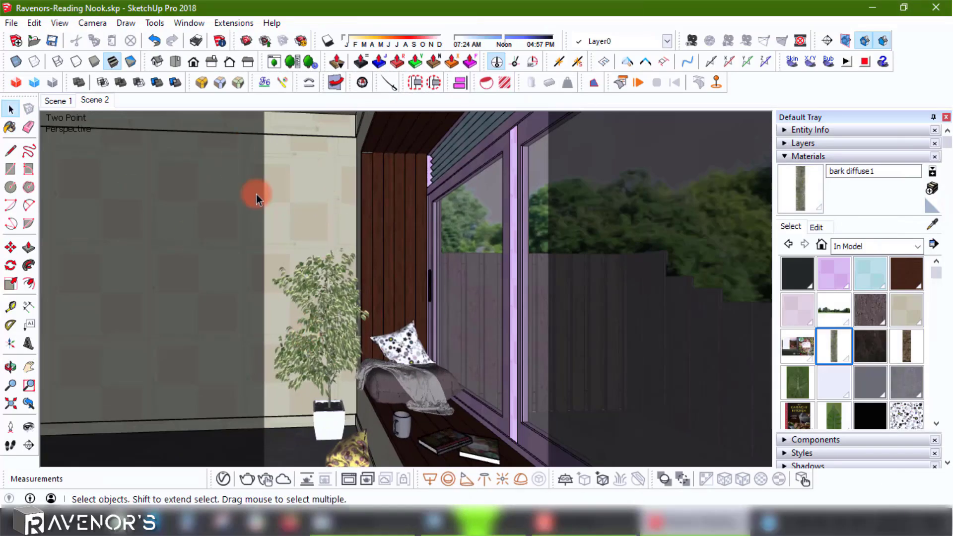
{"action": "left_click", "coordinate": [383, 7]}
{"action": "left_click", "coordinate": [932, 223]}
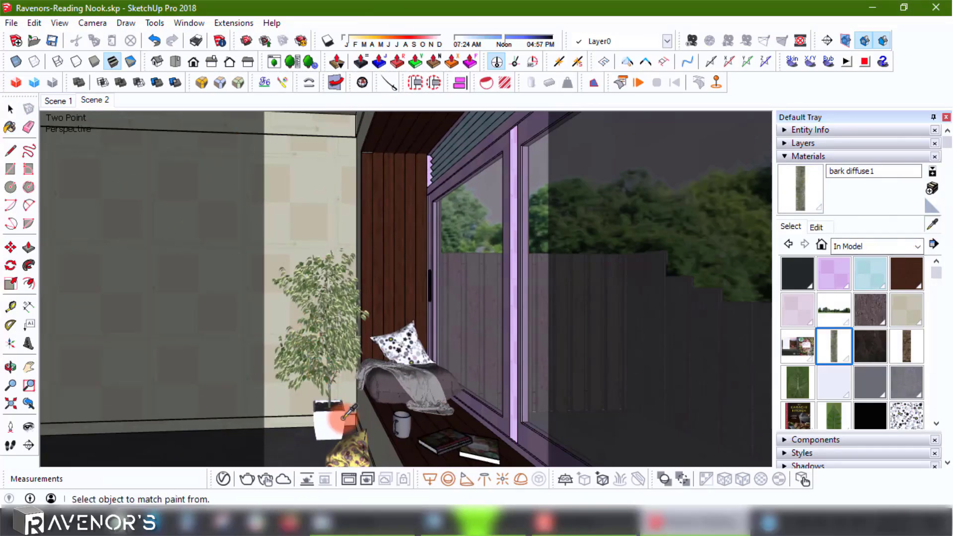
{"action": "left_click", "coordinate": [385, 431]}
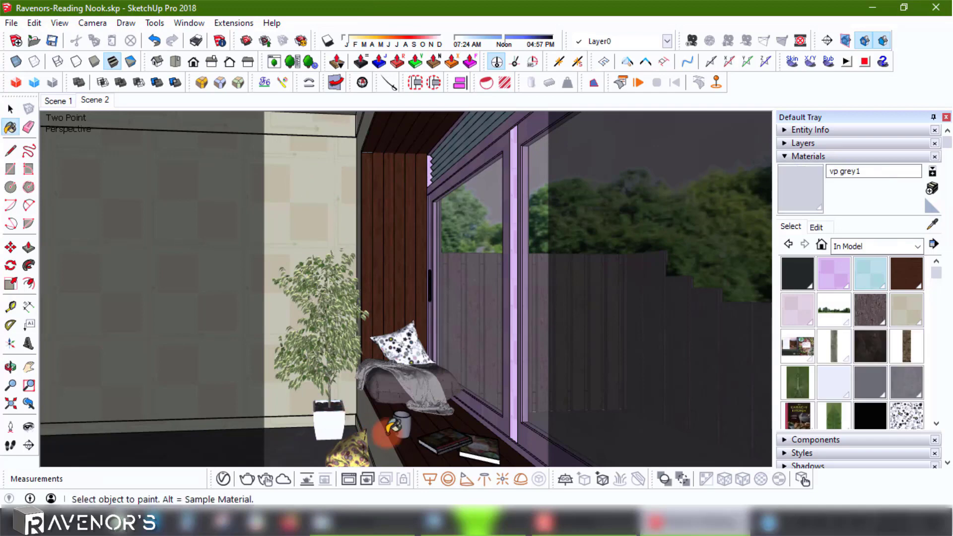
{"action": "left_click", "coordinate": [933, 224]}
{"action": "left_click", "coordinate": [330, 407]}
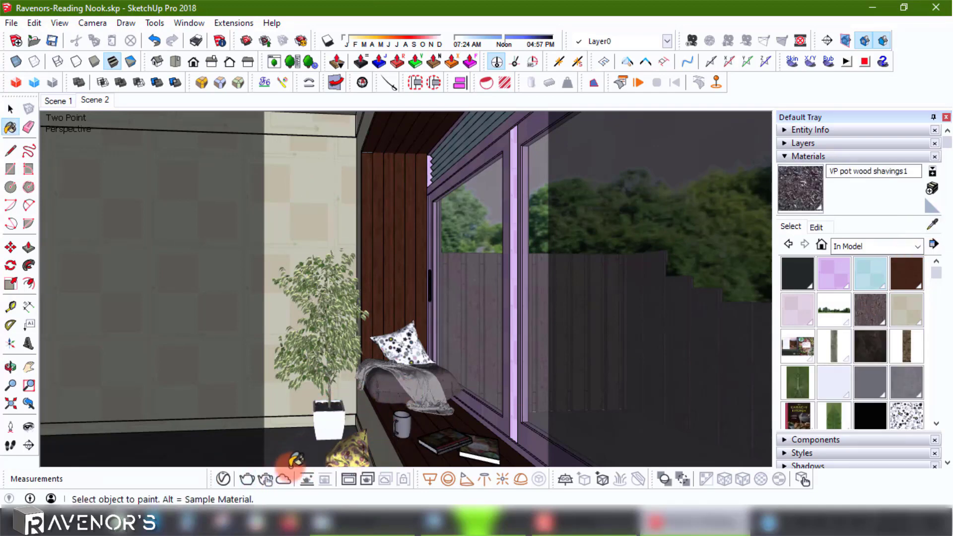
{"action": "left_click", "coordinate": [224, 480]}
{"action": "right_click", "coordinate": [251, 426]}
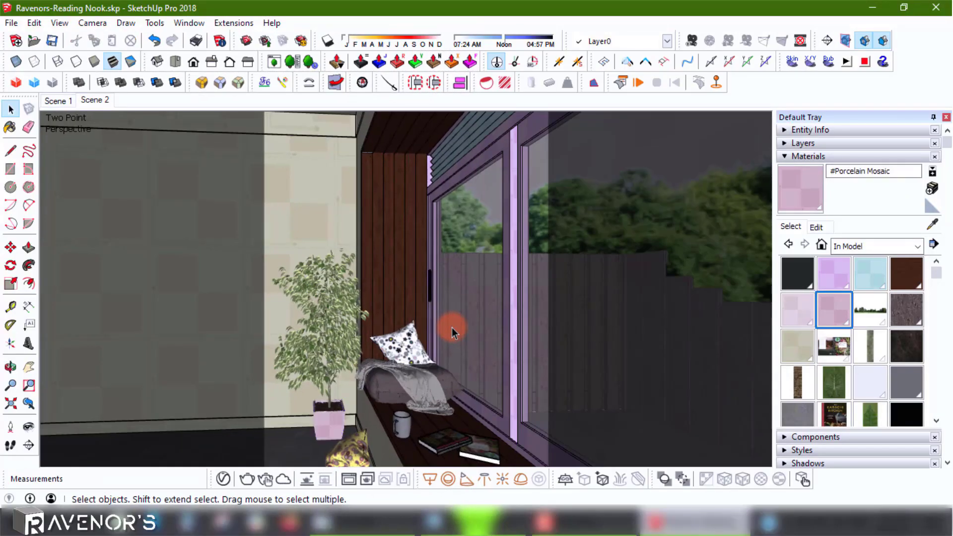
{"action": "left_click", "coordinate": [933, 224]}
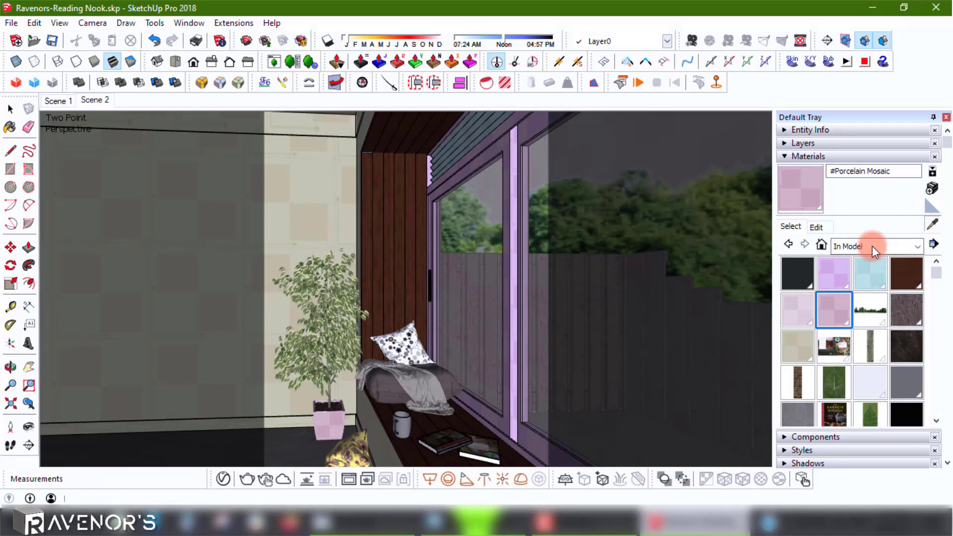
{"action": "left_click", "coordinate": [346, 445]}
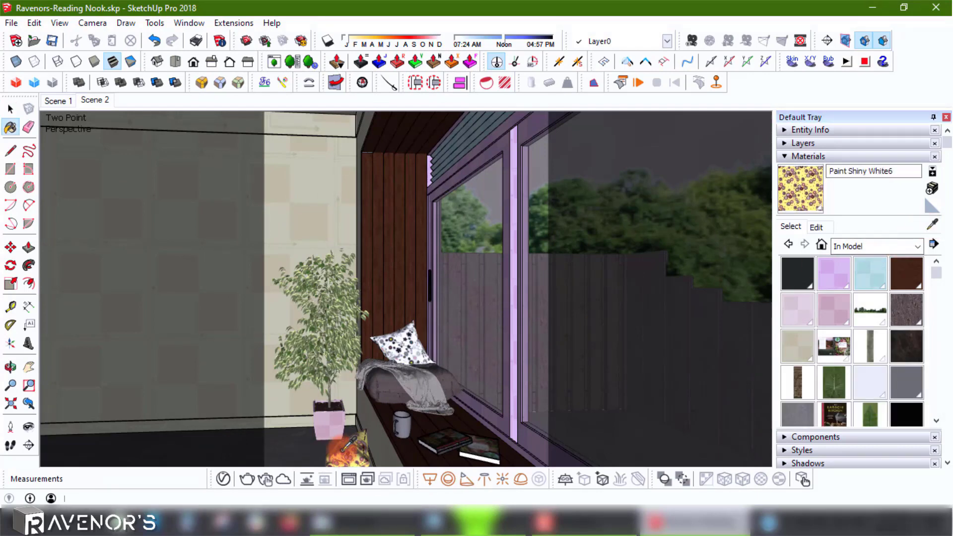
- Load DMSW216706_zoom.jpg from the Couch Fabric folder as the Diffuse bitmap
{"action": "left_click", "coordinate": [224, 480]}
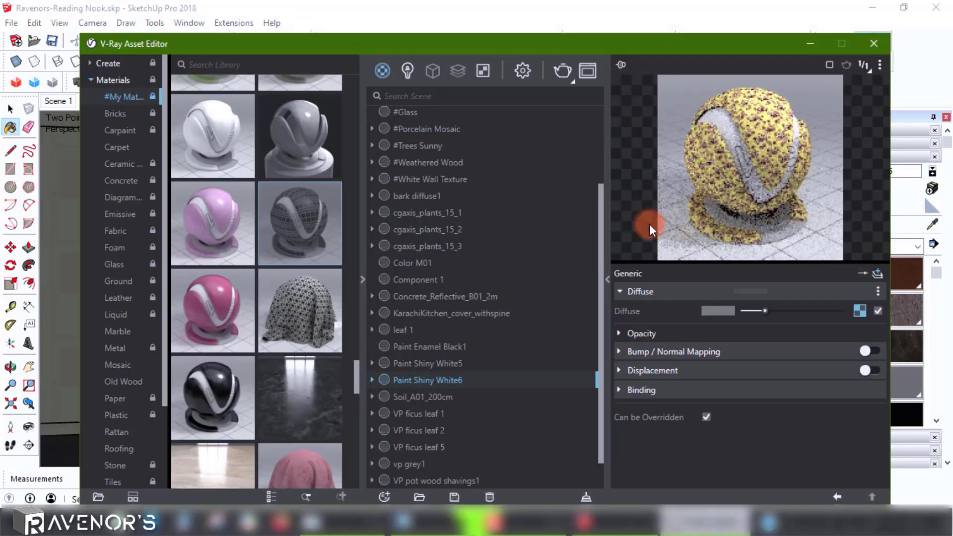
{"action": "left_click", "coordinate": [860, 311]}
{"action": "left_click", "coordinate": [871, 311]}
{"action": "left_click", "coordinate": [872, 304]}
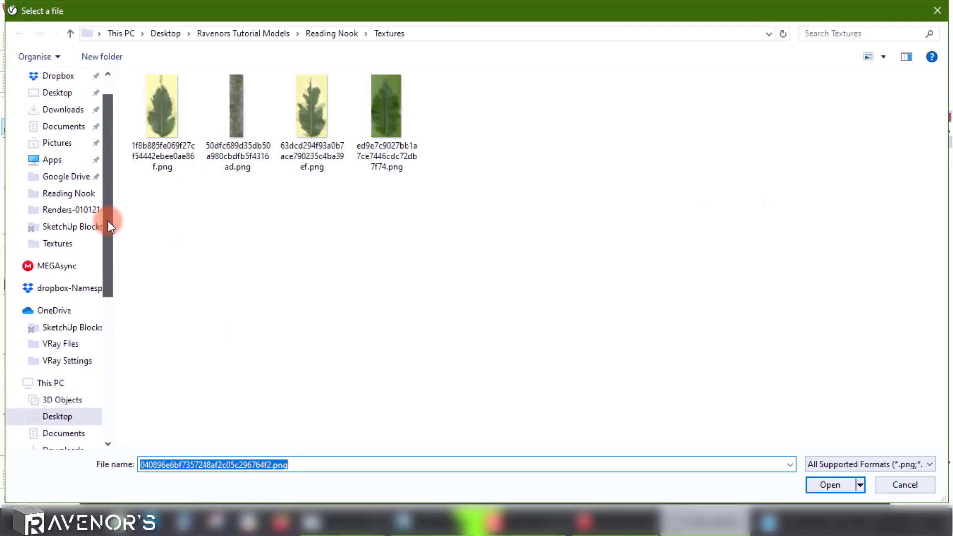
{"action": "left_click", "coordinate": [57, 137]}
{"action": "double_click", "coordinate": [177, 113]}
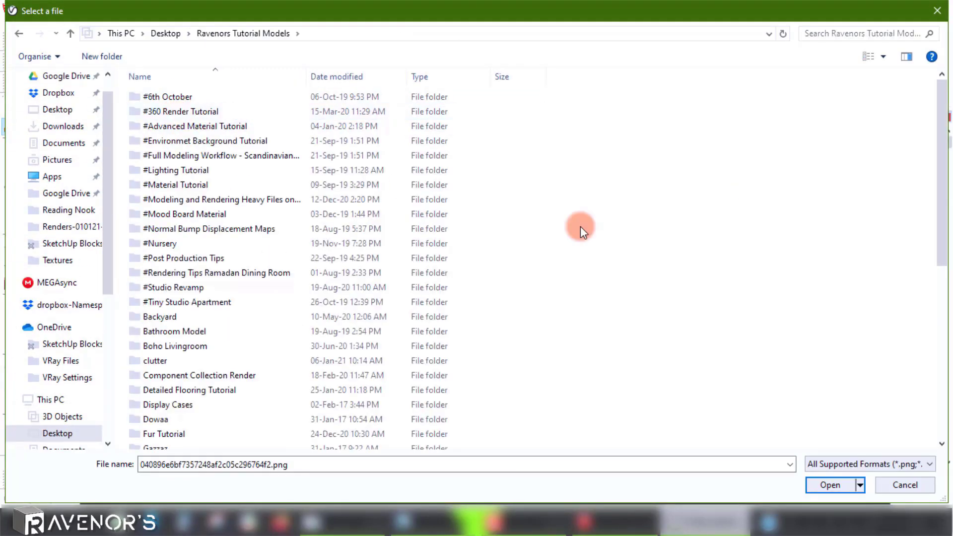
{"action": "scroll", "coordinate": [579, 278], "scroll_direction": "down", "scroll_amount": 7}
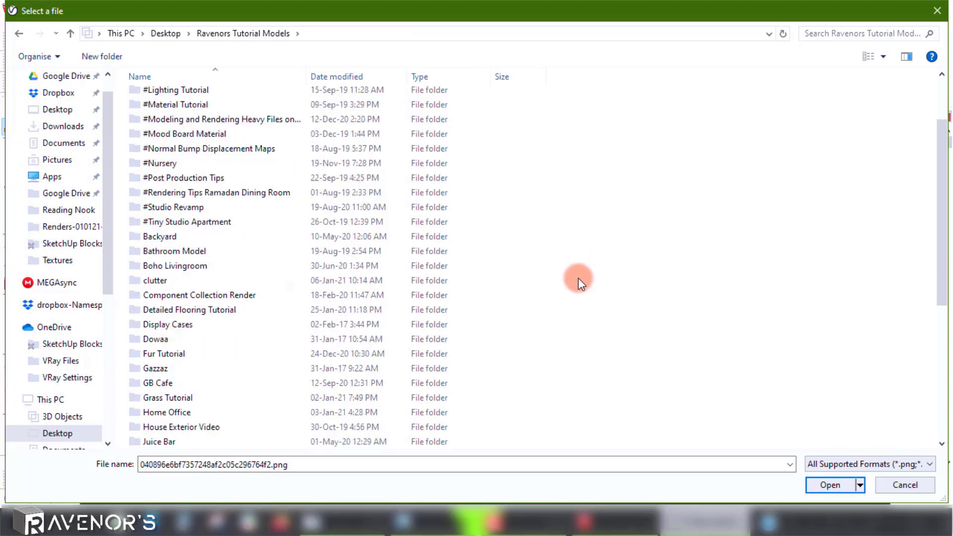
{"action": "scroll", "coordinate": [579, 278], "scroll_direction": "down", "scroll_amount": 1}
{"action": "double_click", "coordinate": [288, 353]}
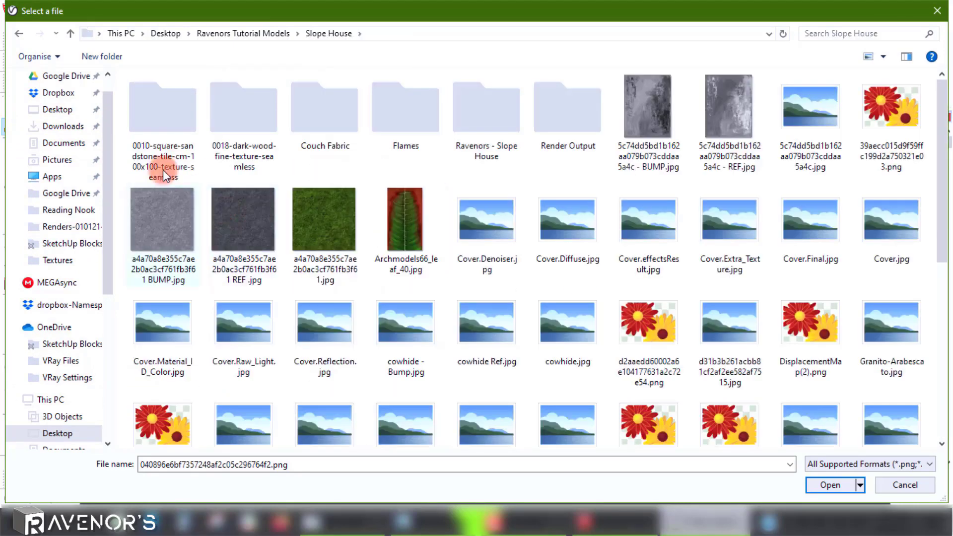
{"action": "double_click", "coordinate": [324, 111]}
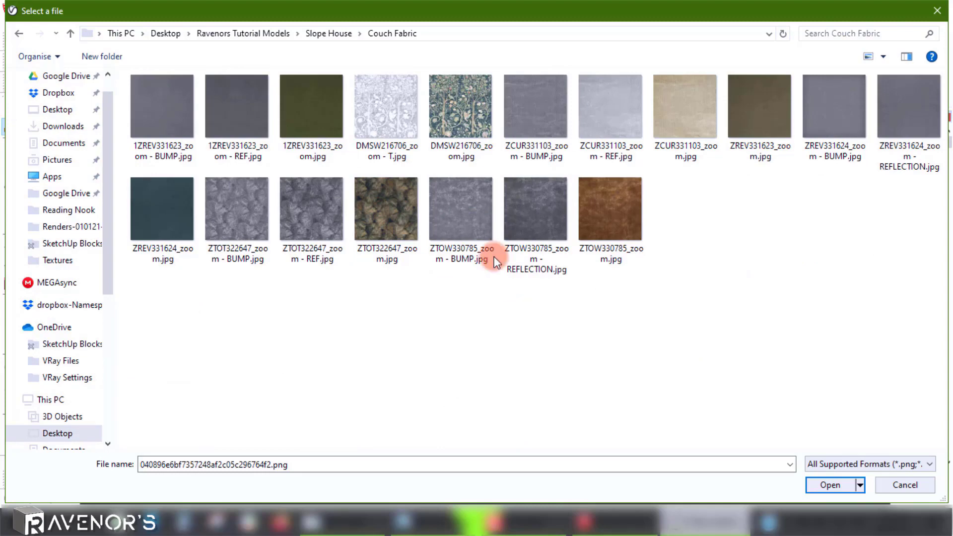
{"action": "left_click", "coordinate": [460, 107]}
{"action": "left_click", "coordinate": [830, 486]}
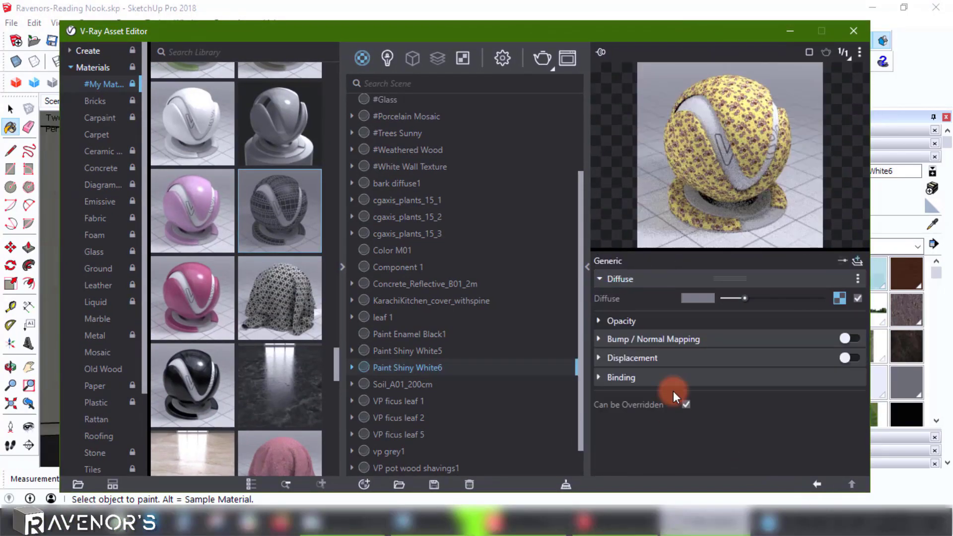
- Enable bump mapping with DMSW216706_zoom - T.jpg as the bump image
{"action": "left_click", "coordinate": [852, 341]}
{"action": "left_click", "coordinate": [856, 359]}
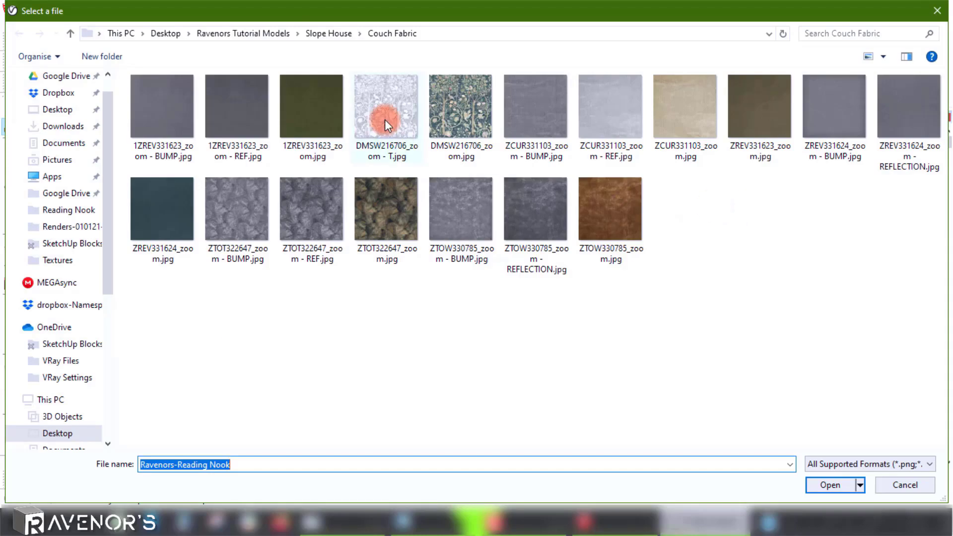
{"action": "double_click", "coordinate": [386, 107]}
{"action": "left_click", "coordinate": [818, 484]}
{"action": "left_click", "coordinate": [860, 52]}
- Add a Reflection layer with 0.2 glossiness and apply a map to the glossiness slot
{"action": "left_click", "coordinate": [828, 196]}
{"action": "left_click", "coordinate": [858, 262]}
{"action": "left_click", "coordinate": [800, 269]}
{"action": "left_click", "coordinate": [697, 316]}
{"action": "type", "text": "0.2"}
{"action": "key", "text": "Return"}
{"action": "right_click", "coordinate": [833, 412]}
{"action": "left_click", "coordinate": [774, 328]}
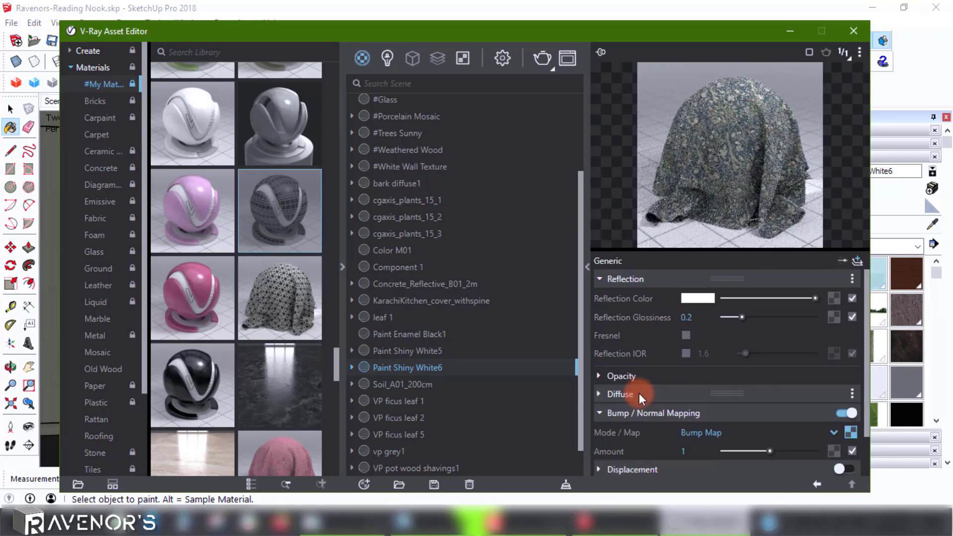
{"action": "right_click", "coordinate": [834, 317]}
{"action": "left_click", "coordinate": [801, 338]}
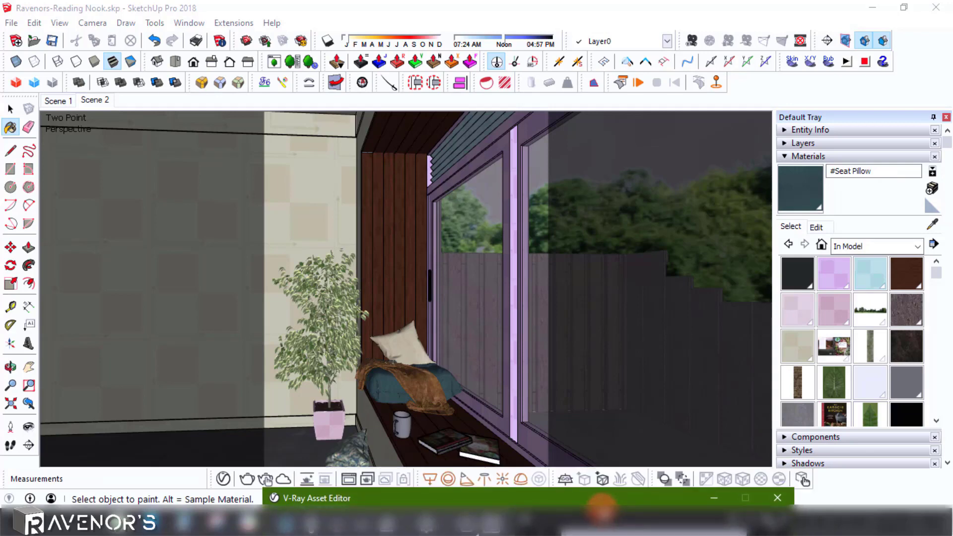
- Sample the book cover and brighten KarachiKitchen_cover_withspine's reflection colour from black to grey
{"action": "left_click_drag", "start_coordinate": [602, 507], "coordinate": [651, 43]}
{"action": "left_click", "coordinate": [834, 39]}
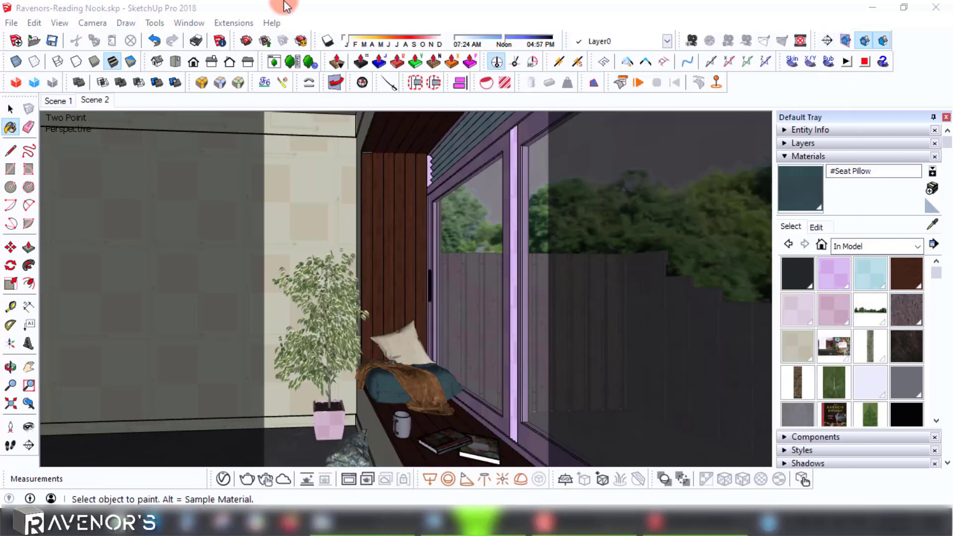
{"action": "left_click", "coordinate": [10, 108]}
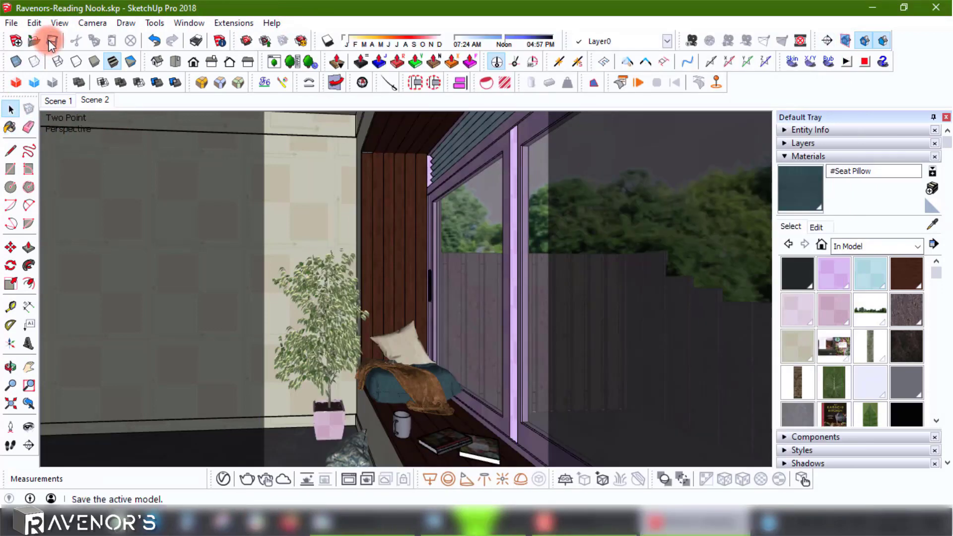
{"action": "left_click", "coordinate": [933, 224]}
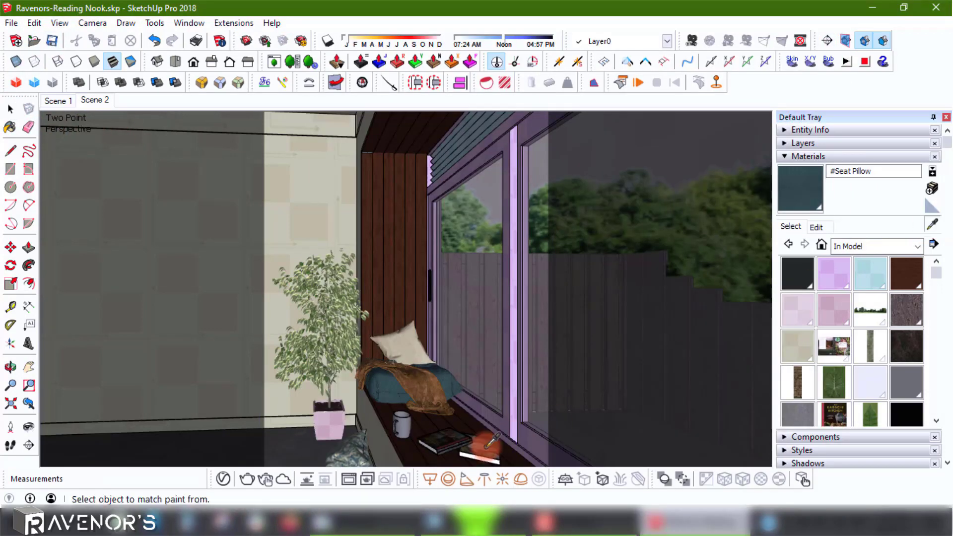
{"action": "left_click", "coordinate": [442, 439]}
{"action": "left_click", "coordinate": [225, 479]}
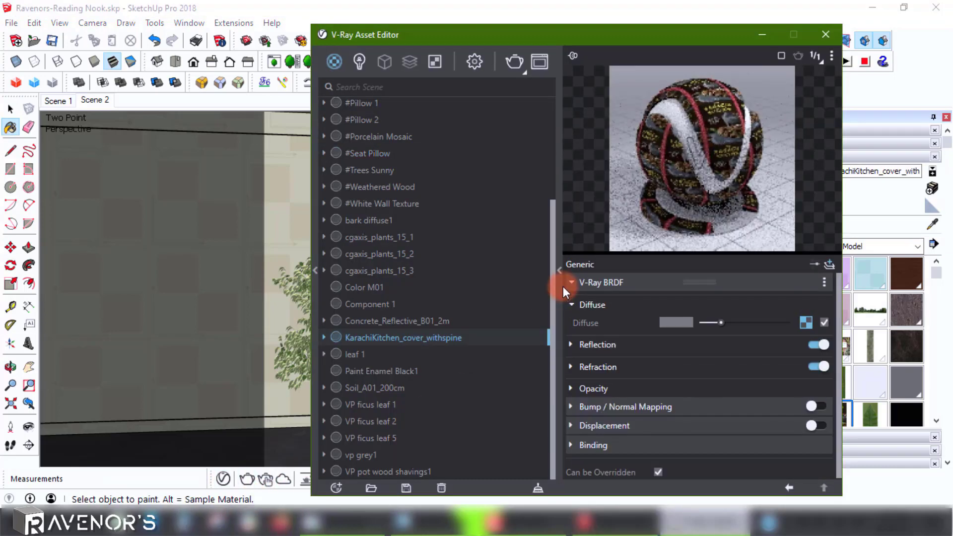
{"action": "left_click", "coordinate": [609, 346]}
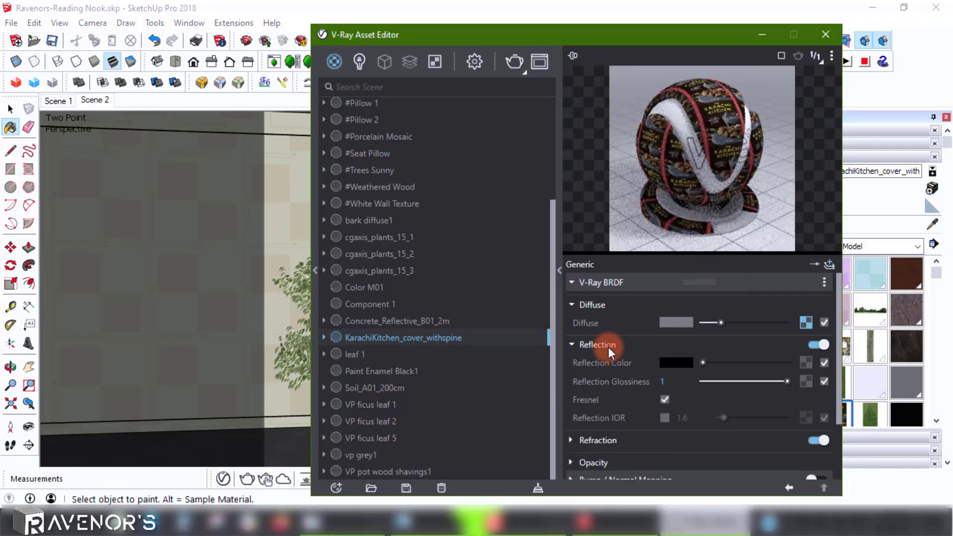
{"action": "left_click_drag", "start_coordinate": [705, 363], "coordinate": [714, 362]}
{"action": "left_click", "coordinate": [676, 380]}
{"action": "double_click", "coordinate": [676, 380]}
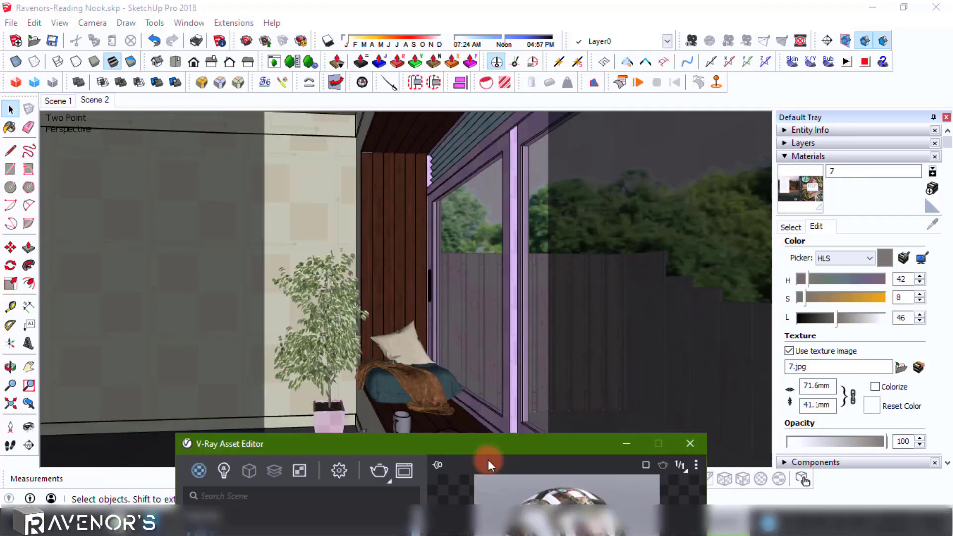
- Sample the mug and brighten its Component 1 reflection colour, editing the glossiness value
{"action": "left_click_drag", "start_coordinate": [488, 460], "coordinate": [484, 493]}
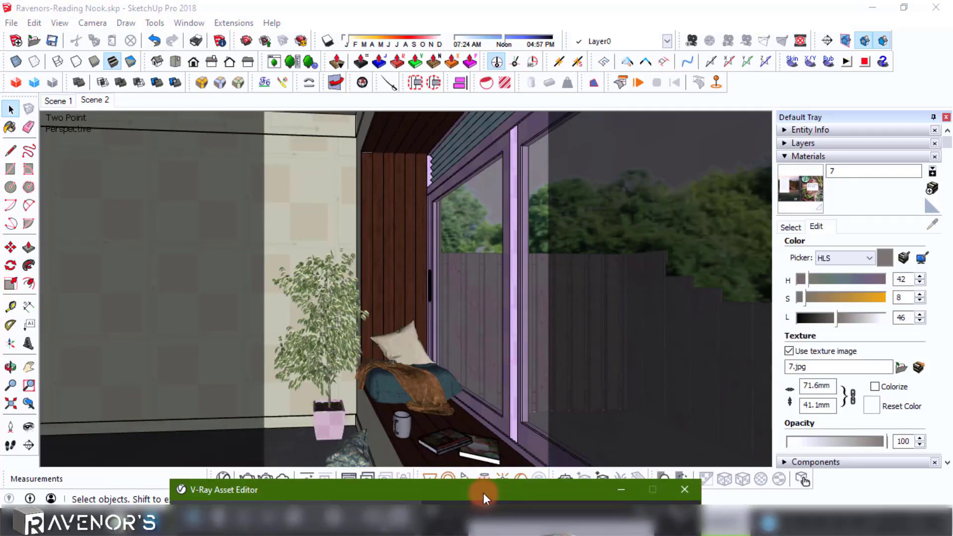
{"action": "left_click", "coordinate": [791, 227]}
{"action": "left_click", "coordinate": [933, 224]}
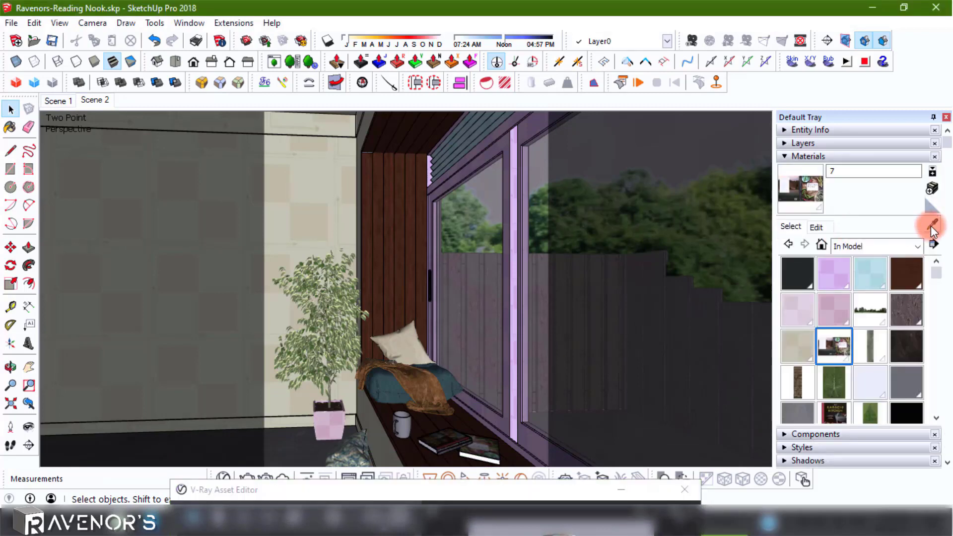
{"action": "left_click", "coordinate": [405, 425]}
{"action": "left_click", "coordinate": [517, 493]}
{"action": "left_click_drag", "start_coordinate": [518, 493], "coordinate": [549, 37]}
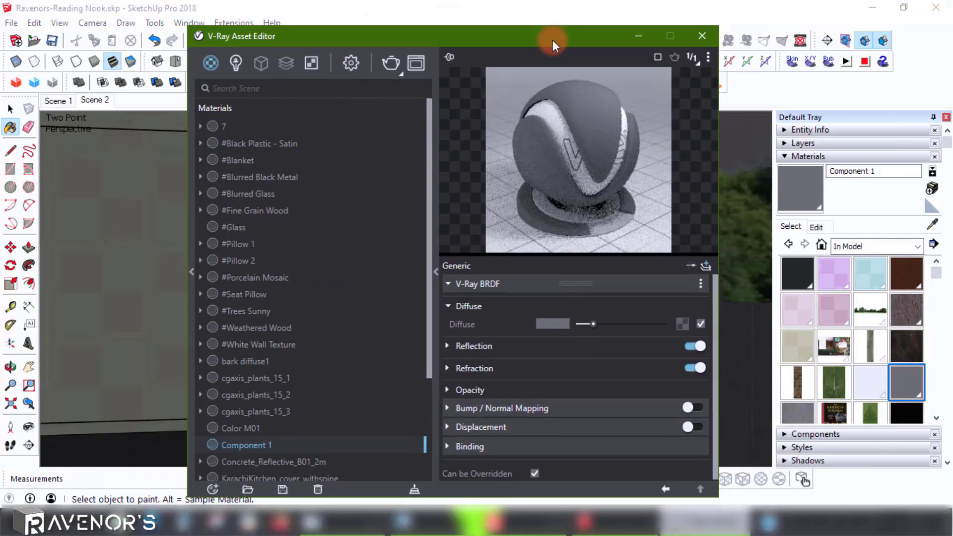
{"action": "left_click_drag", "start_coordinate": [577, 364], "coordinate": [606, 362]}
{"action": "left_click", "coordinate": [556, 382]}
{"action": "type", "text": "0"}
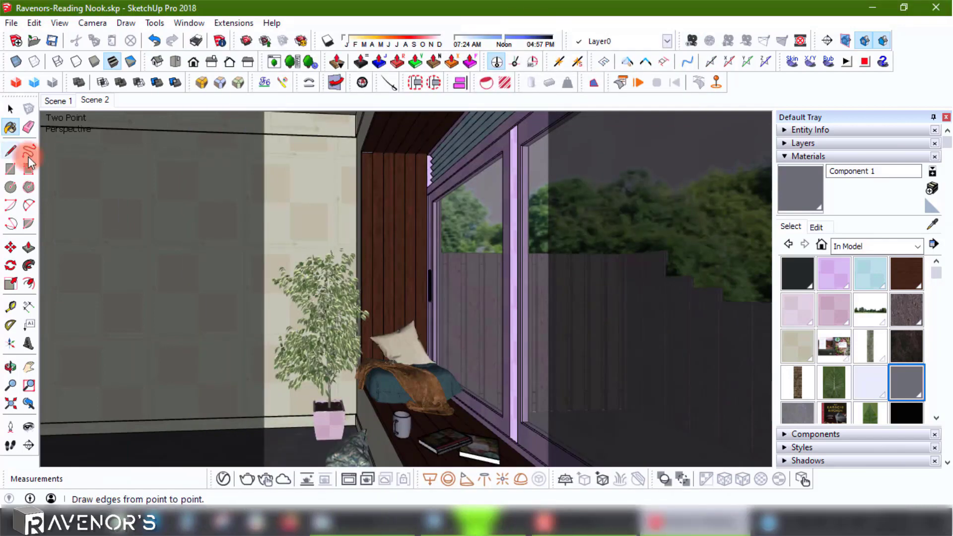
{"action": "key", "text": "space"}
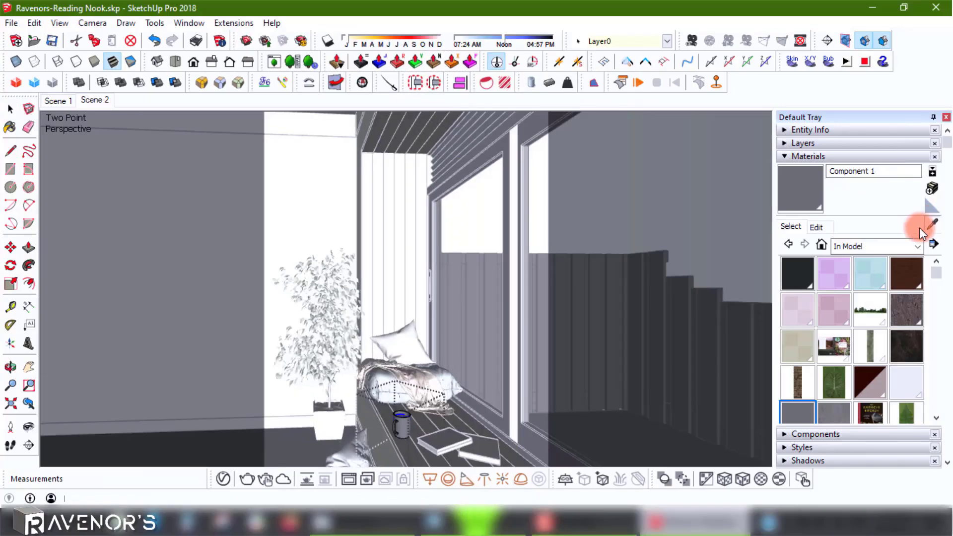
- Sample the Coffee material inside the mug and return to the Scene 2 view
{"action": "left_click", "coordinate": [932, 224]}
{"action": "scroll", "coordinate": [400, 434], "scroll_direction": "up", "scroll_amount": 6}
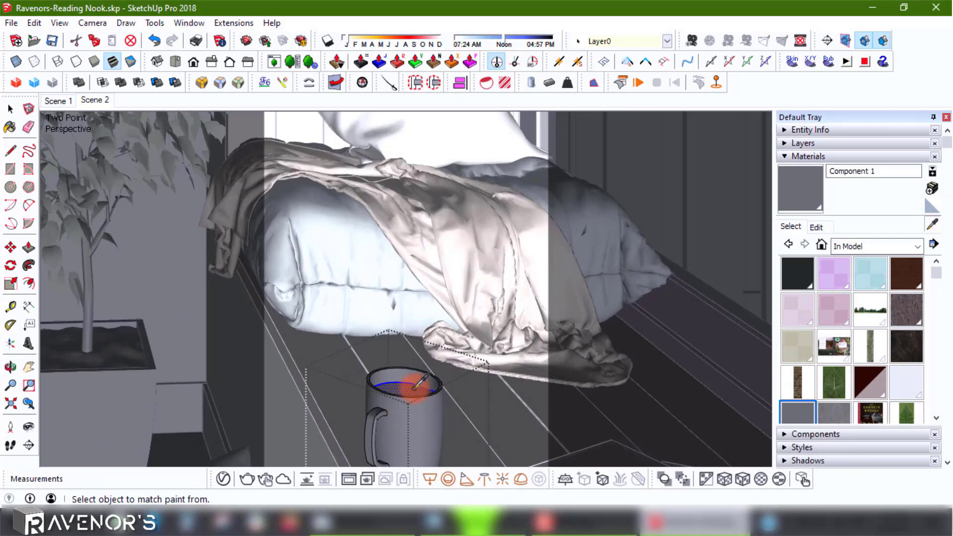
{"action": "left_click", "coordinate": [413, 388]}
{"action": "left_click", "coordinate": [10, 108]}
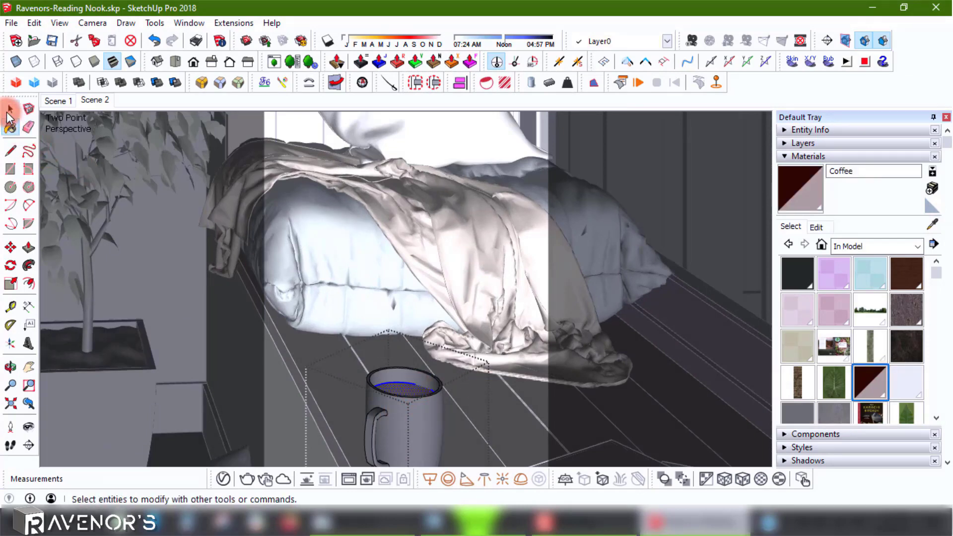
{"action": "left_click", "coordinate": [99, 101]}
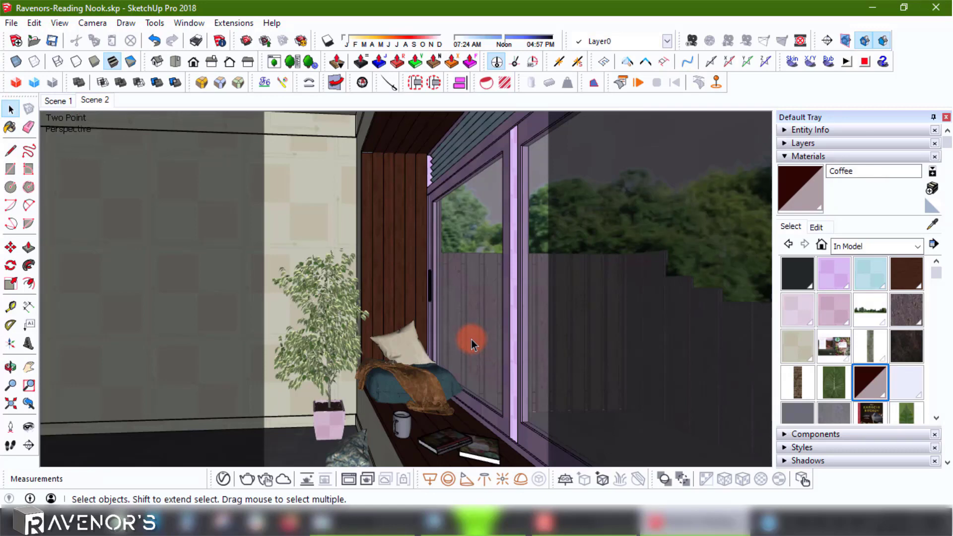
- Save the model and orbit the view in toward the wall
{"action": "middle_click_drag", "start_coordinate": [474, 339], "coordinate": [422, 285]}
{"action": "left_click", "coordinate": [52, 40]}
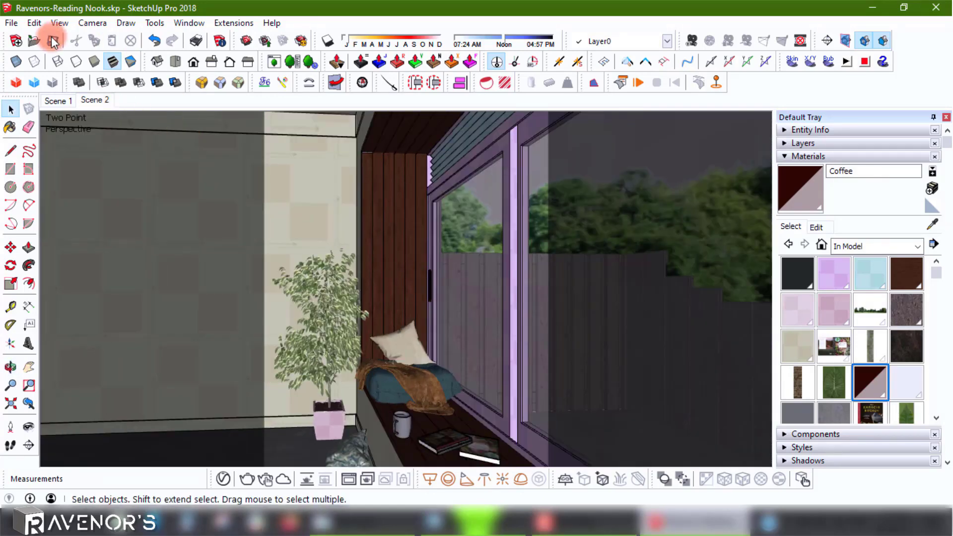
{"action": "middle_click_drag", "start_coordinate": [558, 330], "coordinate": [329, 356]}
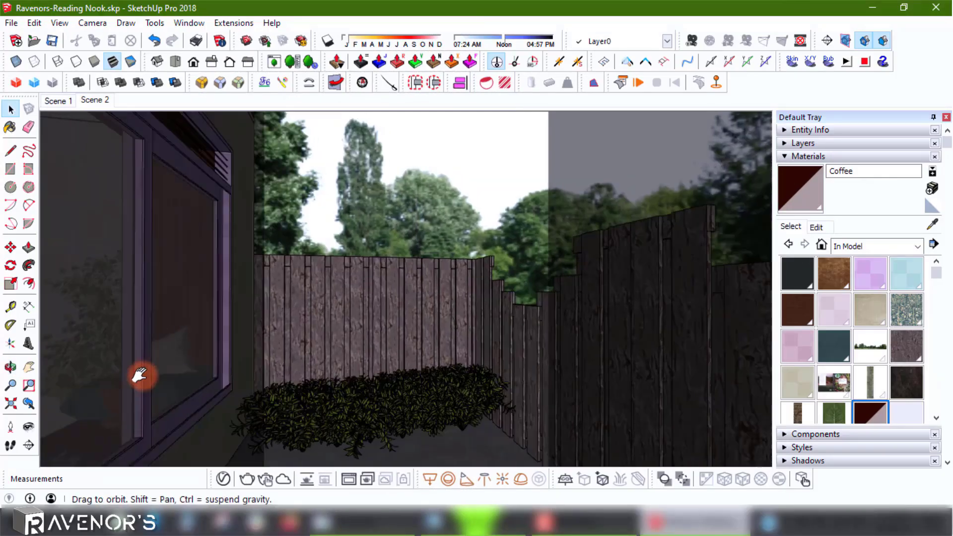
- Add a Reflection layer with 0.8 glossiness to the bush's green Cor_F16 material
{"action": "key", "text": "space"}
{"action": "left_click", "coordinate": [932, 224]}
{"action": "left_click", "coordinate": [414, 399]}
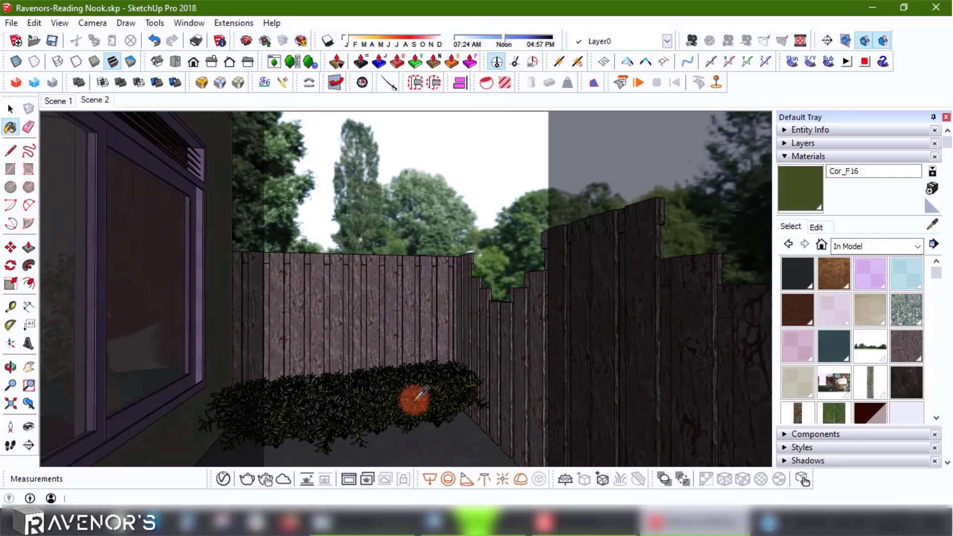
{"action": "left_click", "coordinate": [223, 479]}
{"action": "left_click_drag", "start_coordinate": [678, 198], "coordinate": [552, 330]}
{"action": "left_click", "coordinate": [773, 276]}
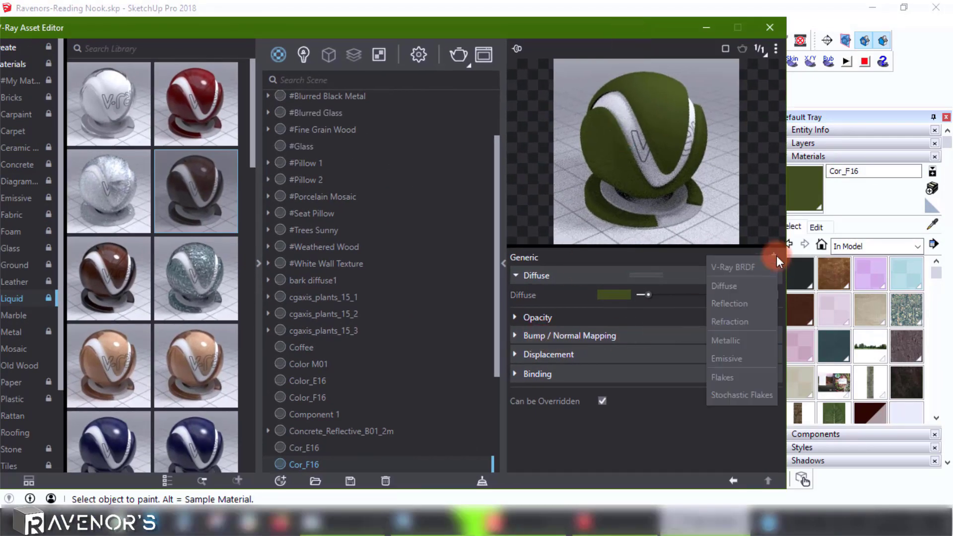
{"action": "left_click", "coordinate": [734, 301]}
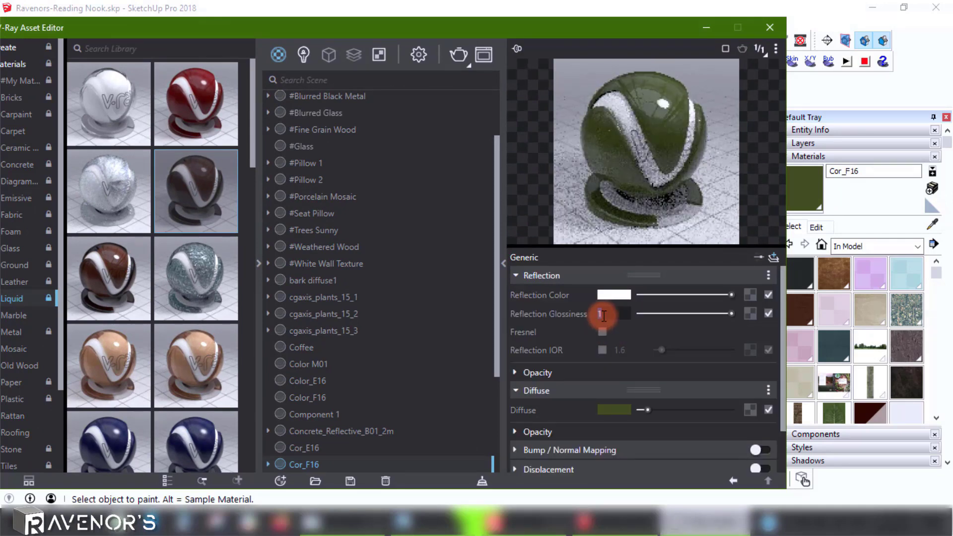
{"action": "type", "text": "0.8"}
{"action": "key", "text": "Return"}
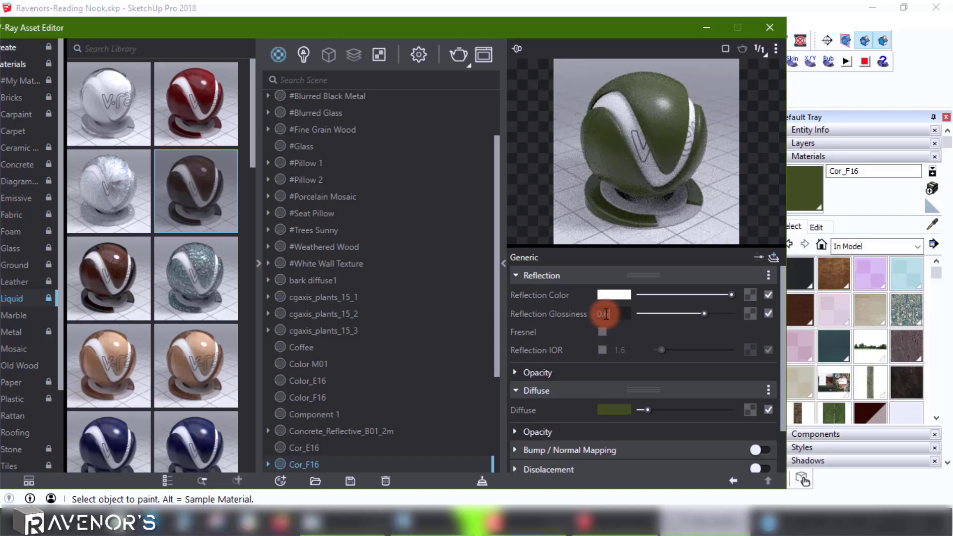
- Close the V-Ray material editor and return to the window-seat scene view
{"action": "left_click", "coordinate": [770, 27]}
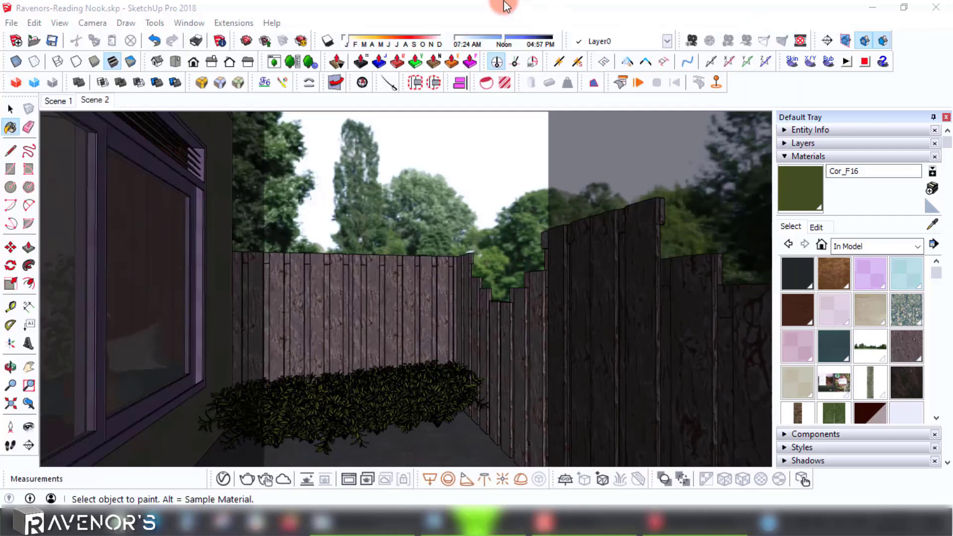
{"action": "left_click", "coordinate": [11, 109]}
{"action": "left_click", "coordinate": [429, 295]}
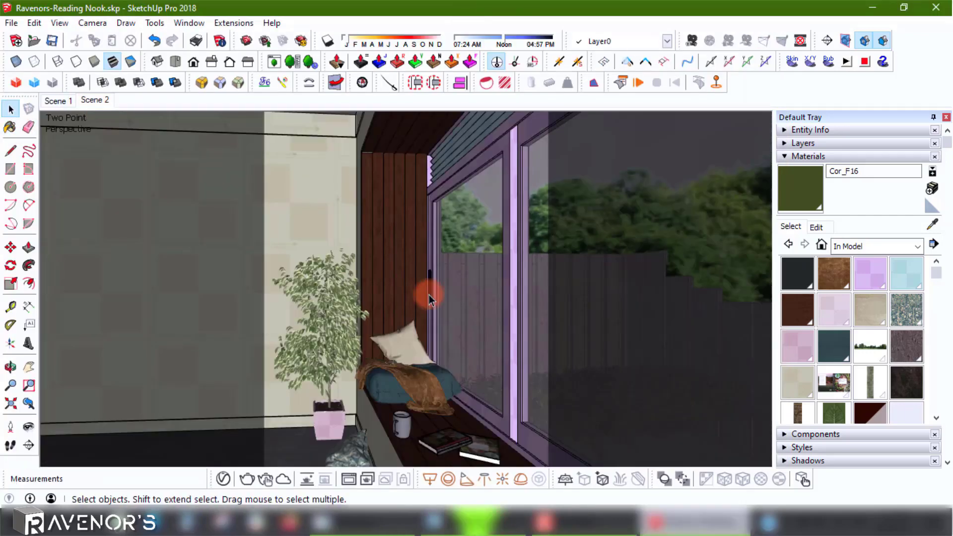
- Purge unused items from the model via Model Info's Statistics page
{"action": "left_click", "coordinate": [221, 39]}
{"action": "left_click", "coordinate": [367, 207]}
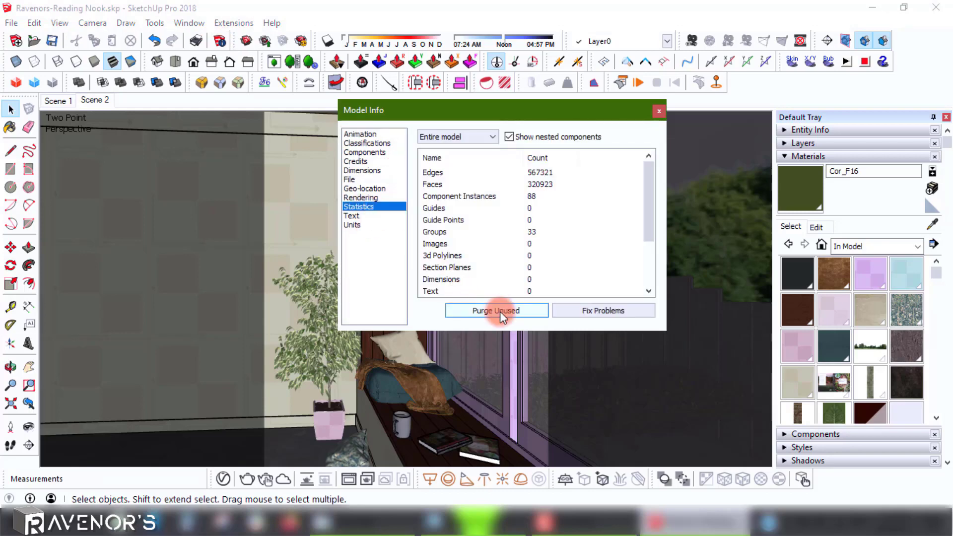
{"action": "left_click", "coordinate": [659, 111]}
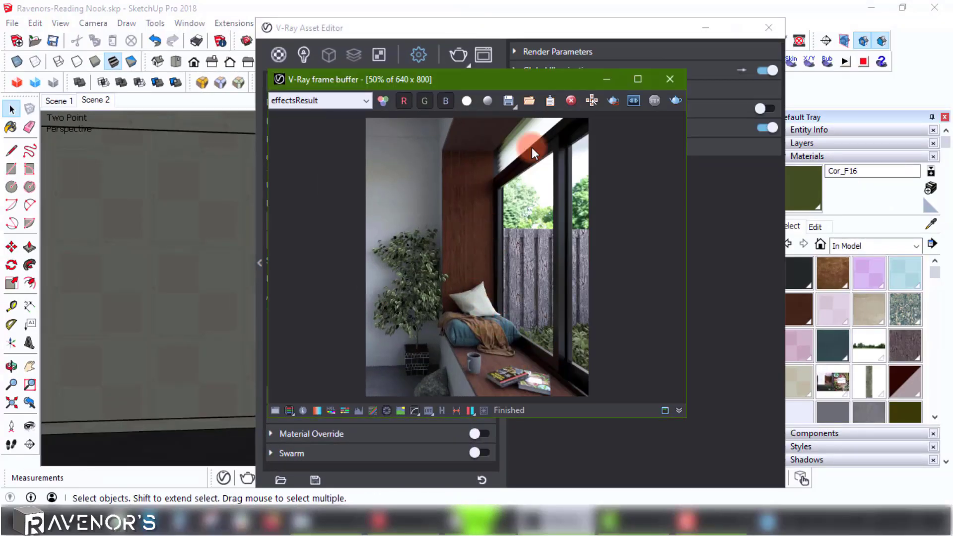
- Maximize the V-Ray frame buffer to inspect the 640 × 800 render at full size
{"action": "left_click", "coordinate": [640, 78]}
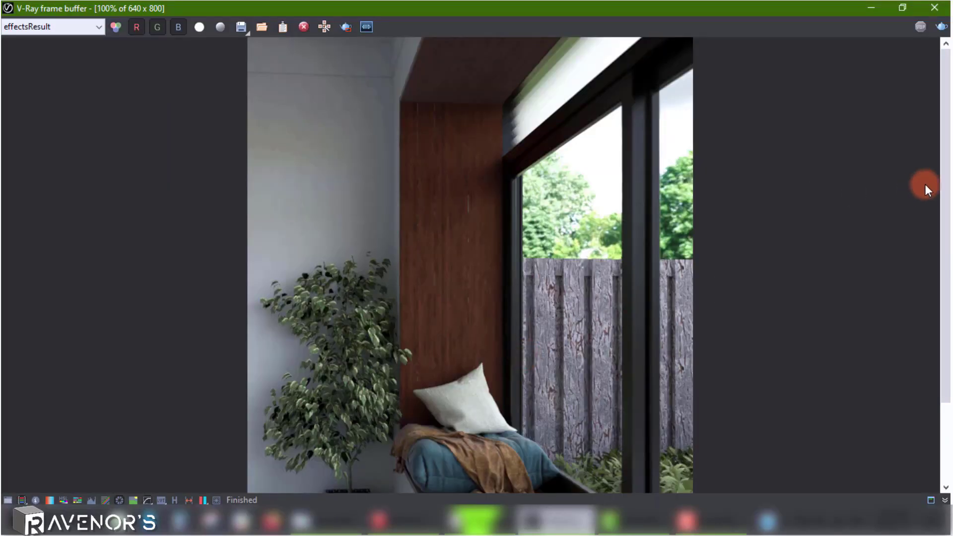
{"action": "mouse_move", "coordinate": [944, 165]}
{"action": "left_mouse_down"}
{"action": "mouse_move", "coordinate": [950, 271]}
{"action": "mouse_move", "coordinate": [931, 166]}
{"action": "mouse_move", "coordinate": [937, 138]}
{"action": "mouse_move", "coordinate": [937, 225]}
{"action": "mouse_move", "coordinate": [937, 183]}
{"action": "mouse_move", "coordinate": [930, 219]}
{"action": "left_mouse_up"}
{"action": "scroll", "coordinate": [509, 288], "scroll_direction": "down", "scroll_amount": 1}
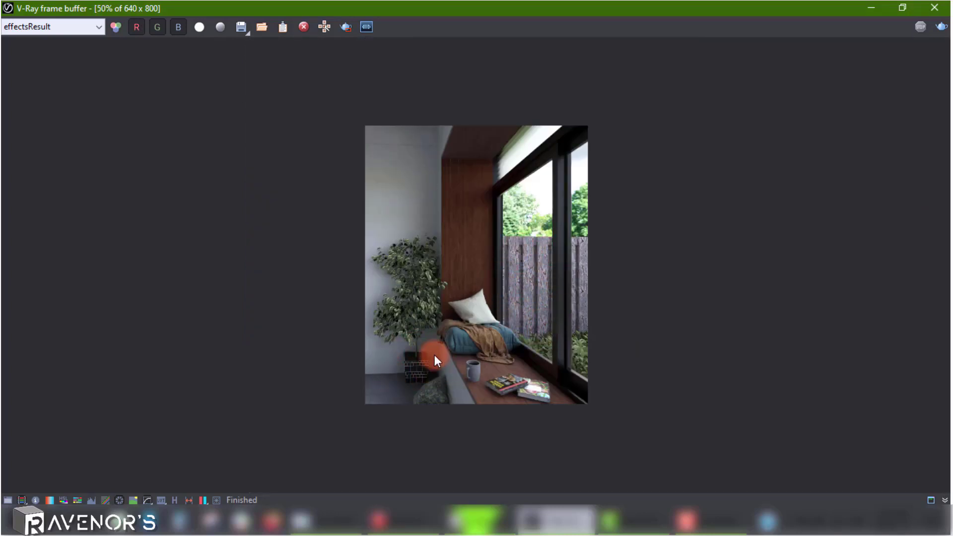
- Bring the finished render forward and open its Color Corrections panel
{"action": "left_click", "coordinate": [902, 8]}
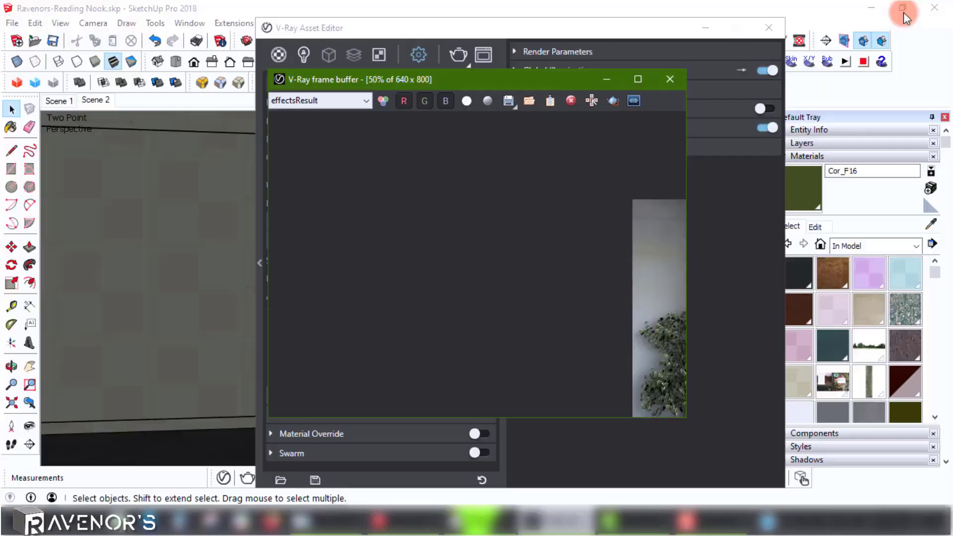
{"action": "left_click", "coordinate": [542, 163]}
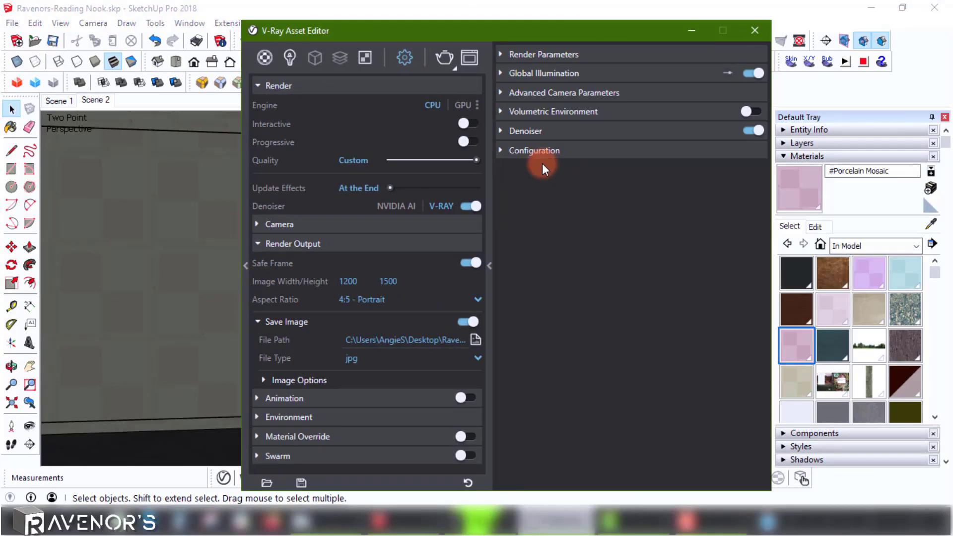
{"action": "left_click", "coordinate": [469, 58]}
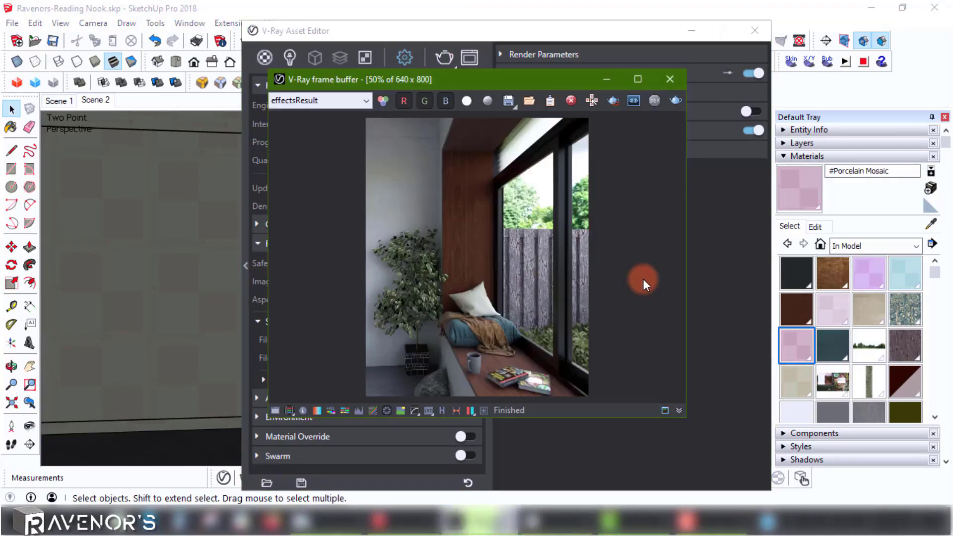
{"action": "left_click", "coordinate": [276, 407]}
{"action": "left_click_drag", "start_coordinate": [696, 79], "coordinate": [508, 60]}
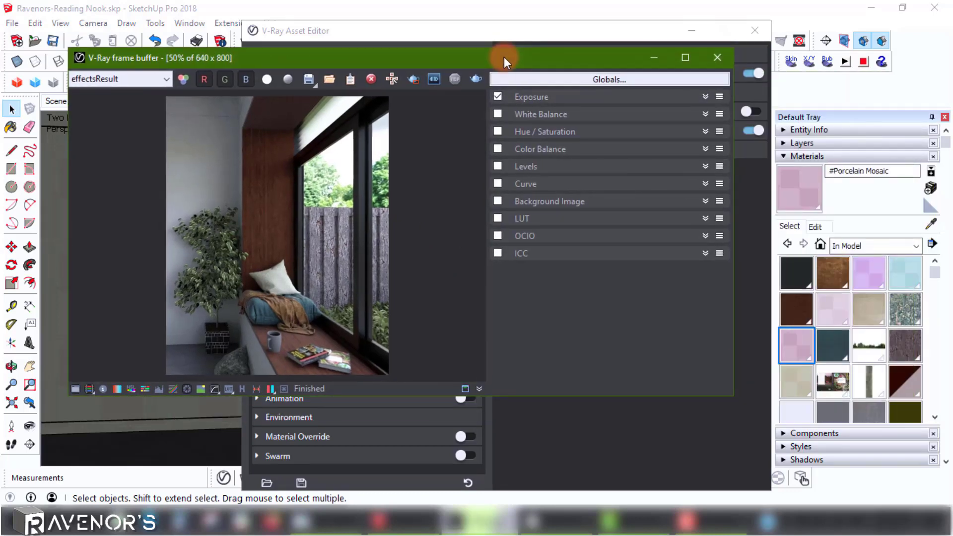
- Set Exposure to 1.00 and toggle the correction off and on to compare
{"action": "left_click", "coordinate": [705, 97]}
{"action": "left_click_drag", "start_coordinate": [718, 124], "coordinate": [696, 124]}
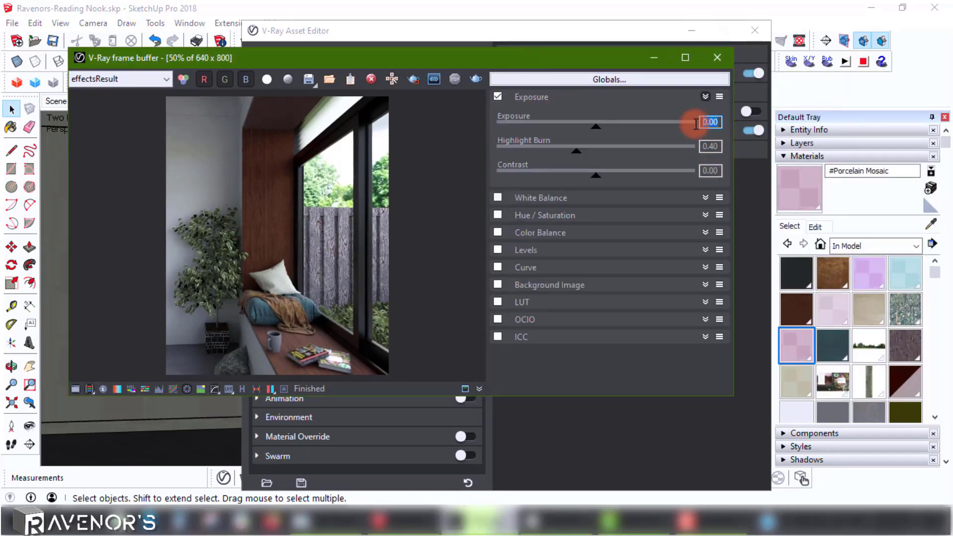
{"action": "type", "text": "1"}
{"action": "key", "text": "Return"}
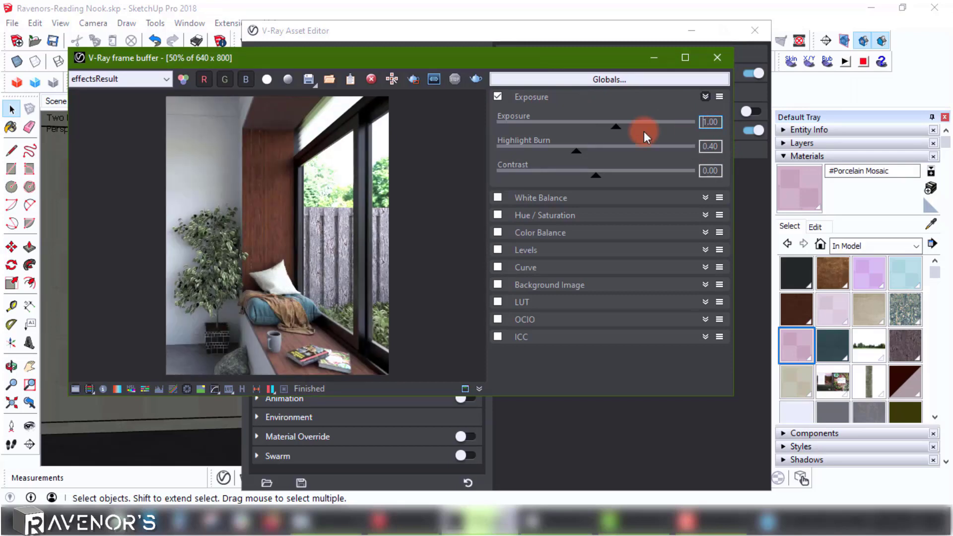
{"action": "left_click", "coordinate": [499, 96]}
{"action": "left_click", "coordinate": [499, 96]}
{"action": "left_click", "coordinate": [499, 96]}
{"action": "left_click", "coordinate": [499, 96]}
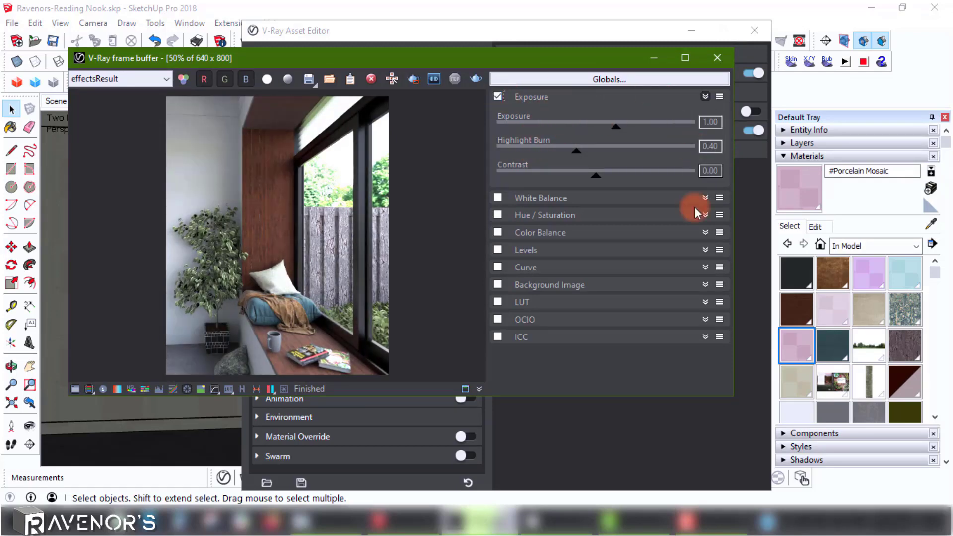
- Enable Bloom/Glare in the Lens Effects panel and display the RGB channel
{"action": "left_click", "coordinate": [283, 397]}
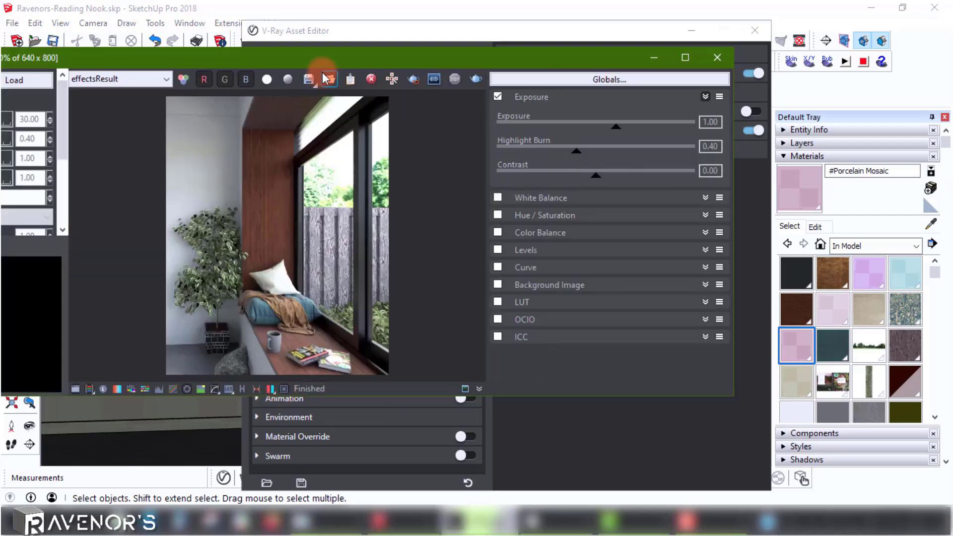
{"action": "left_click_drag", "start_coordinate": [403, 55], "coordinate": [531, 41]}
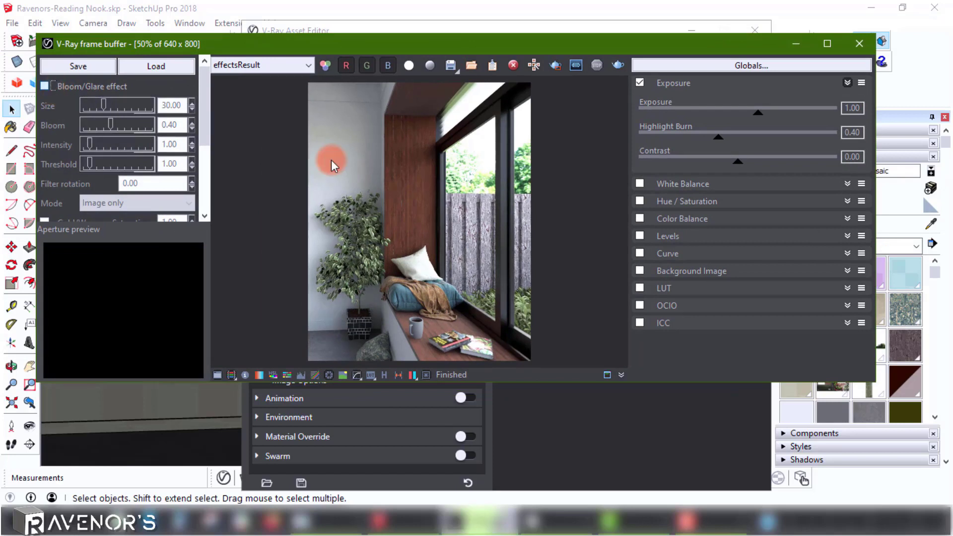
{"action": "key", "text": "space"}
{"action": "left_click", "coordinate": [298, 61]}
{"action": "left_click", "coordinate": [239, 77]}
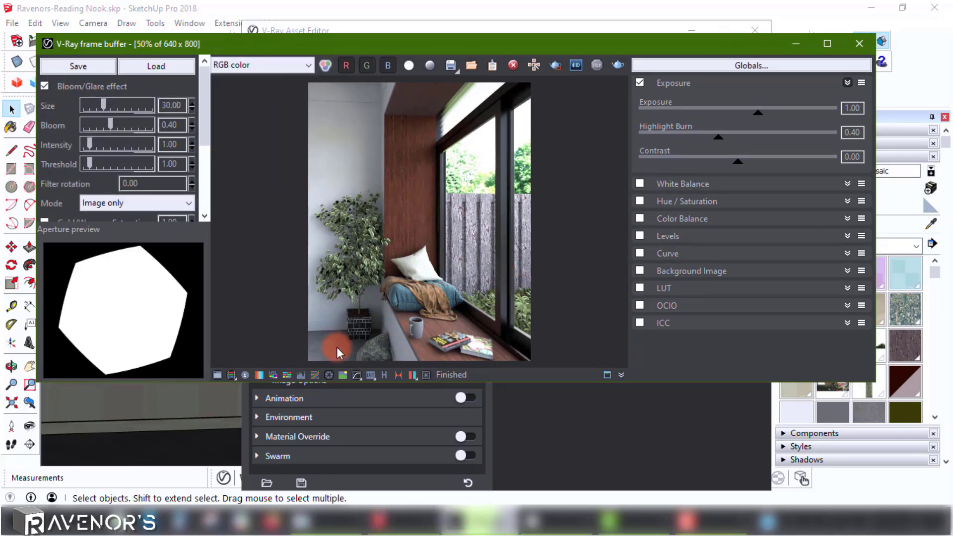
{"action": "left_click", "coordinate": [218, 375]}
{"action": "left_click", "coordinate": [423, 375]}
{"action": "left_click_drag", "start_coordinate": [484, 47], "coordinate": [499, 88]}
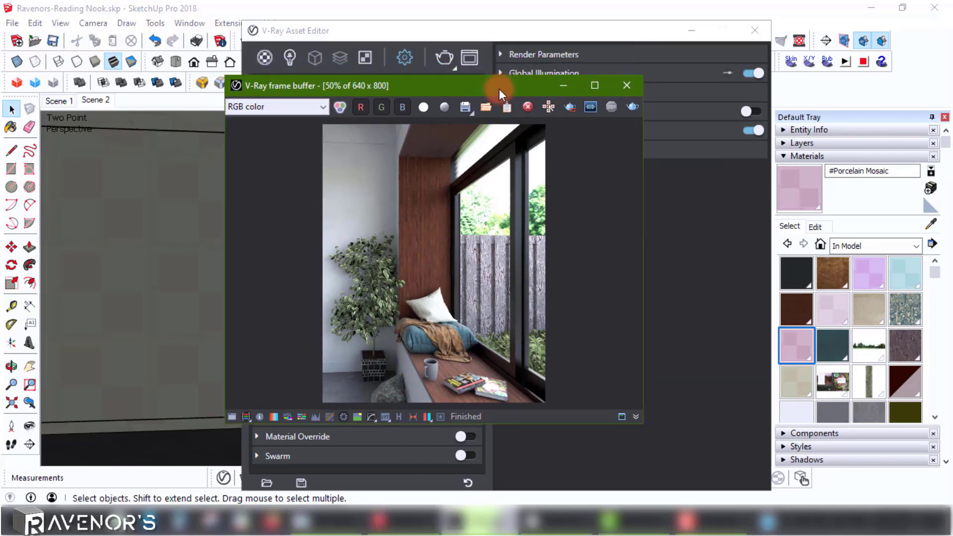
- Enable the White Balance correction and raise its Temperature to about 8207
{"action": "left_click", "coordinate": [230, 417]}
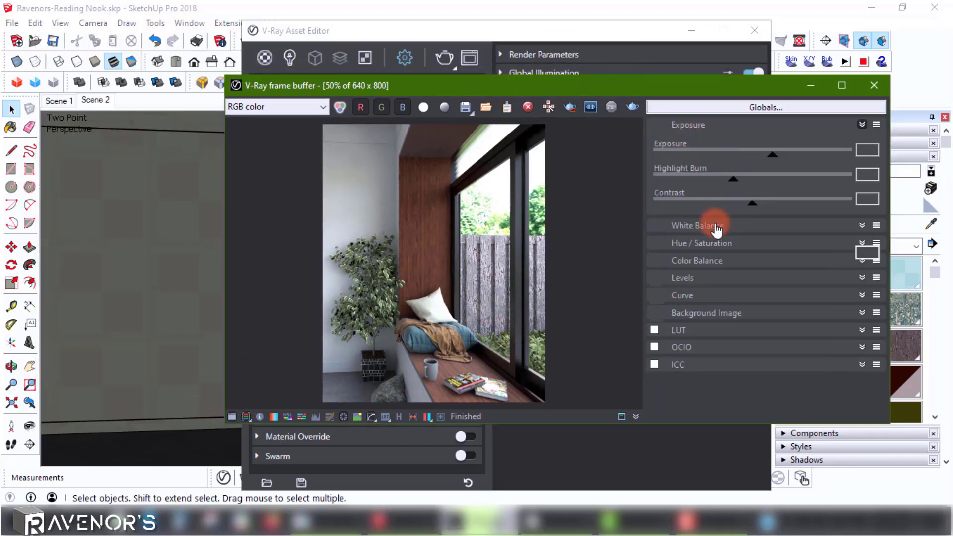
{"action": "left_click", "coordinate": [656, 225]}
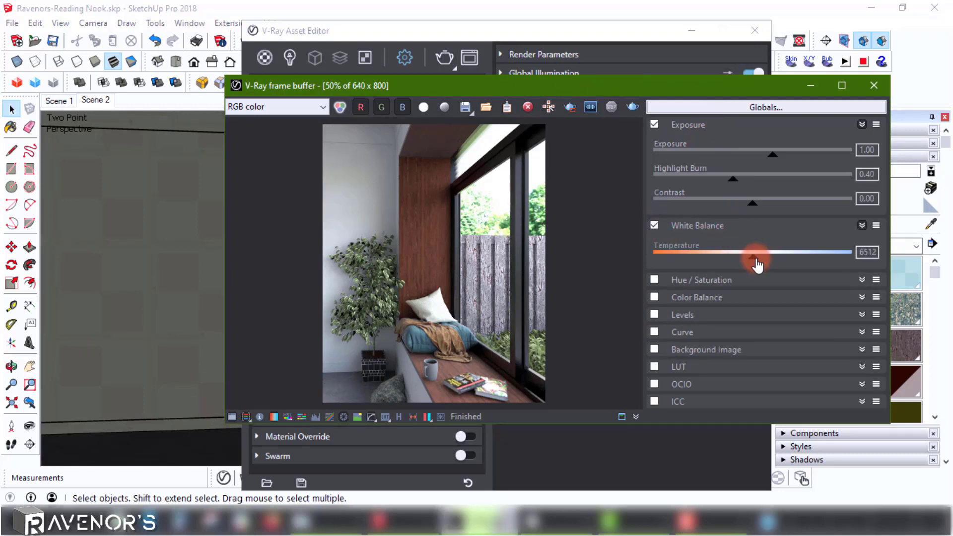
{"action": "left_click_drag", "start_coordinate": [759, 265], "coordinate": [810, 265]}
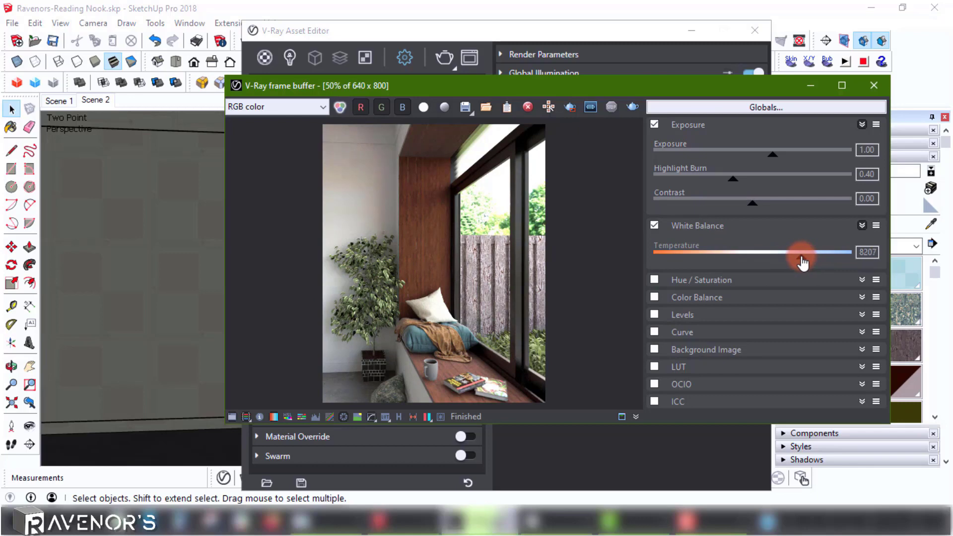
{"action": "left_click", "coordinate": [683, 228]}
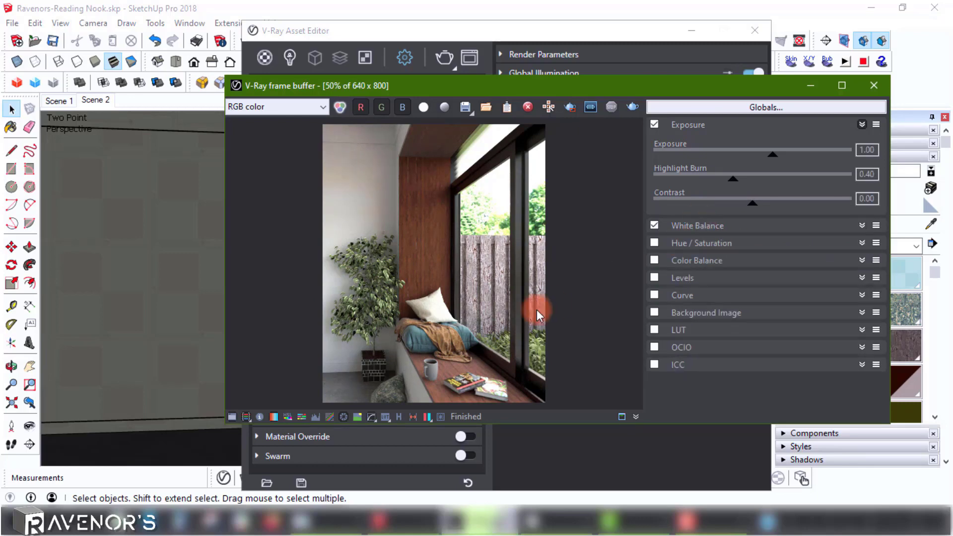